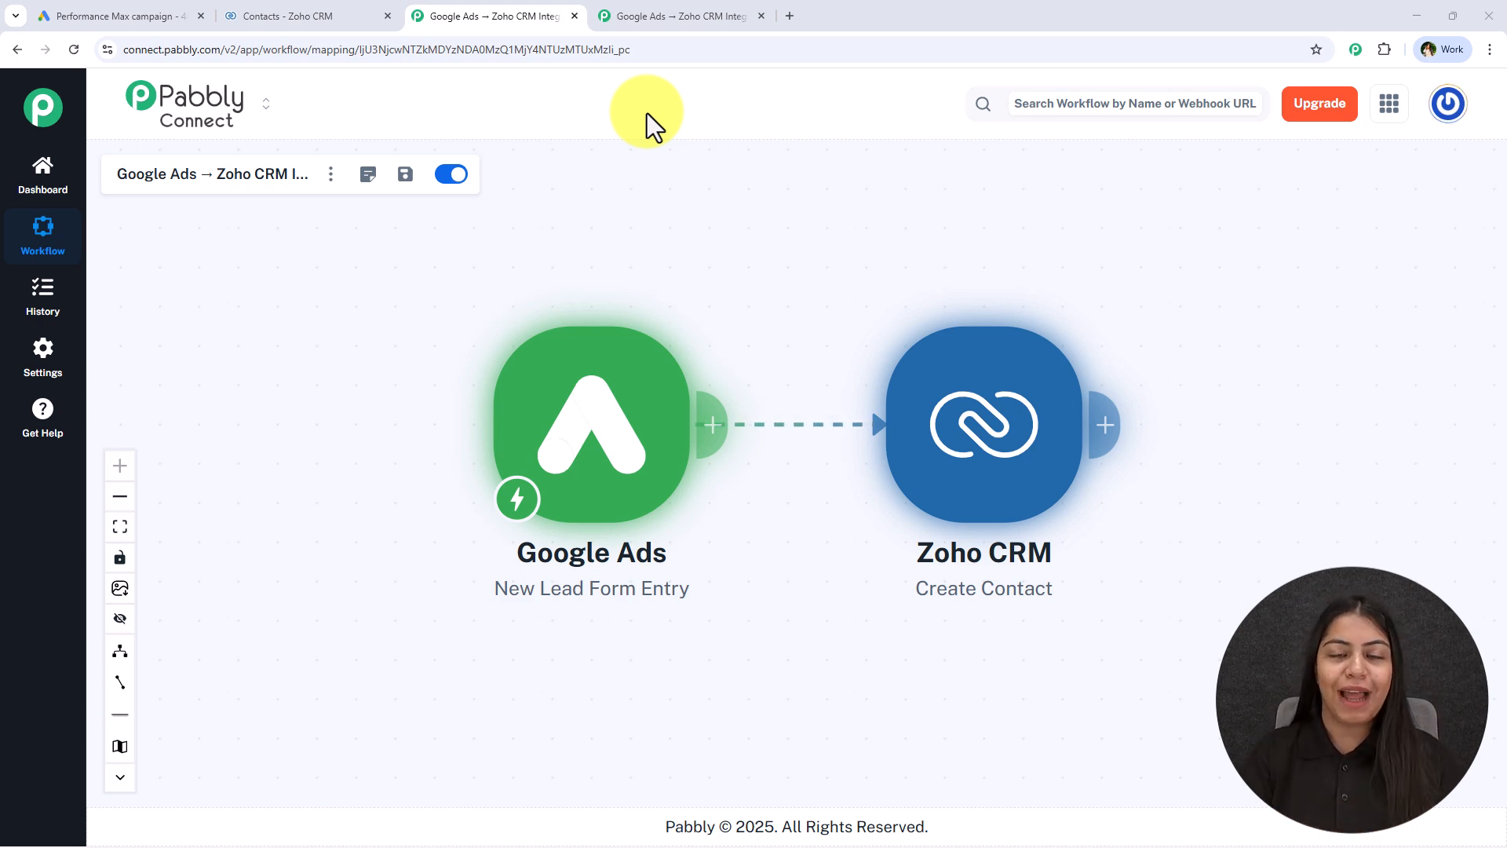
Check the contacts list in Zoho CRM and the finished Google Ads to Zoho CRM example, and open the empty Pabbly Connect workflow
left_click(259, 15)
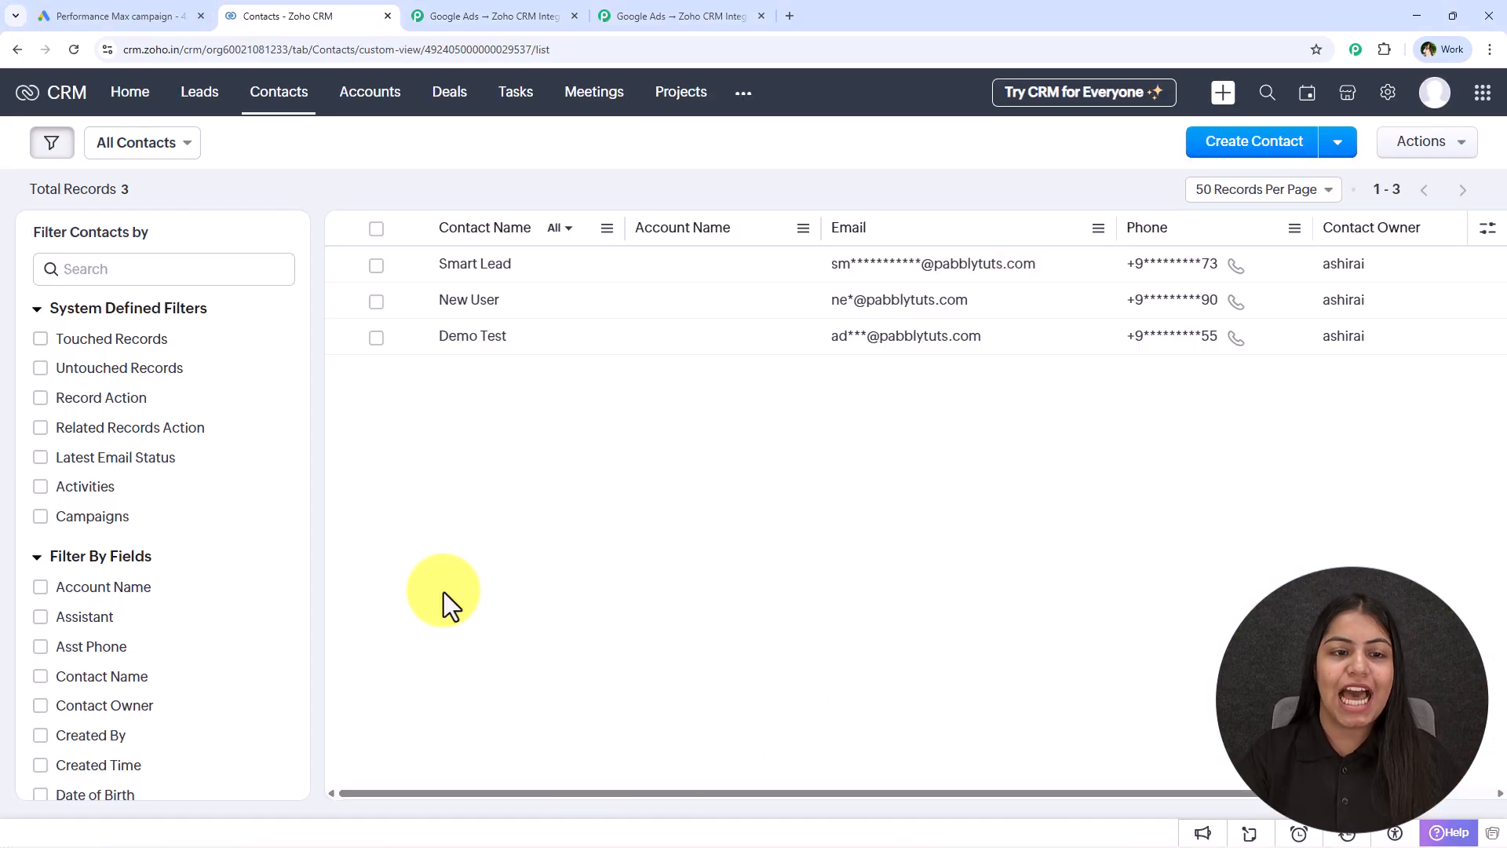
left_click(546, 14)
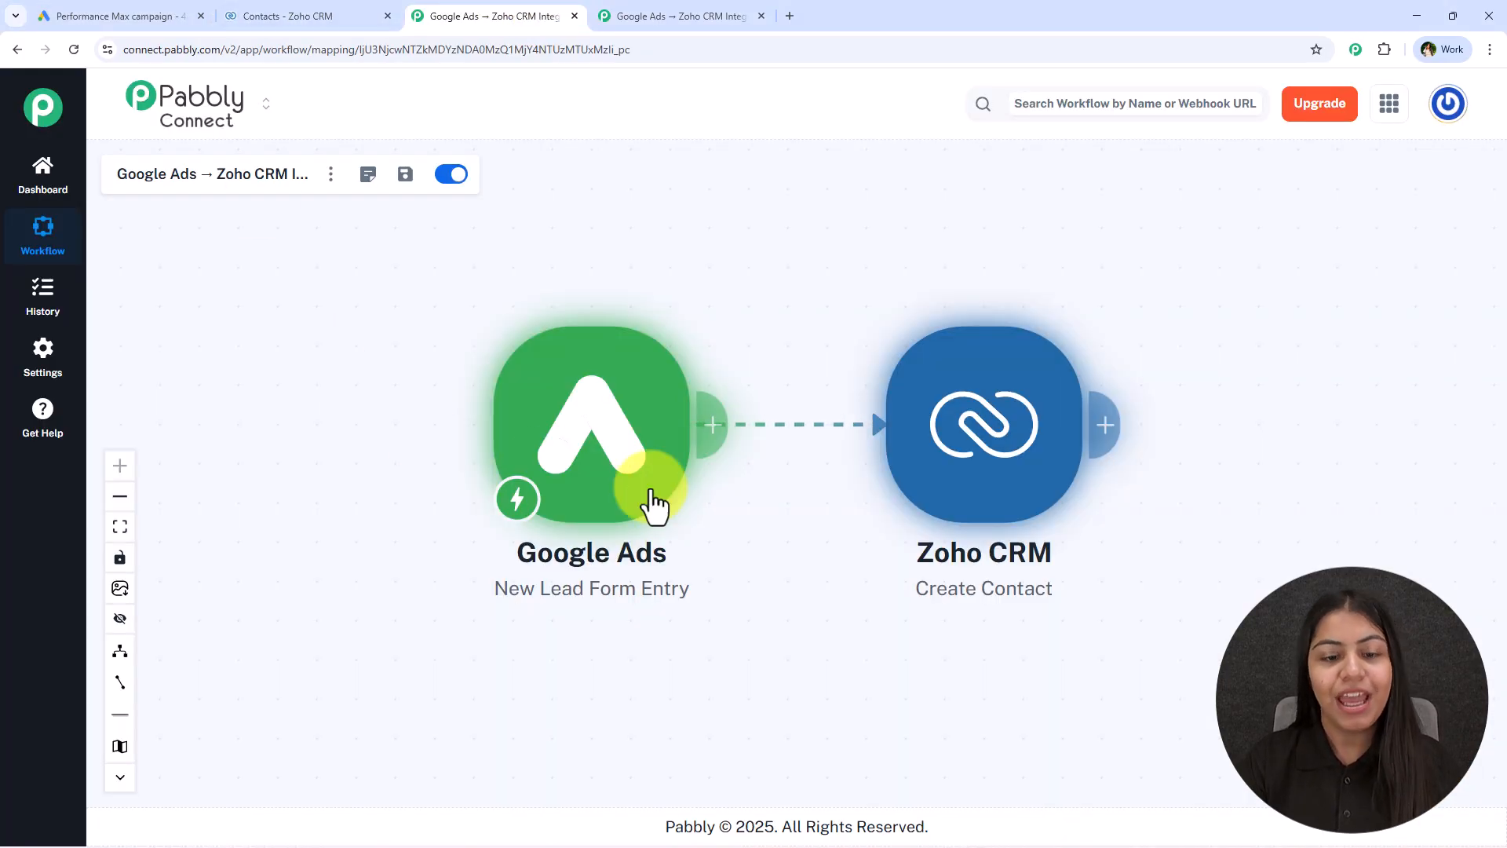
mouse_move(637, 405)
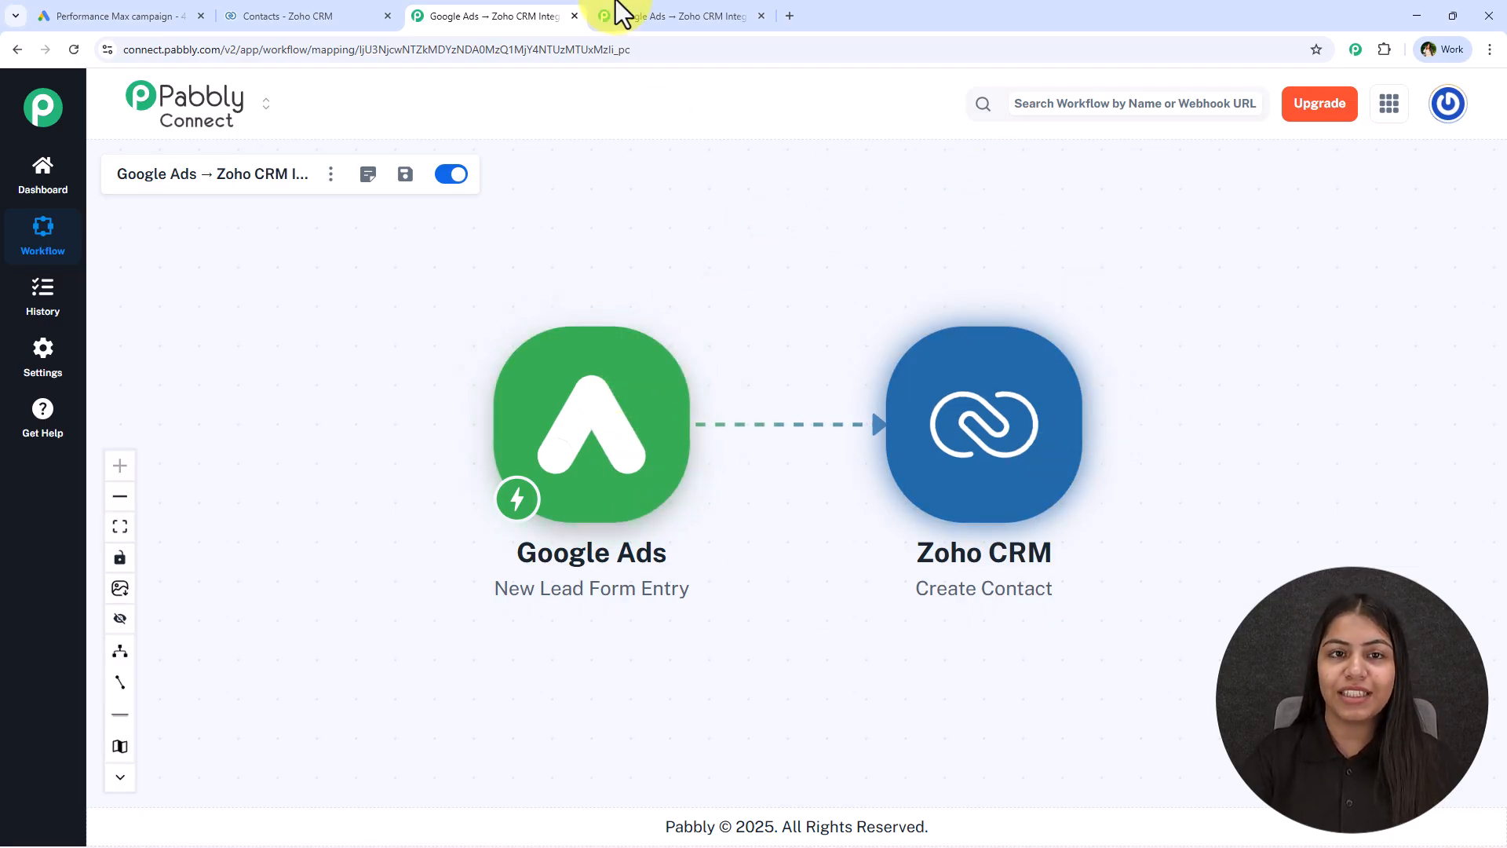
left_click(657, 16)
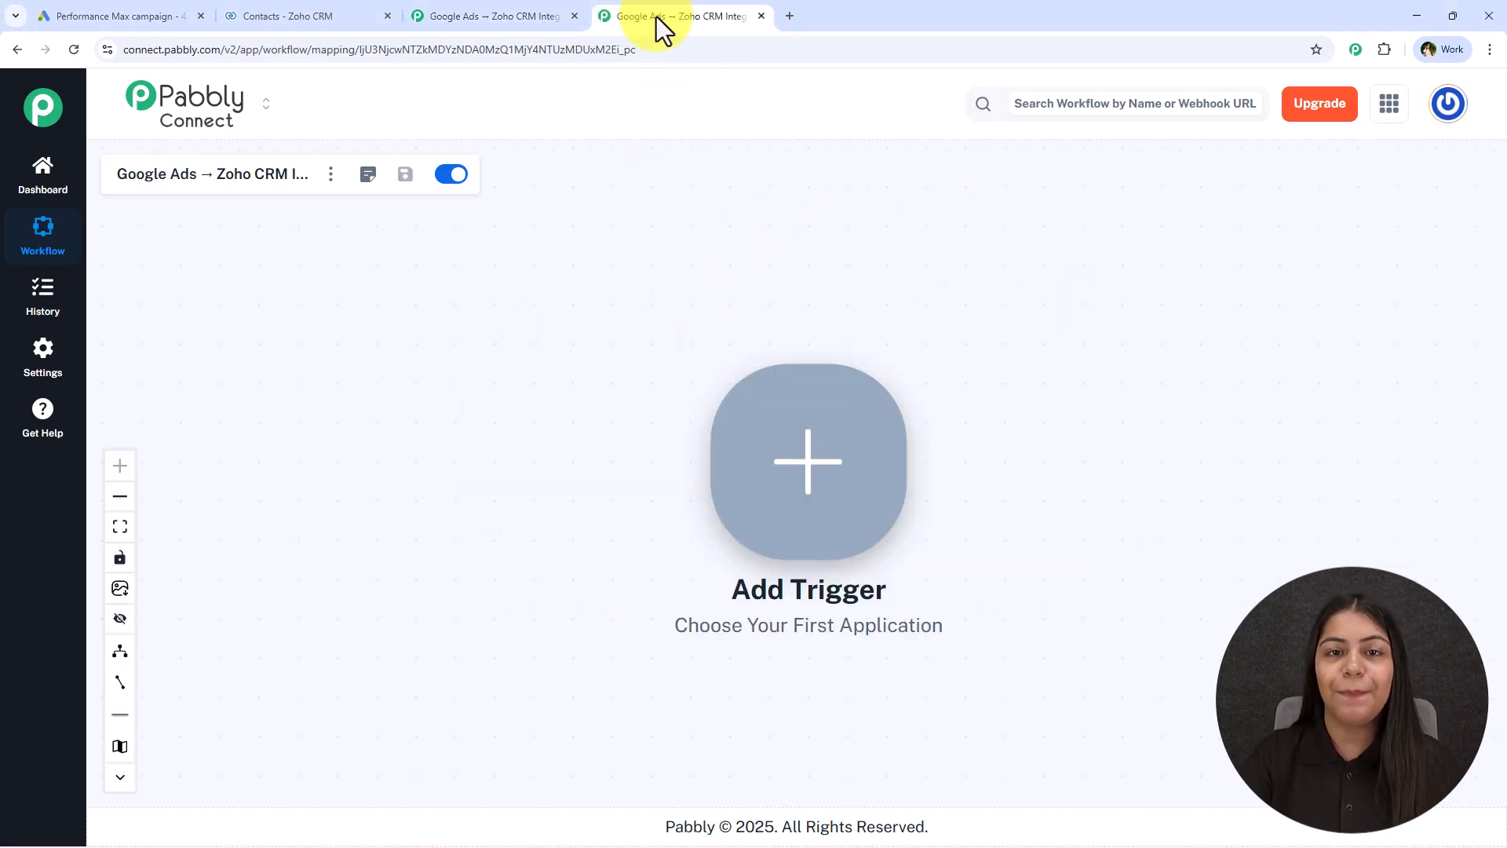
View the pabbly.com website in a new browser tab and close that tab again
left_click(792, 22)
type("pabbly.com/")
key("Return")
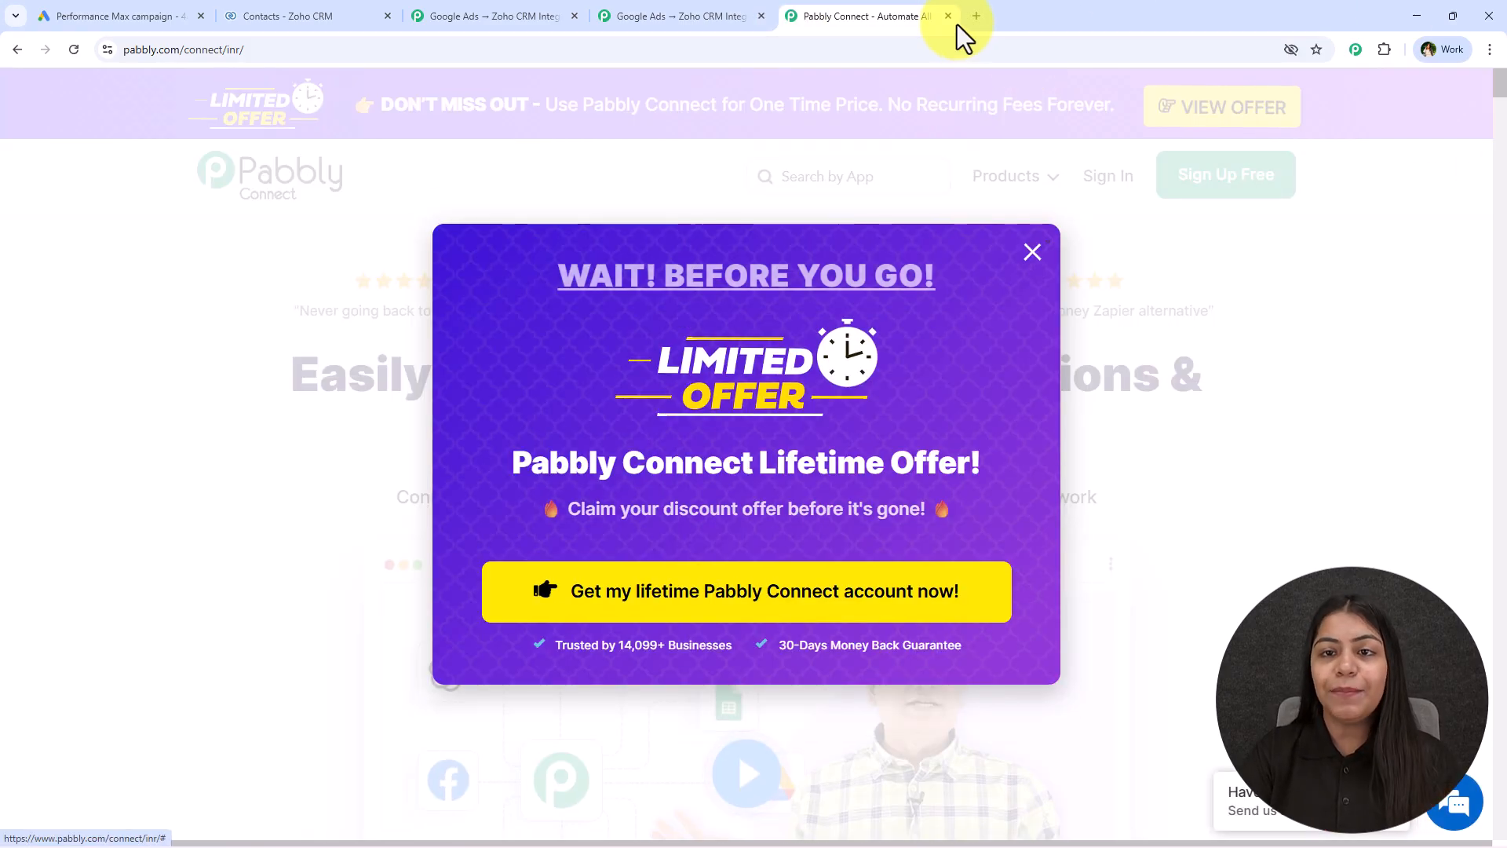
left_click(948, 16)
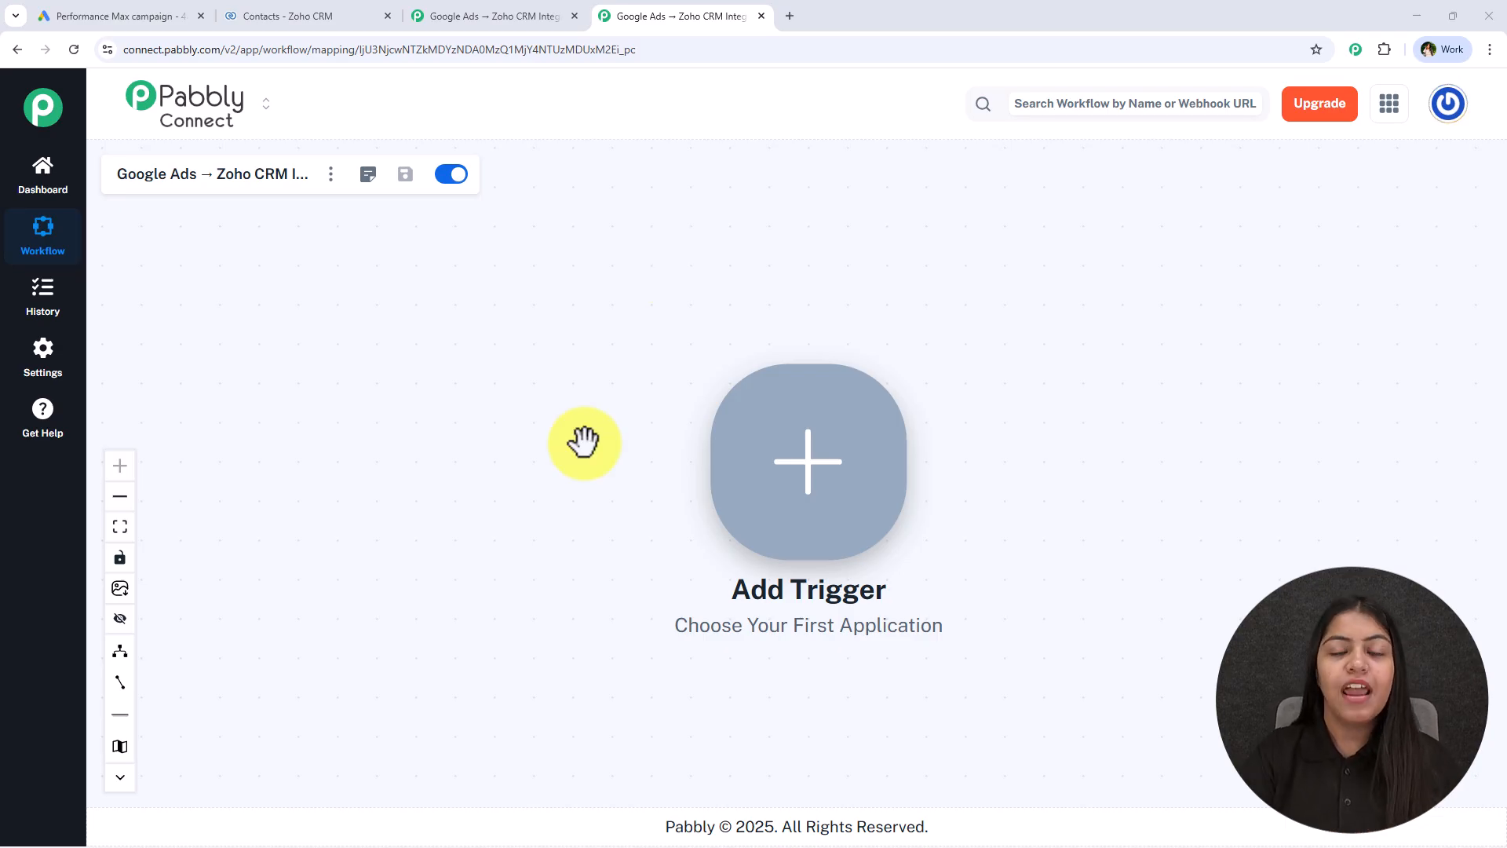
Set Google Ads as the empty workflow's trigger app with the New Lead Form Entry event and connect it
left_click(442, 8)
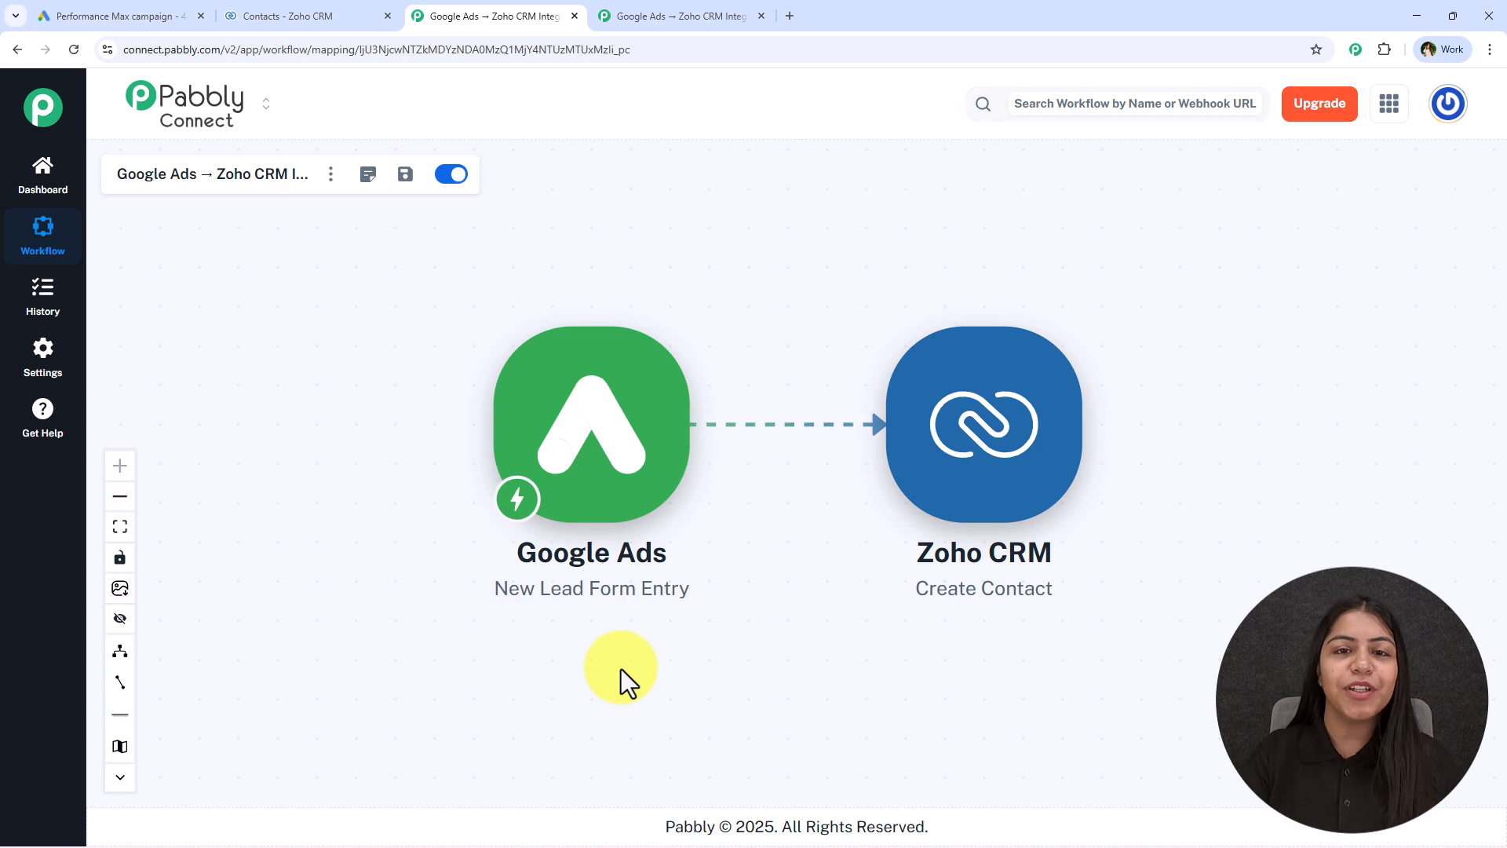
left_click(610, 29)
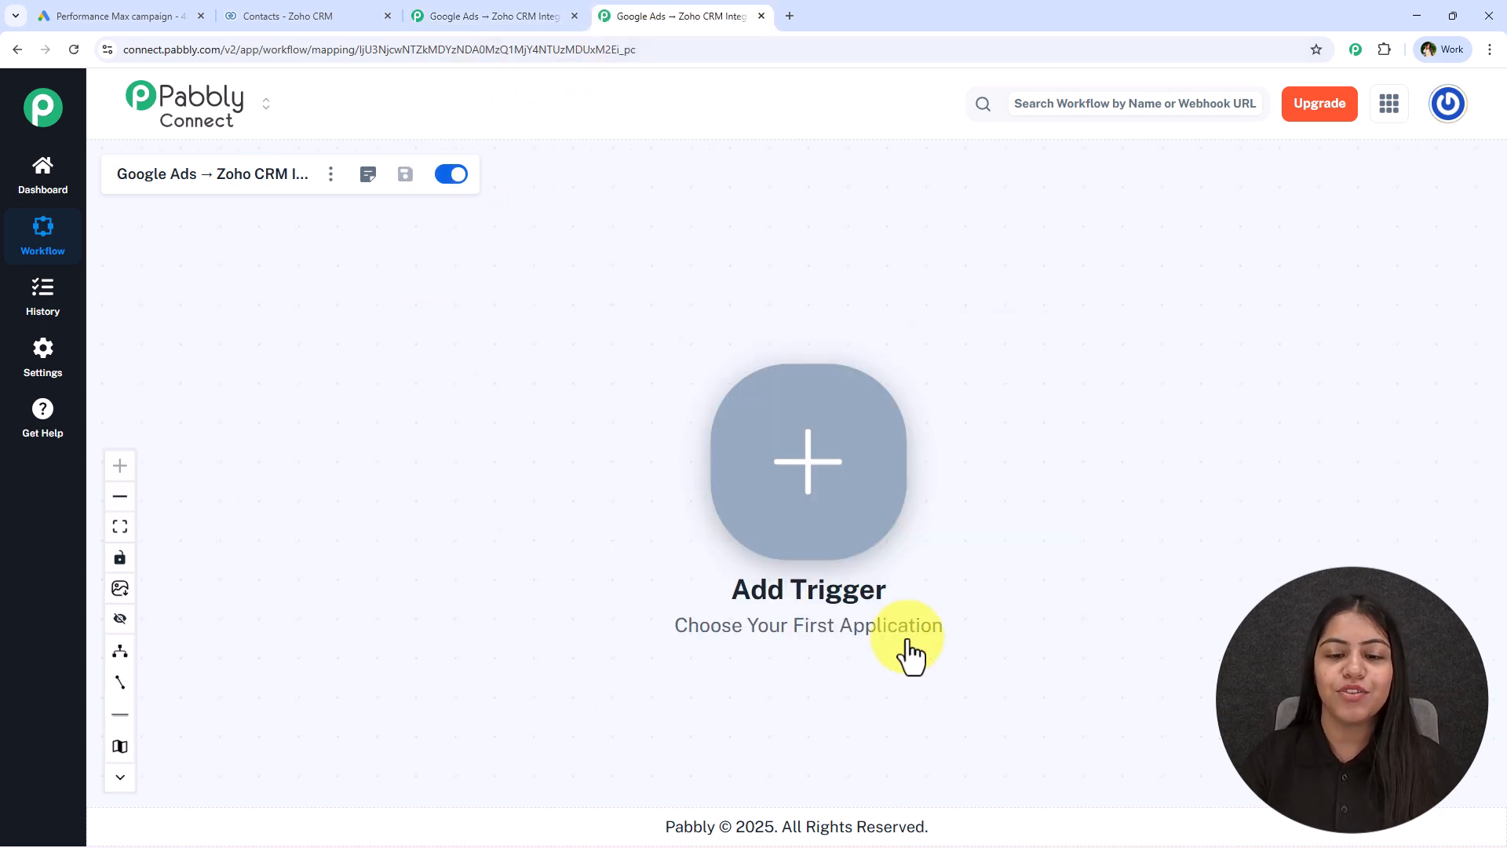
left_click_drag(1141, 487, 789, 439)
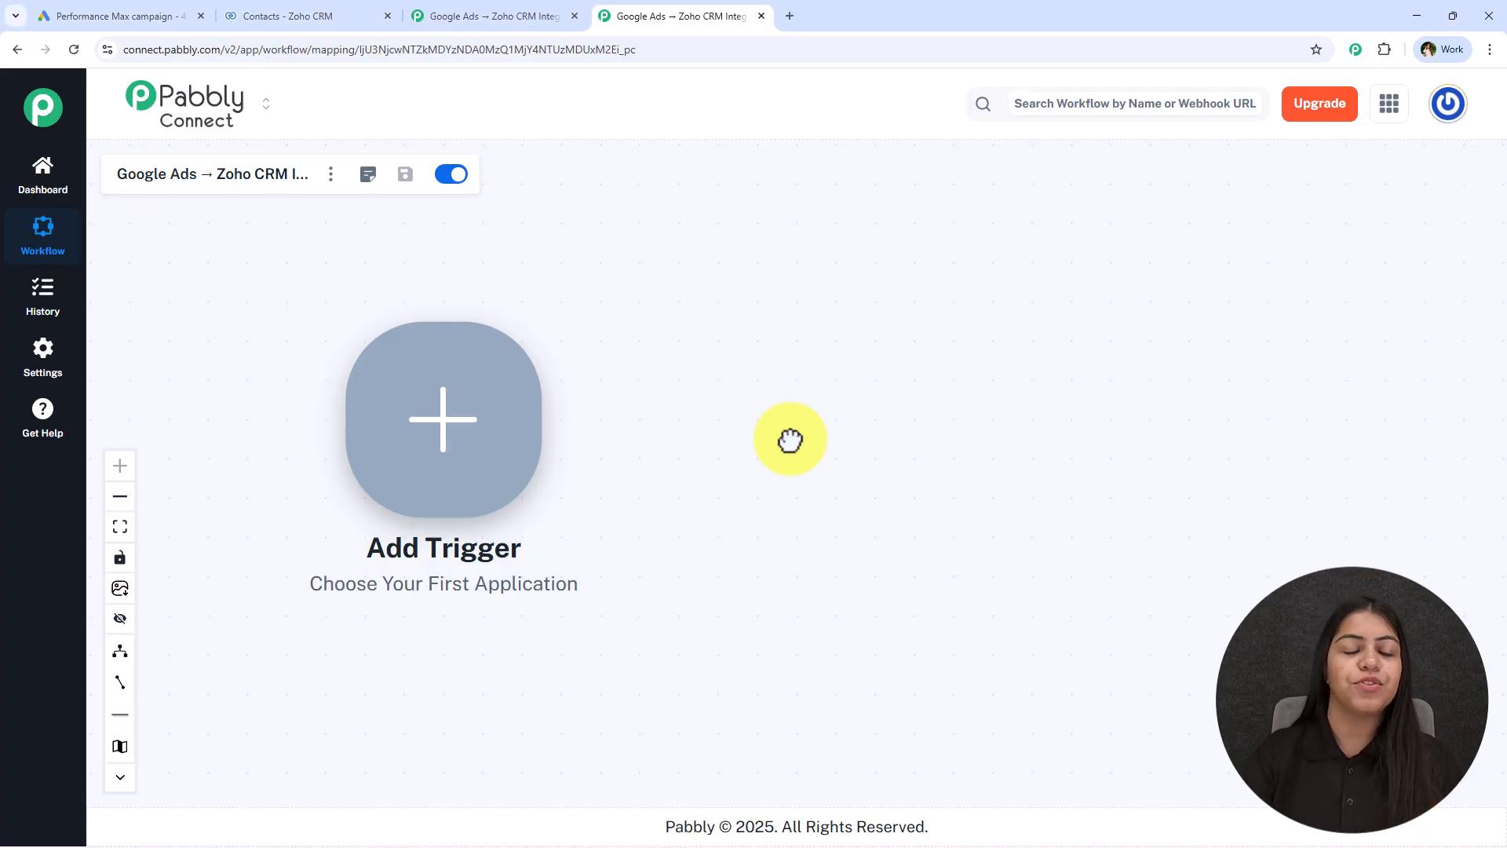
left_click(446, 433)
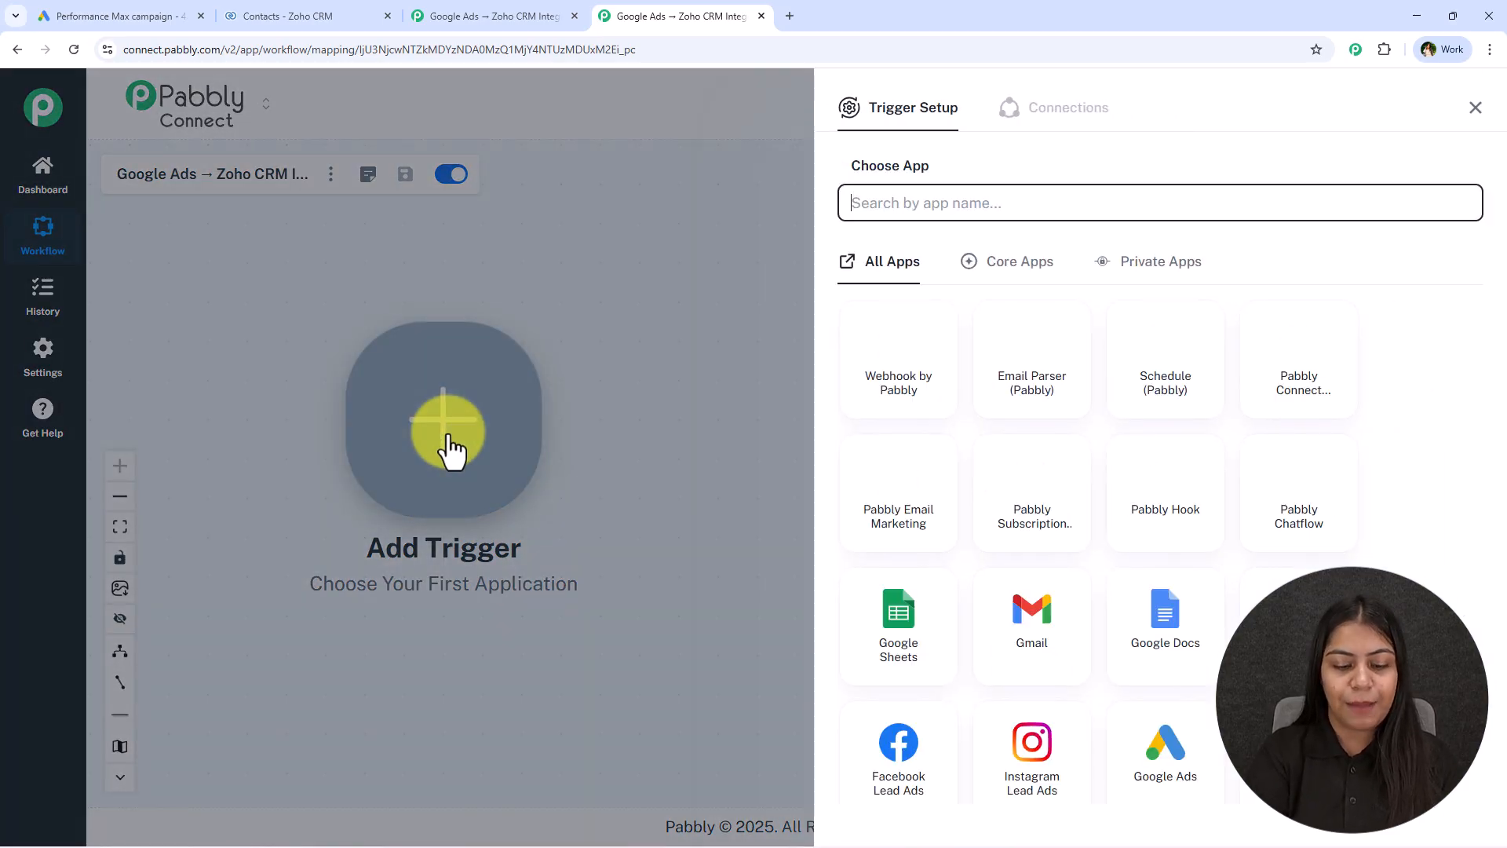
type("Google A")
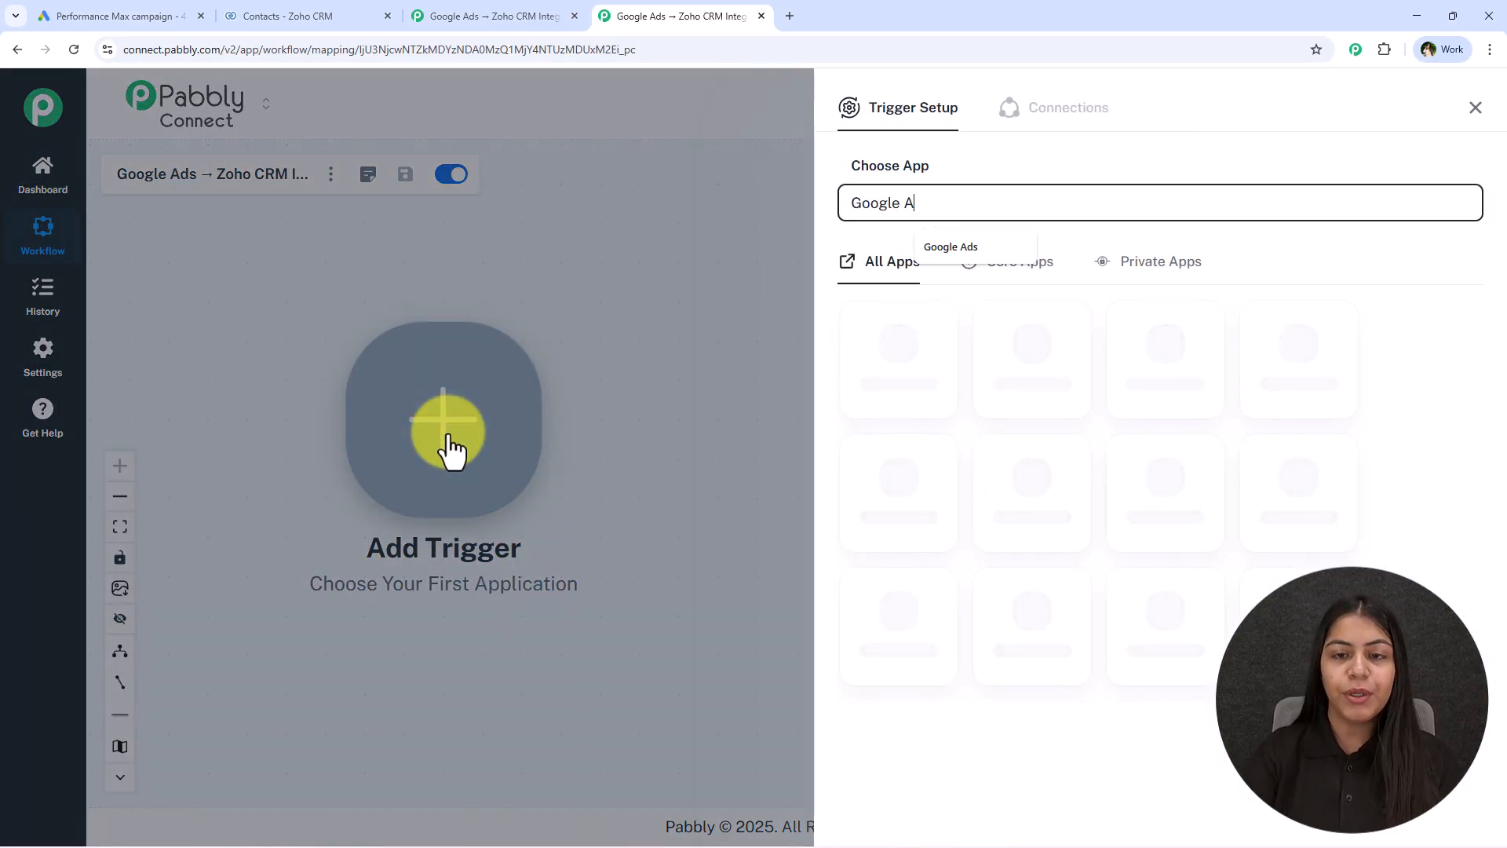
left_click(928, 398)
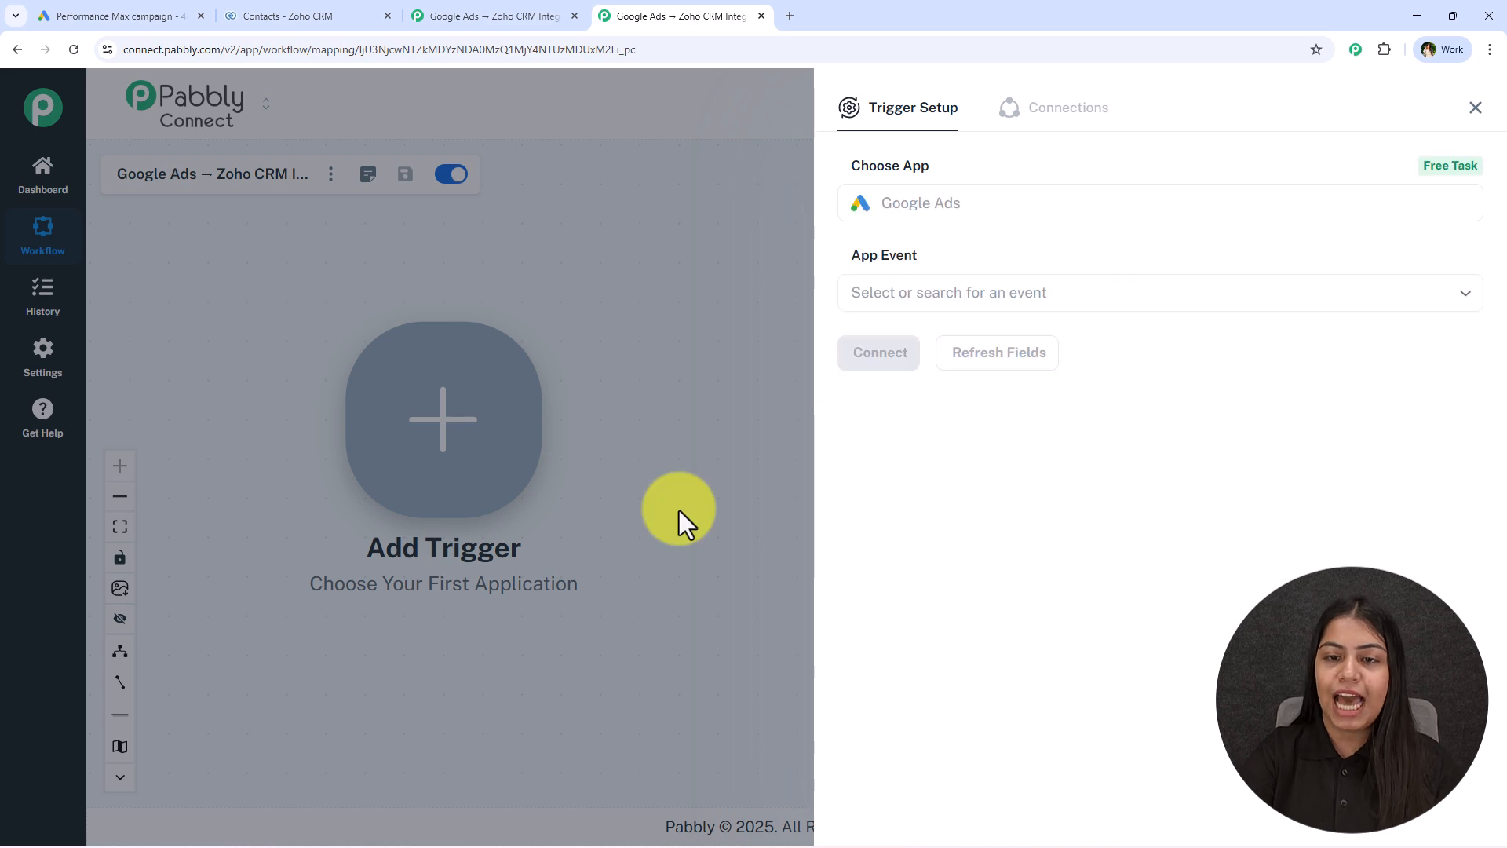
left_click(894, 307)
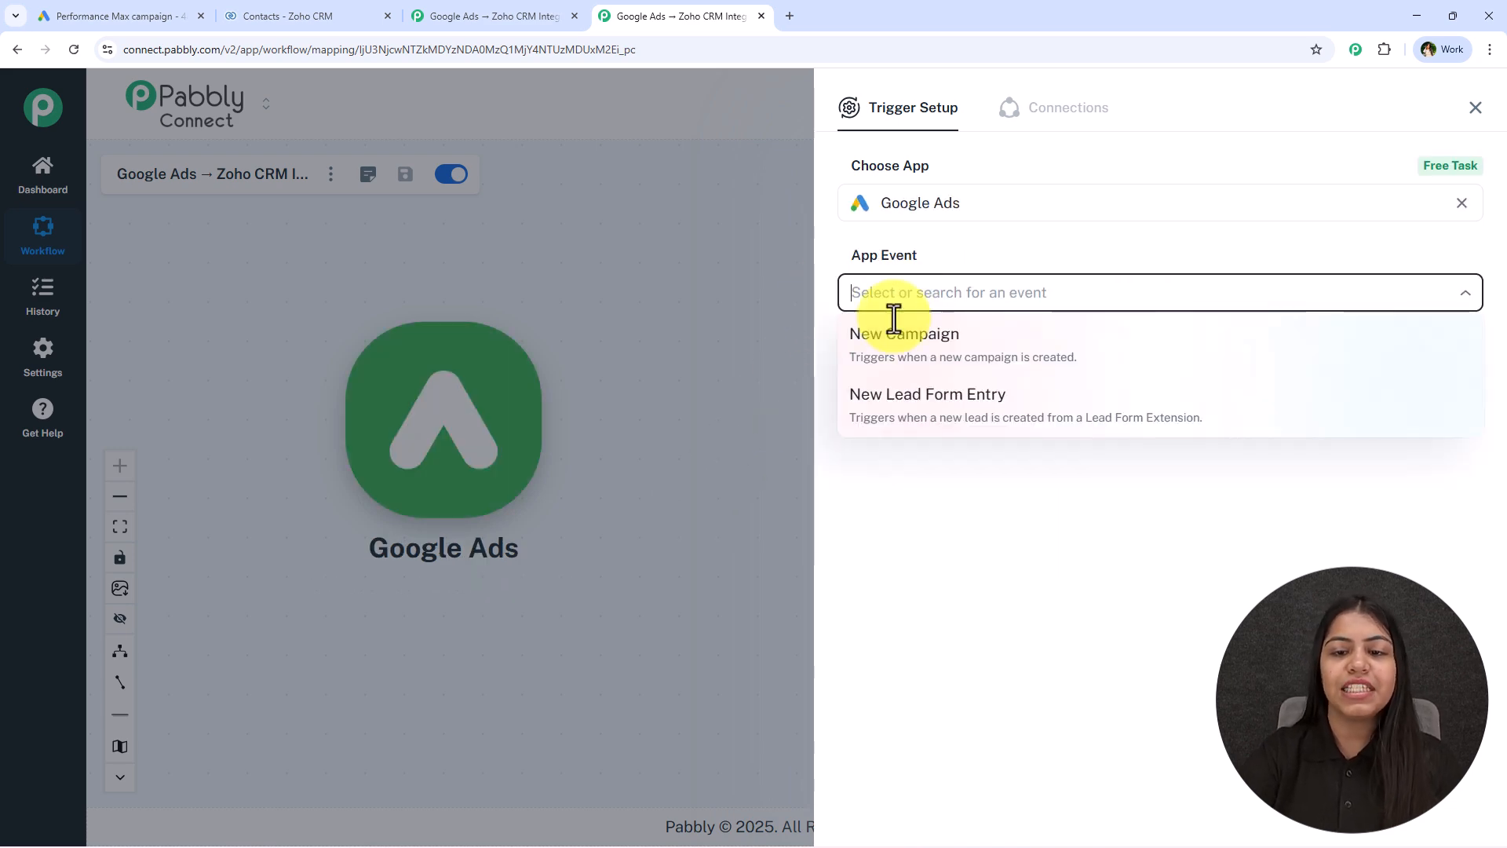
left_click(914, 400)
left_click(902, 357)
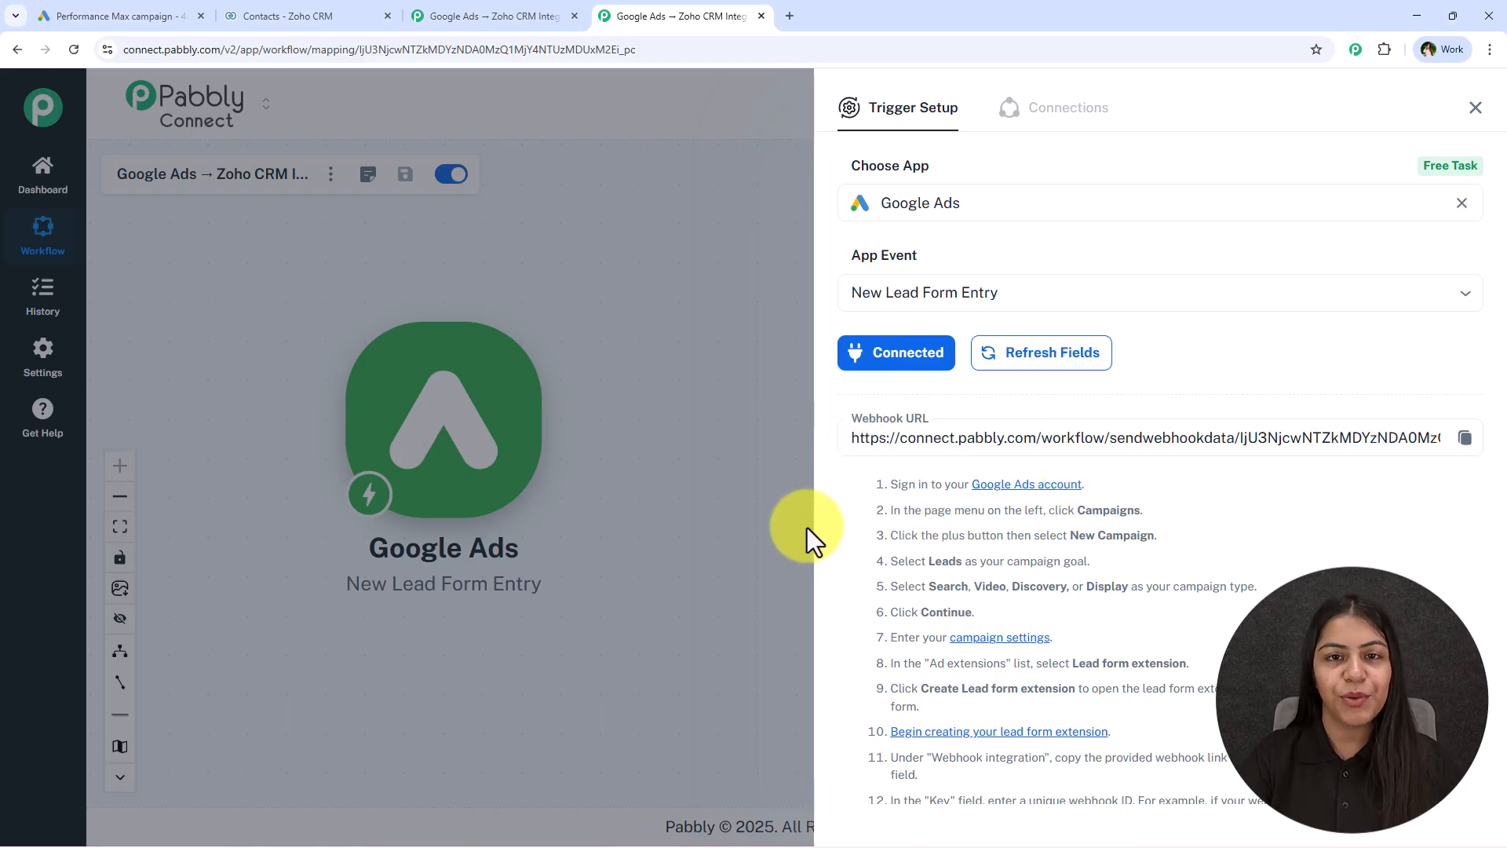
Copy the Google Ads trigger's webhook URL and switch to the campaign's lead form editor in Google Ads
left_click(1464, 437)
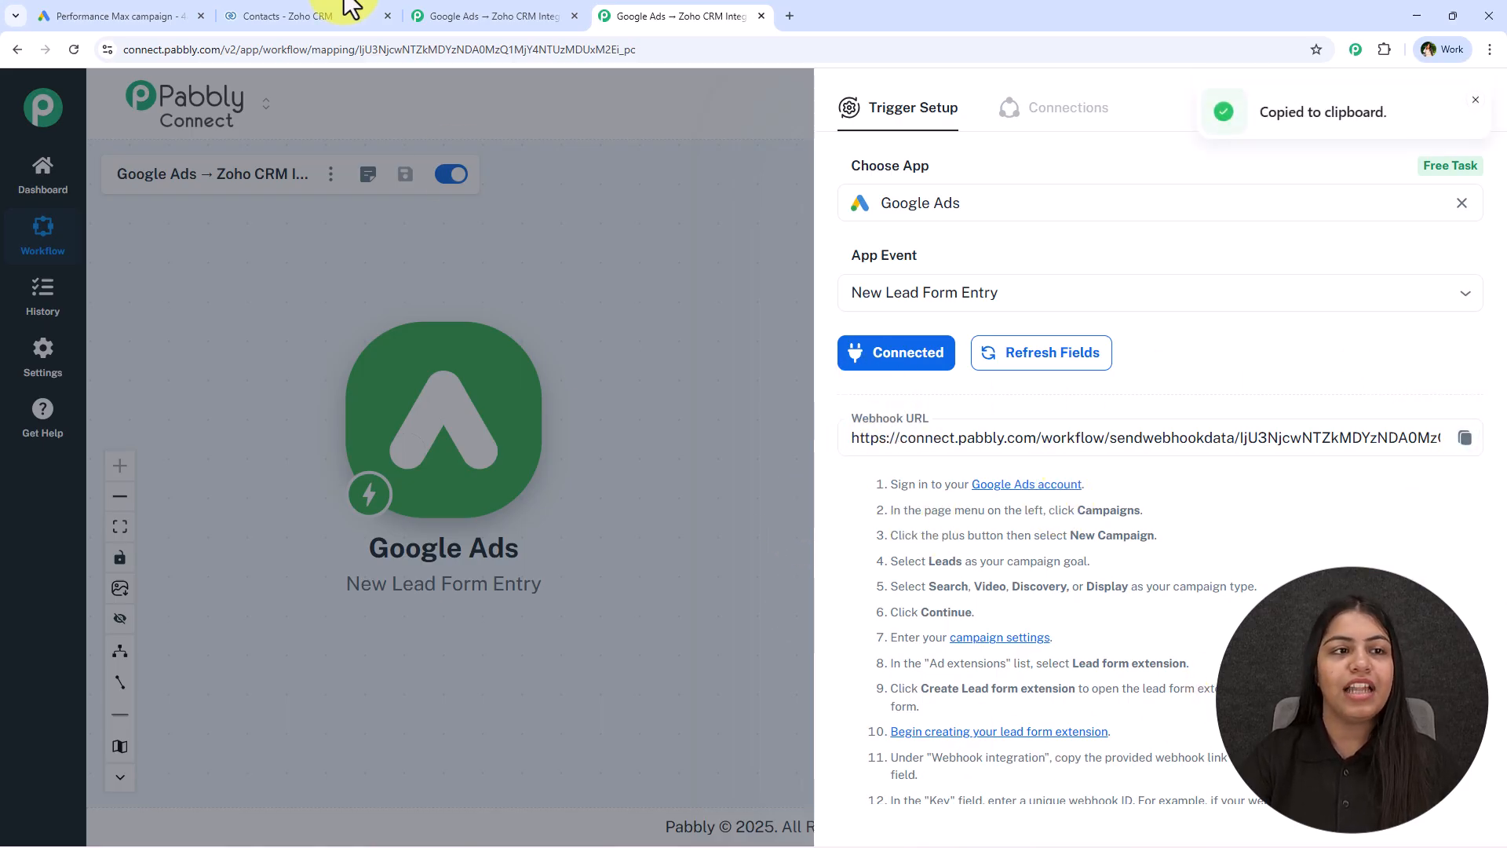
left_click(175, 16)
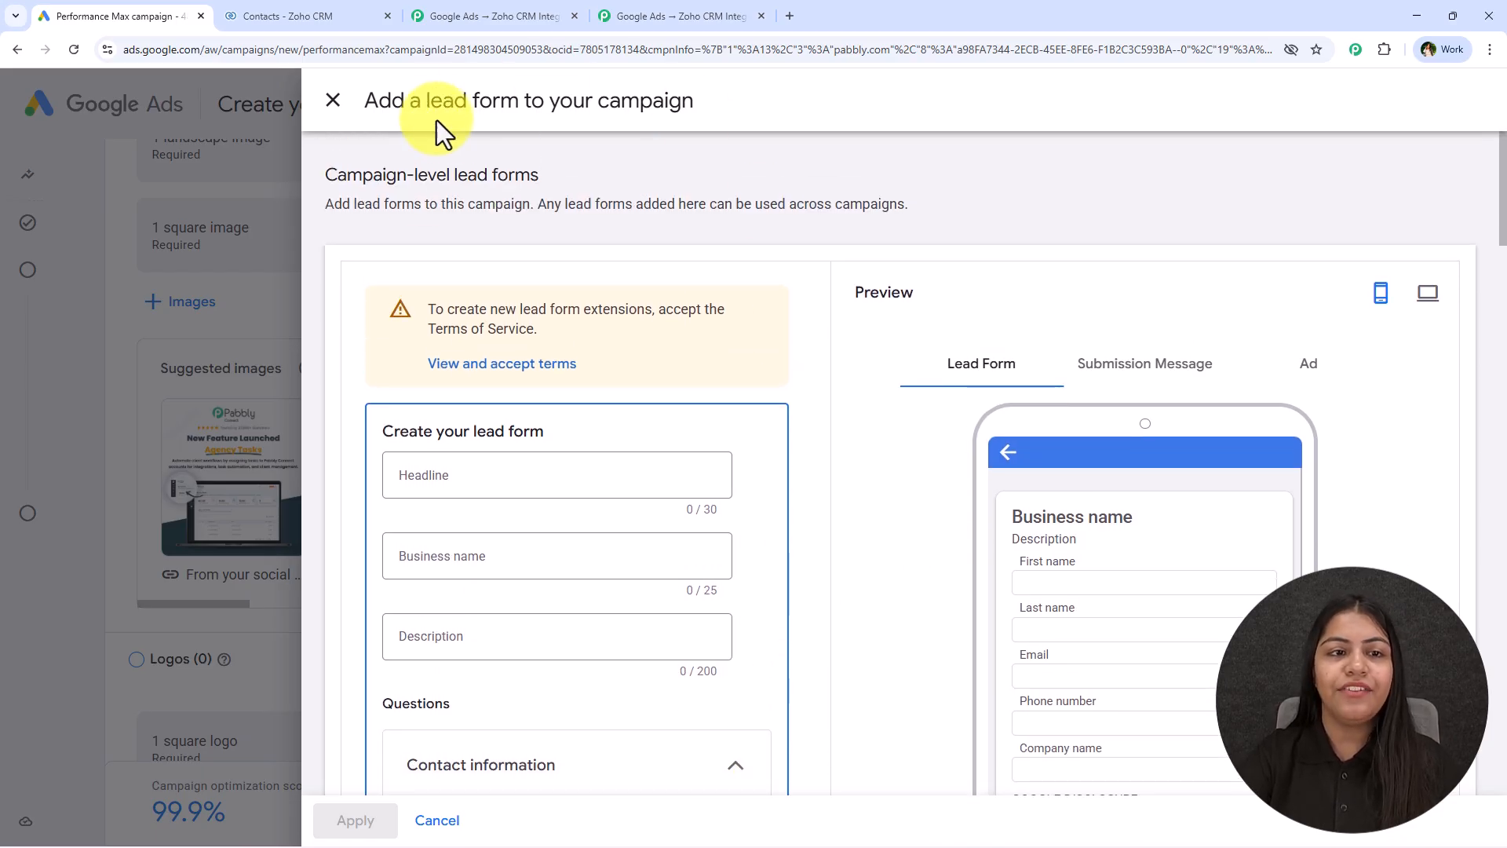
left_click_drag(424, 100, 522, 101)
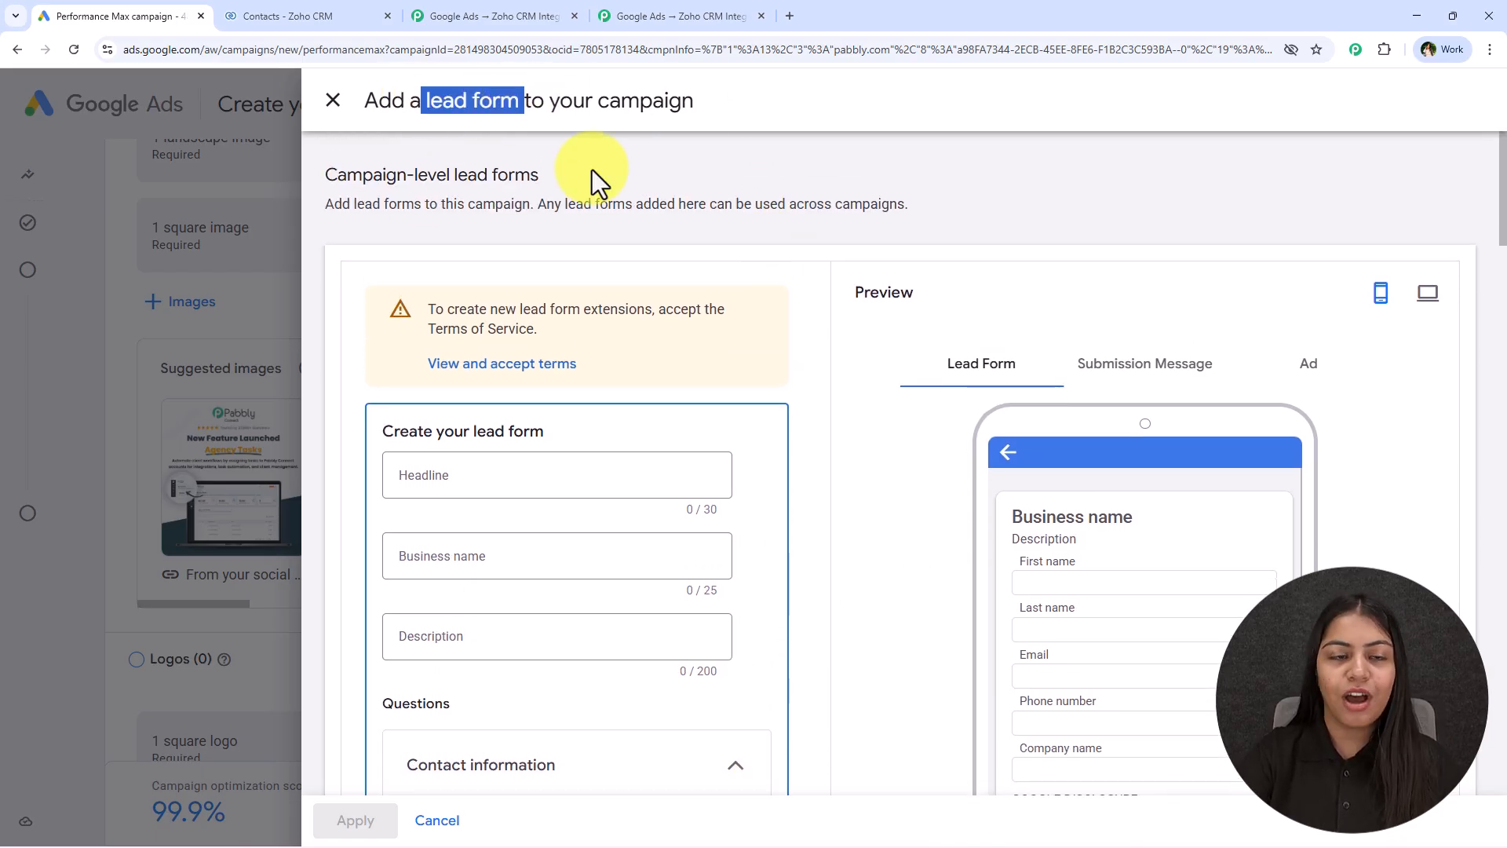
left_click(654, 14)
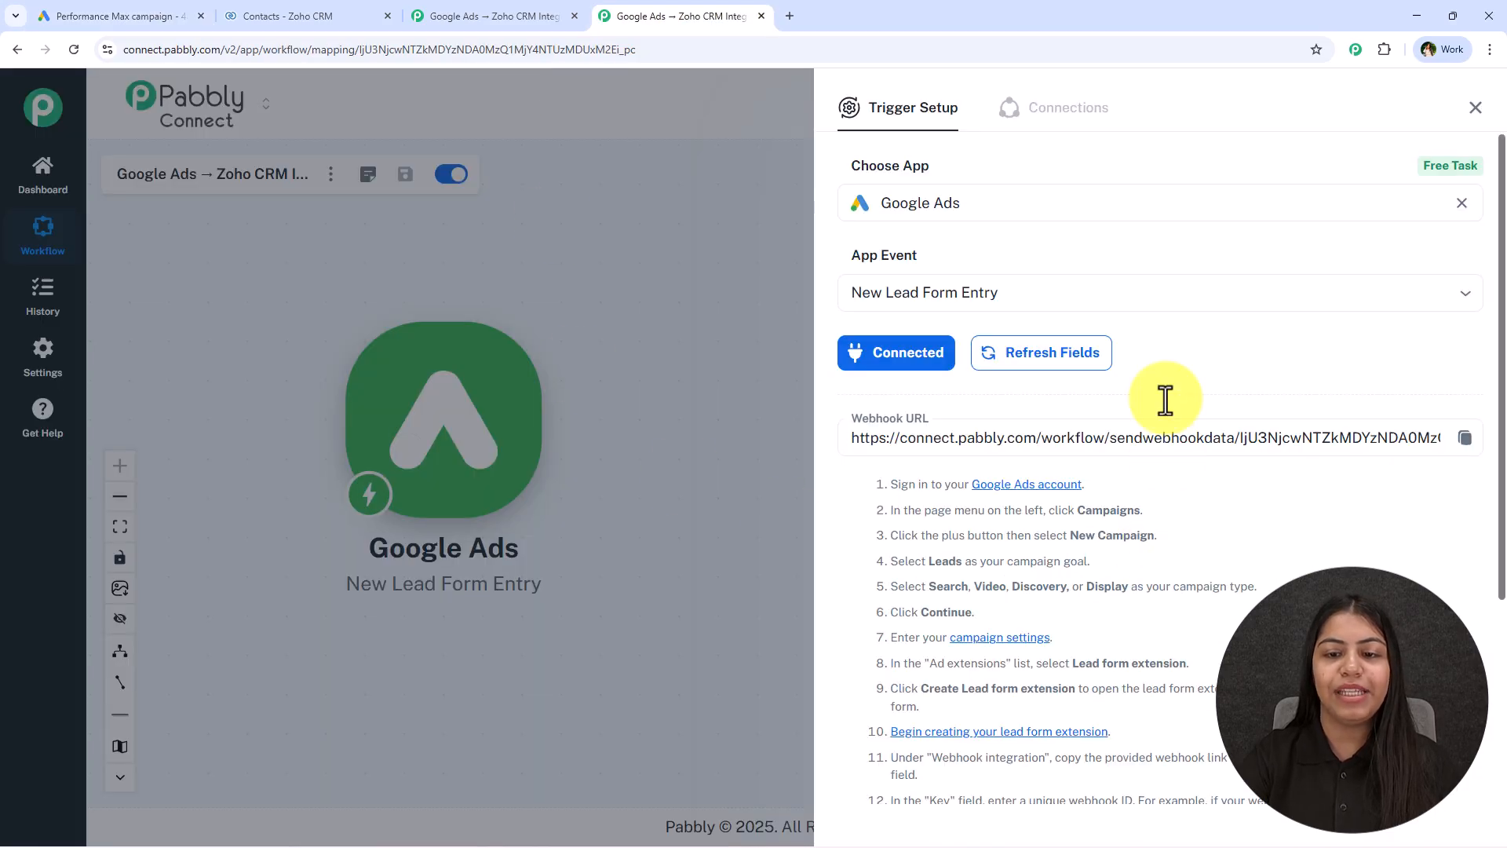
left_click(156, 10)
Review the lead form's contact and work information questions, continuing down to the ad's call-to-action settings
scroll(497, 383, "down", 4)
left_click(851, 384)
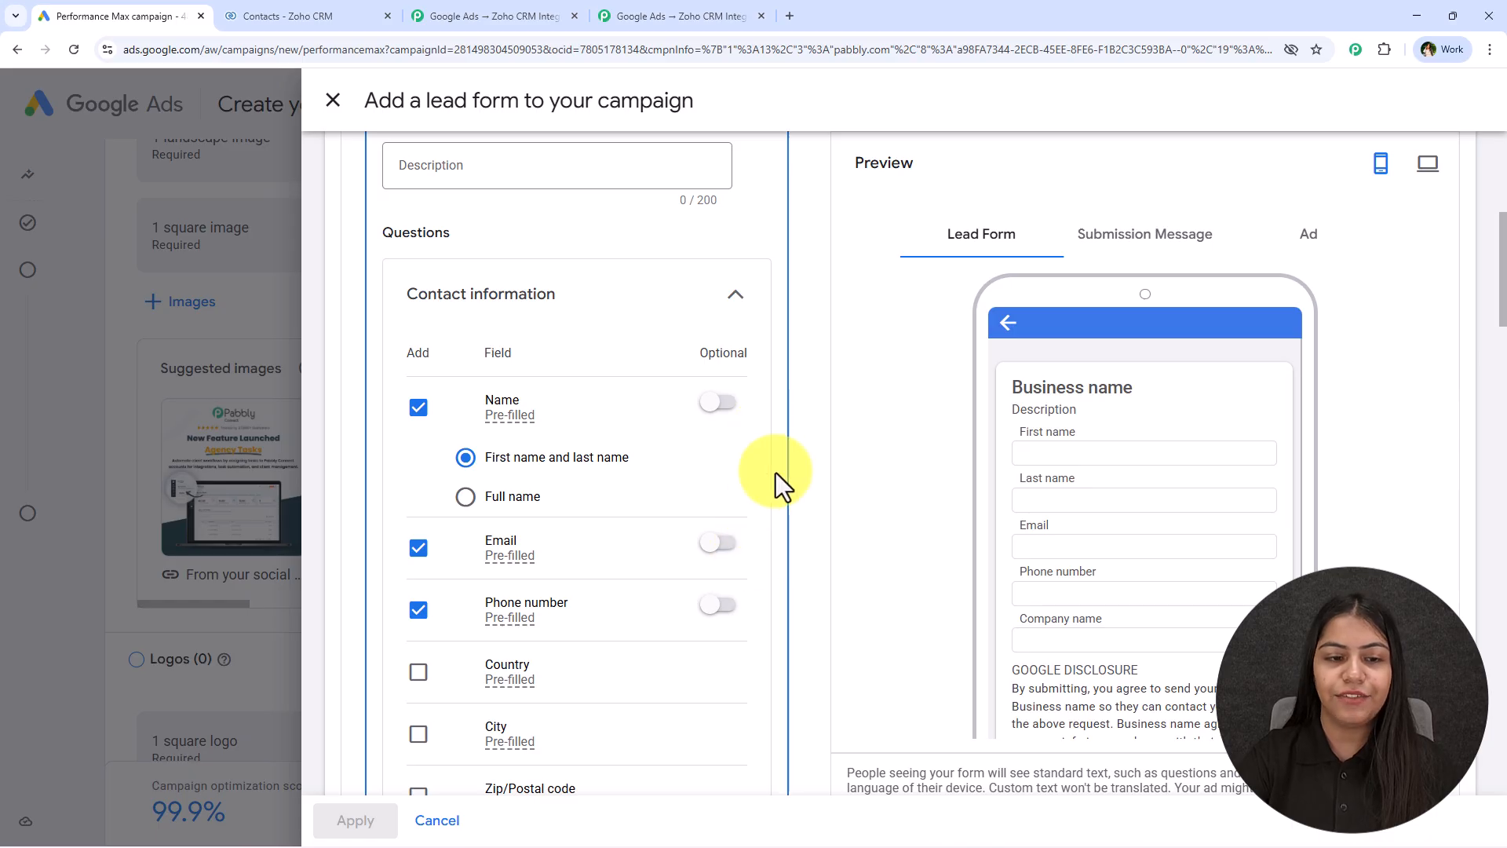
scroll(537, 628, "down", 7)
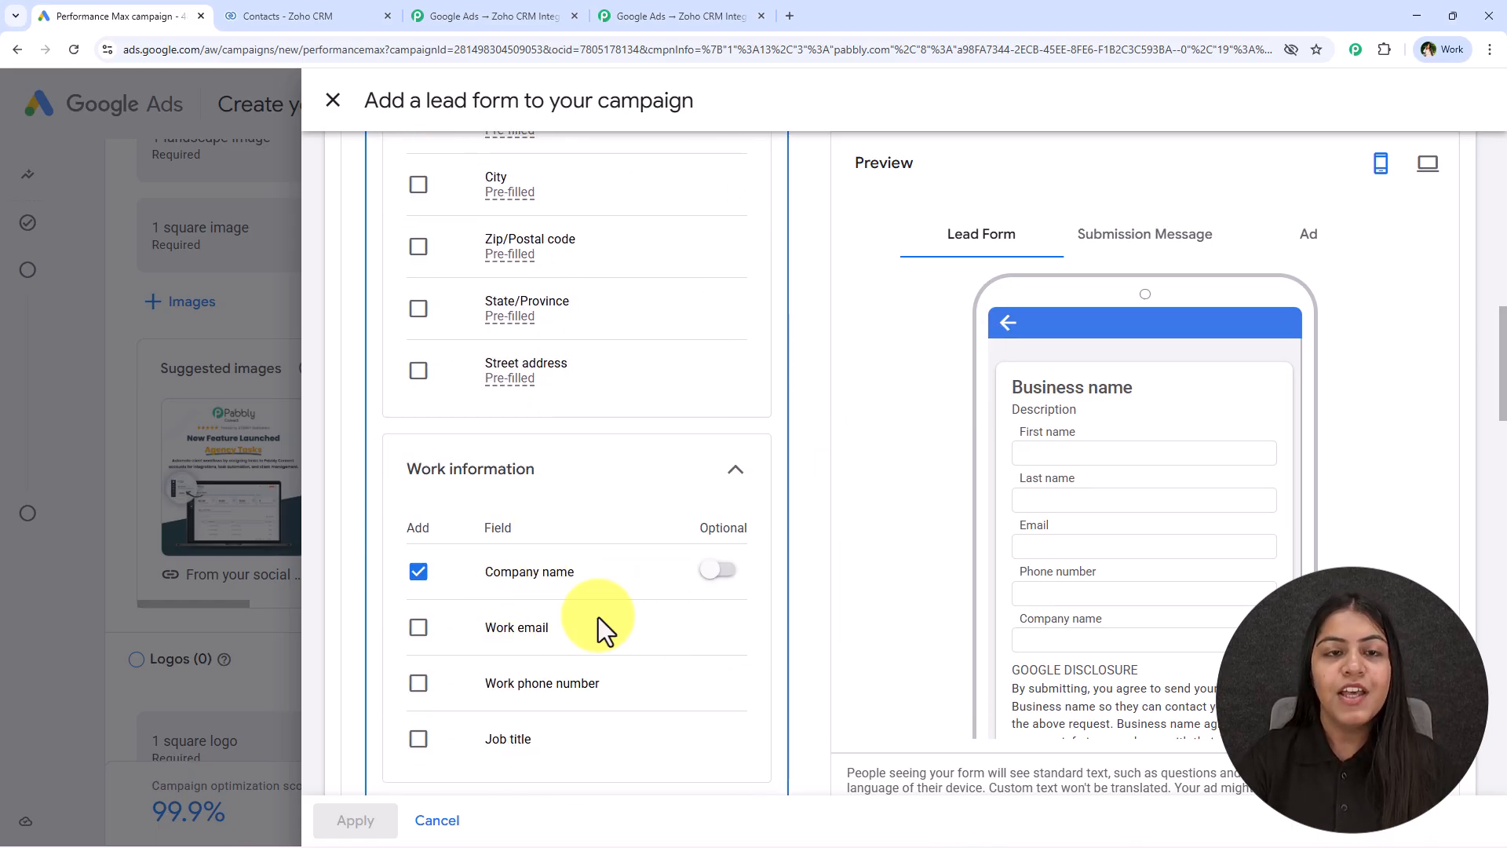
left_click(628, 11)
left_click(61, 16)
scroll(585, 463, "down", 6)
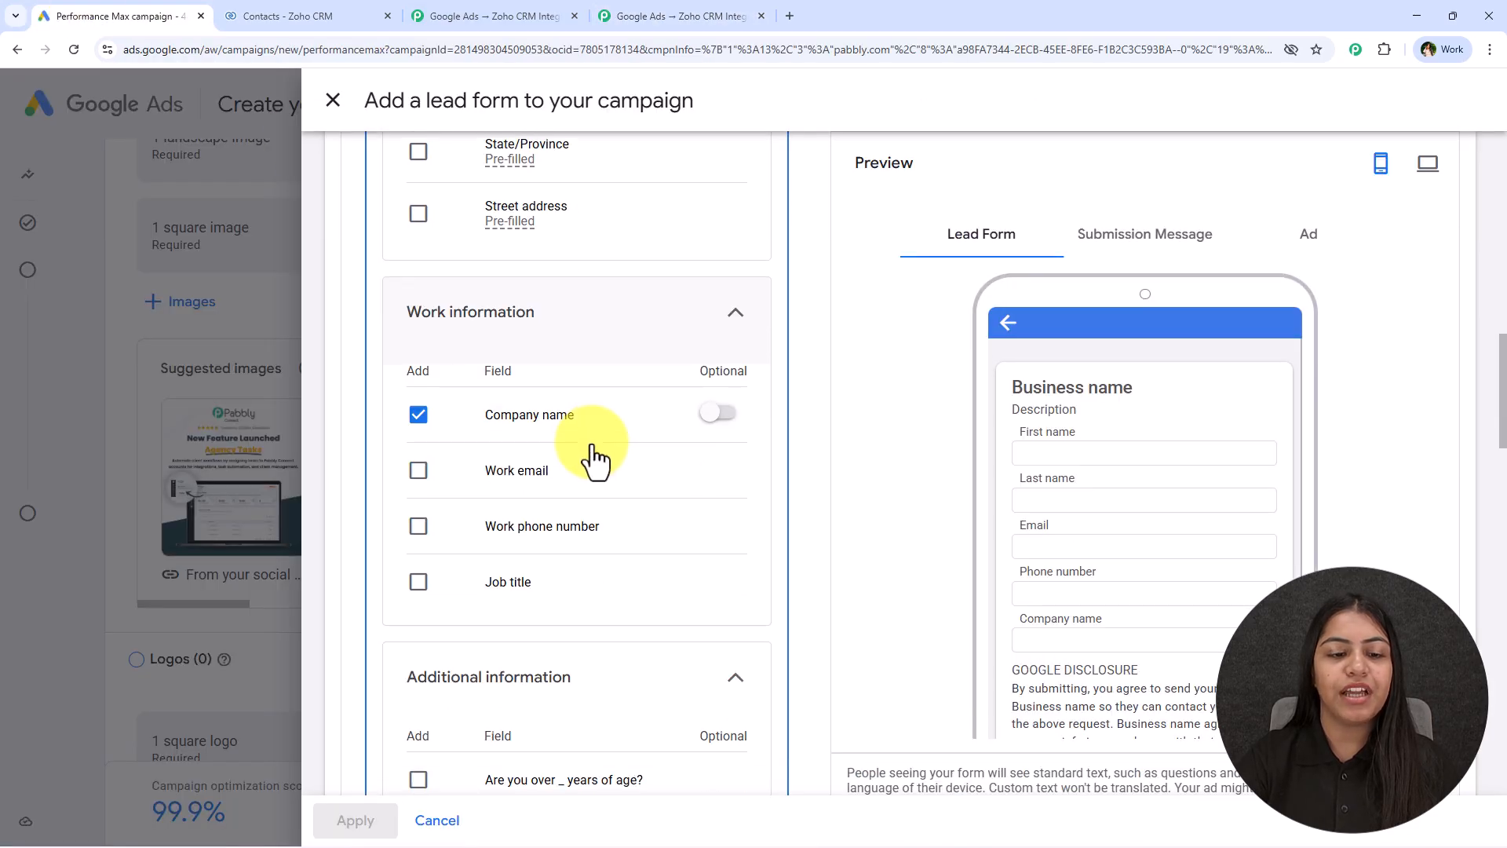
scroll(582, 479, "down", 18)
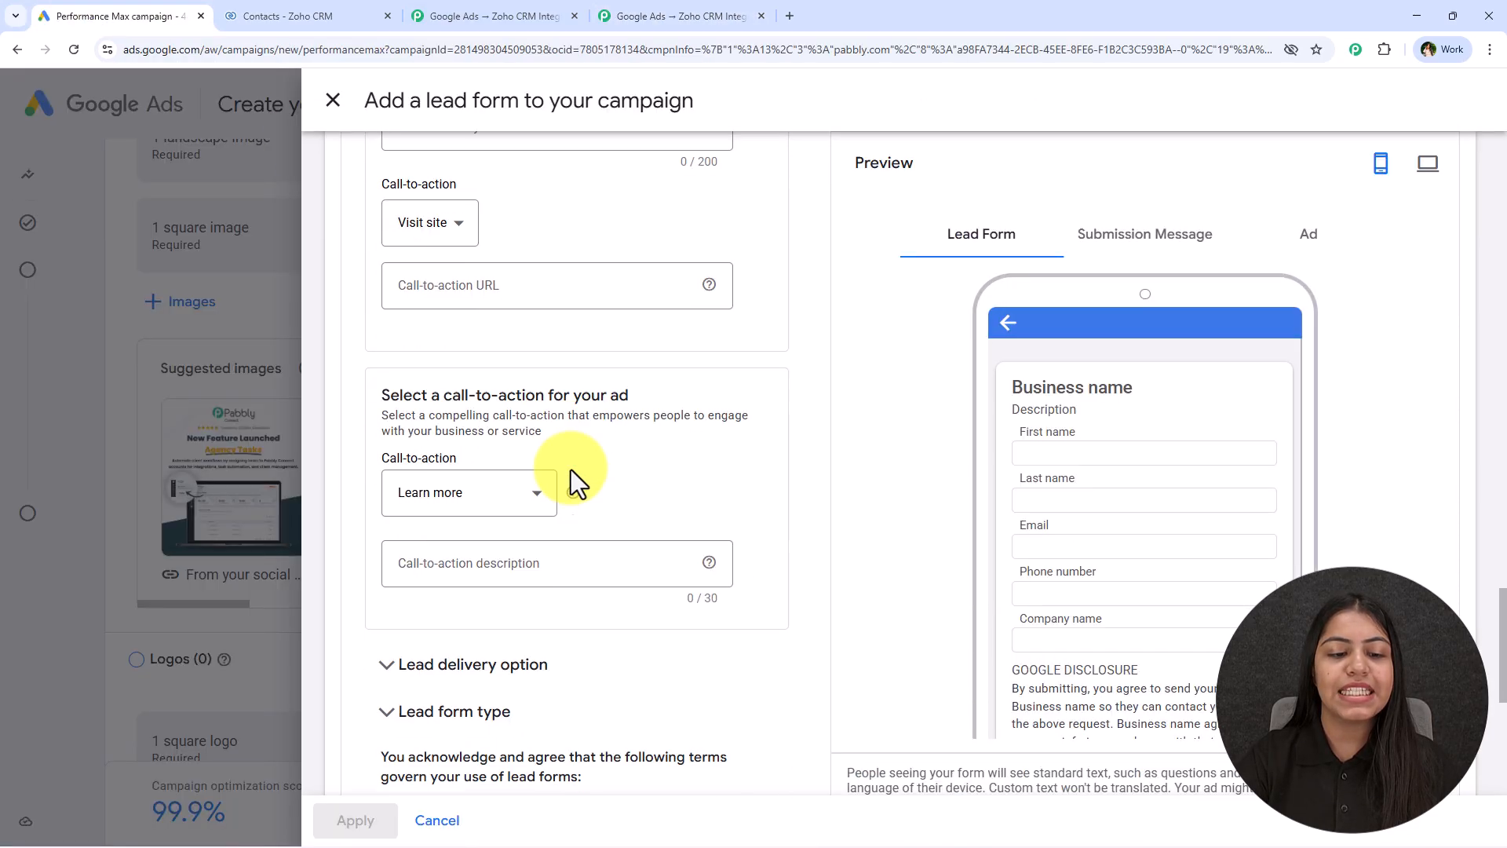
Expand the lead delivery options and paste the copied webhook URL into the webhook integration's URL field
left_click(733, 439)
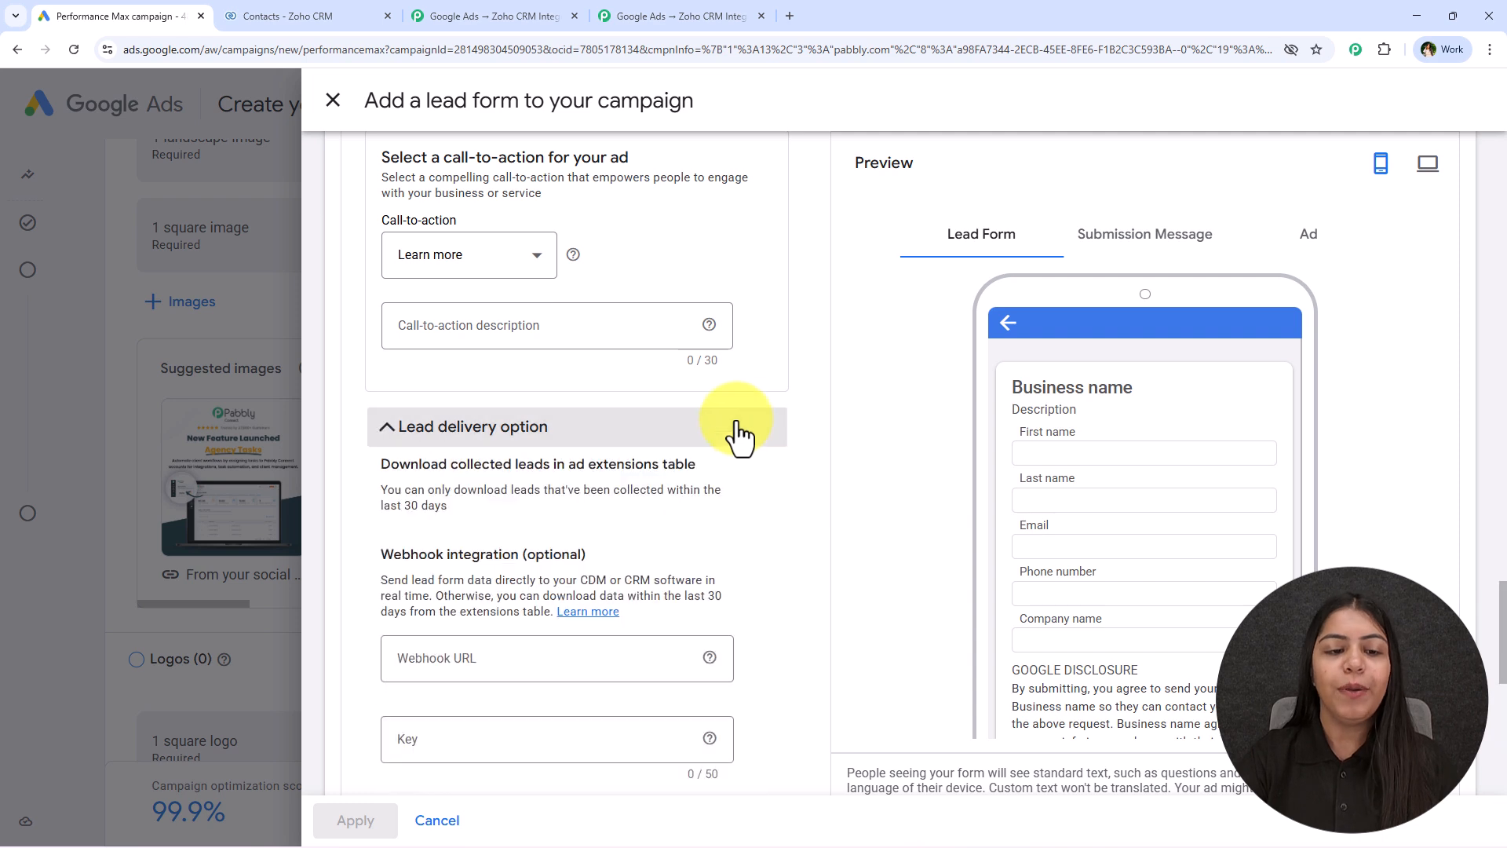
left_click(487, 353)
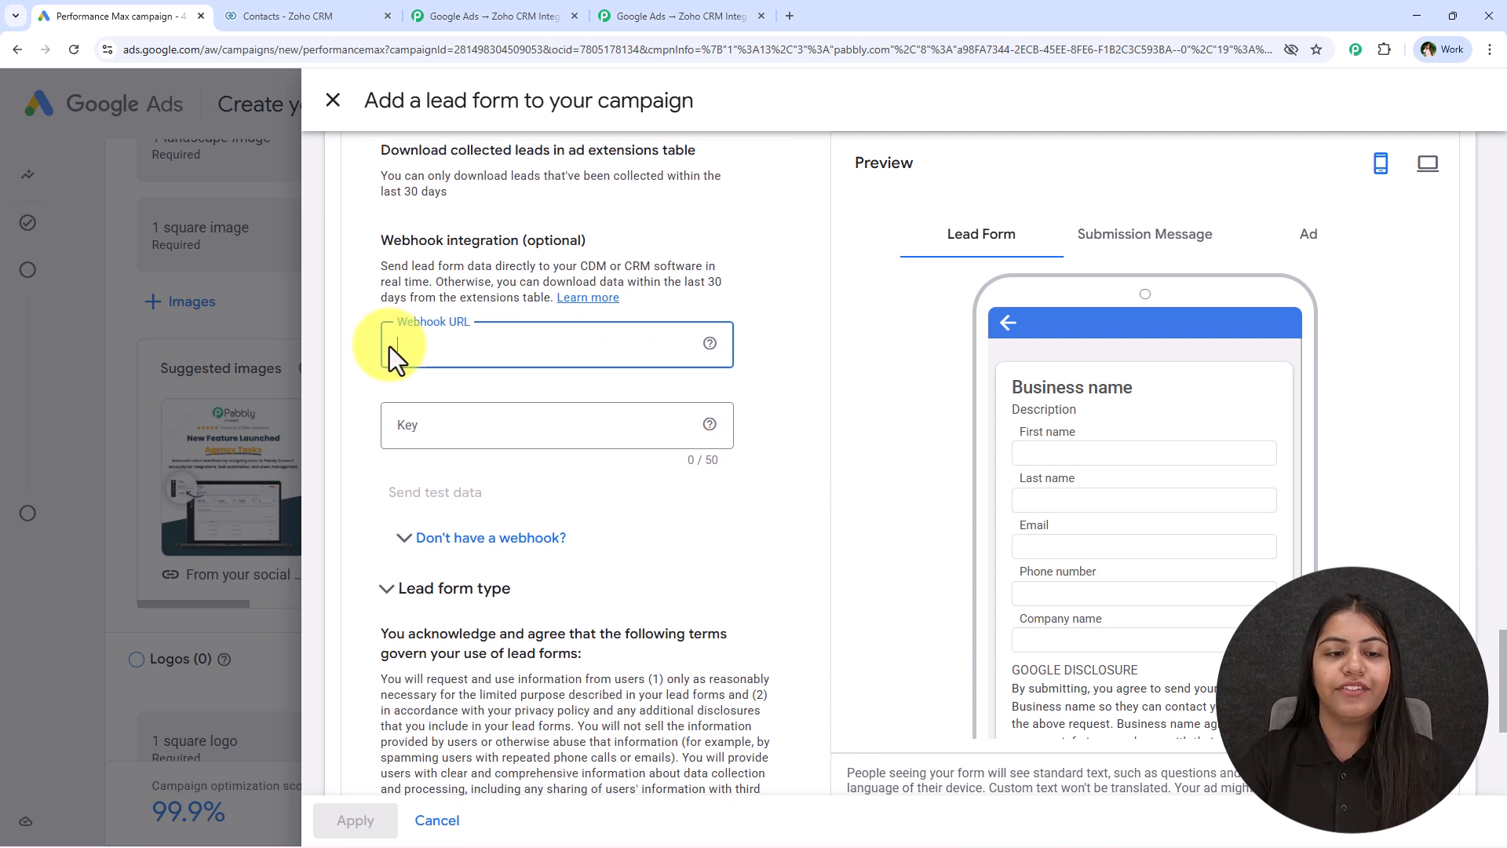
right_click(399, 348)
left_click(479, 537)
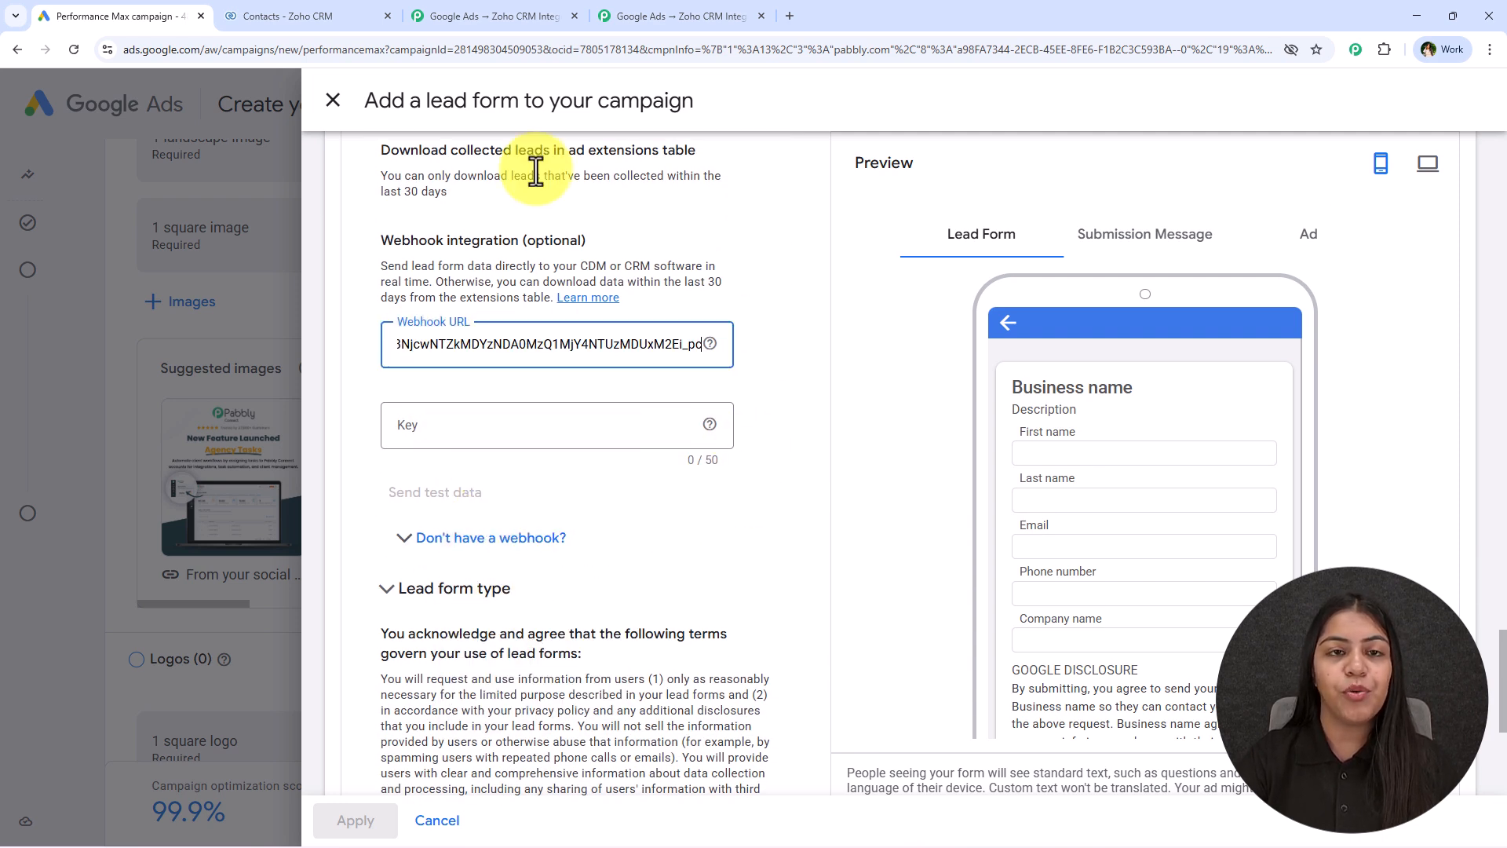
left_click(620, 7)
left_click(131, 7)
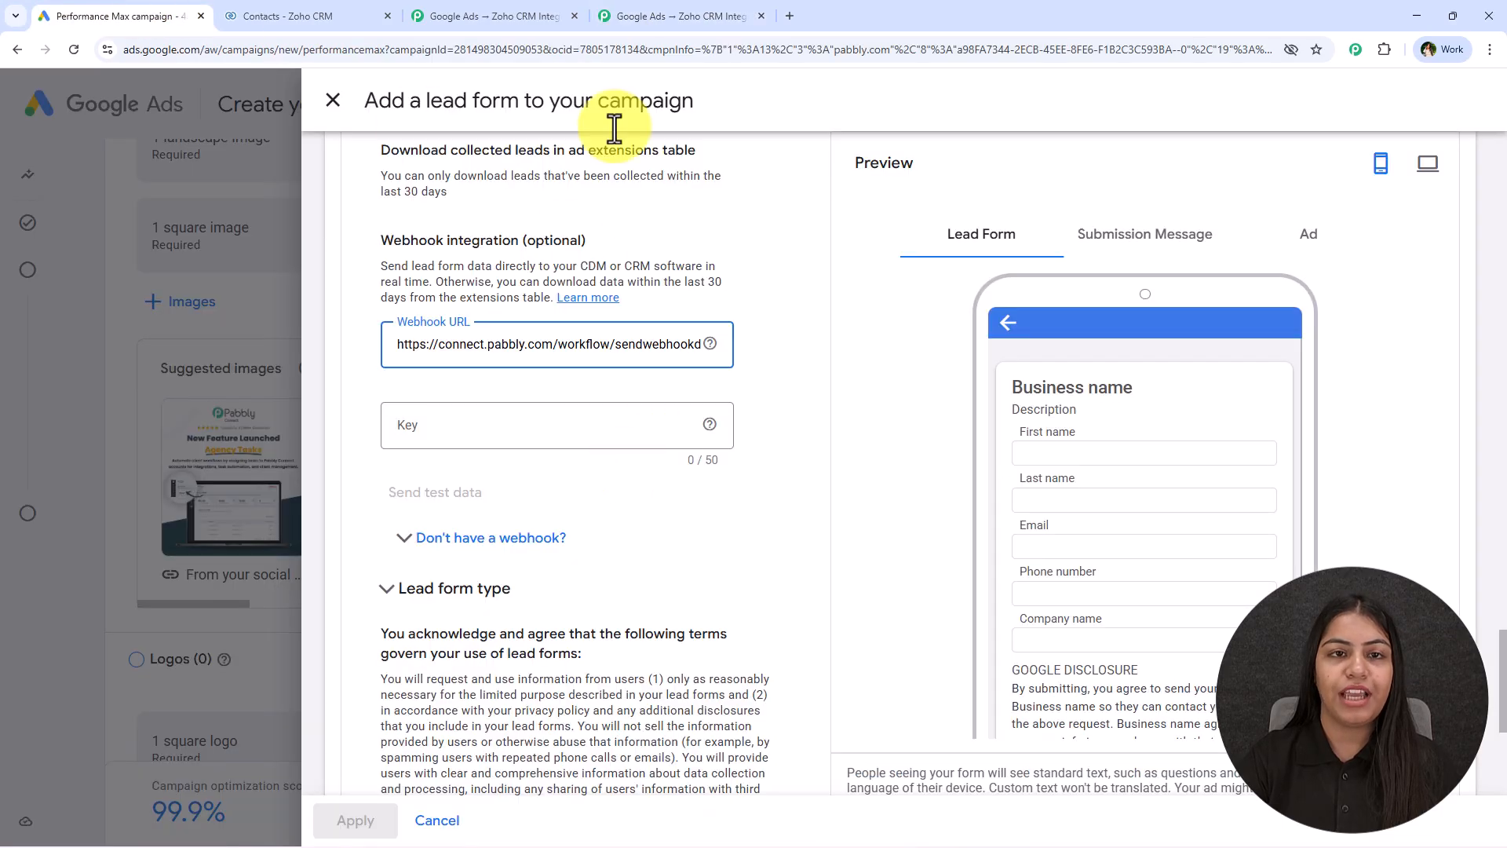
Check the key instructions in Pabbly Connect, enter the webhook key in the Google Ads lead form, and send test data
left_click(625, 18)
scroll(891, 647, "down", 3)
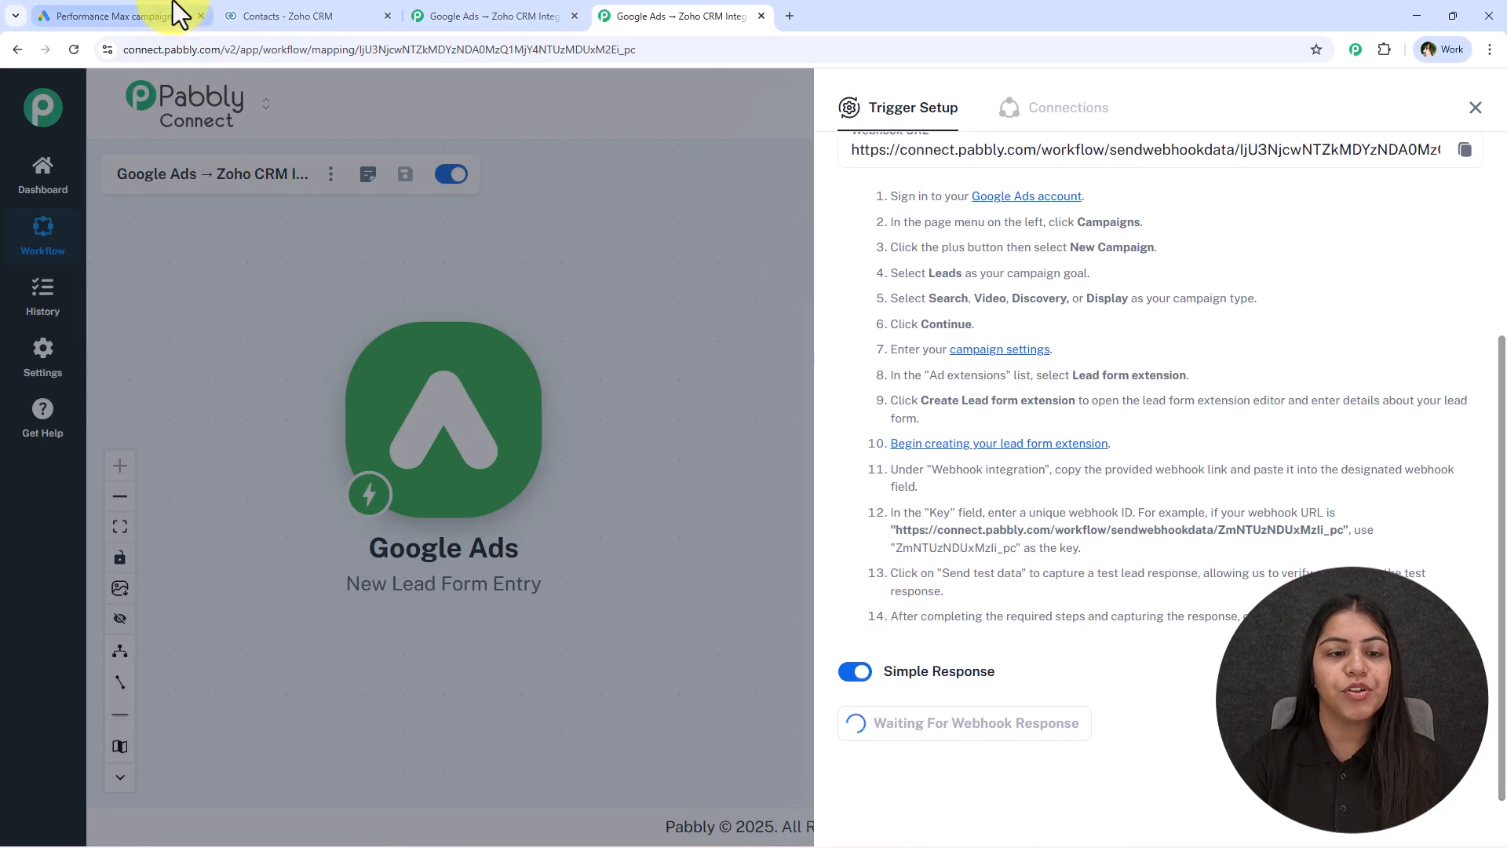
left_click(165, 11)
left_click(528, 424)
type("123")
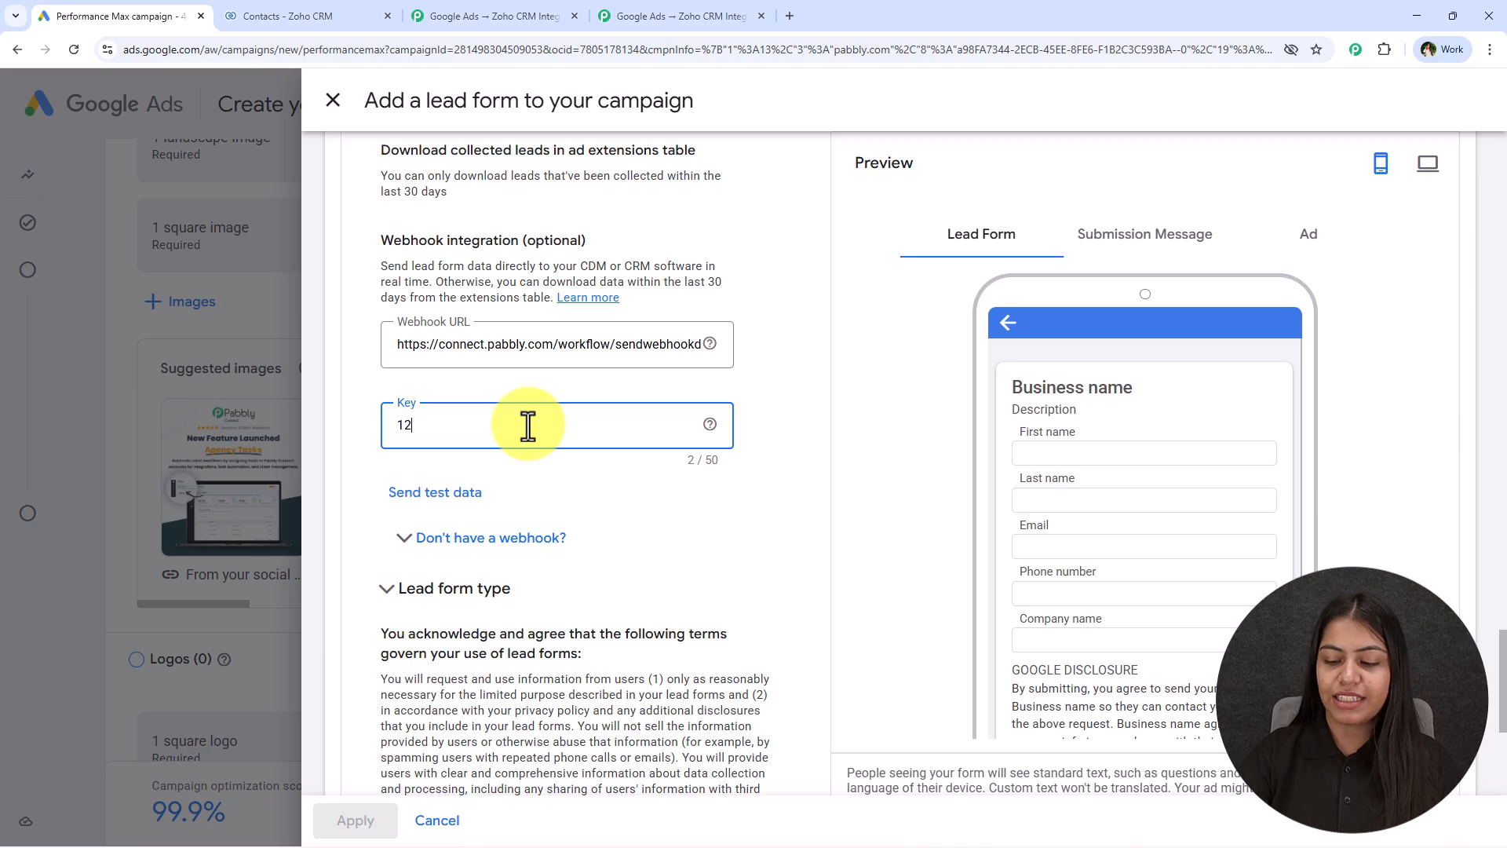
left_click(424, 493)
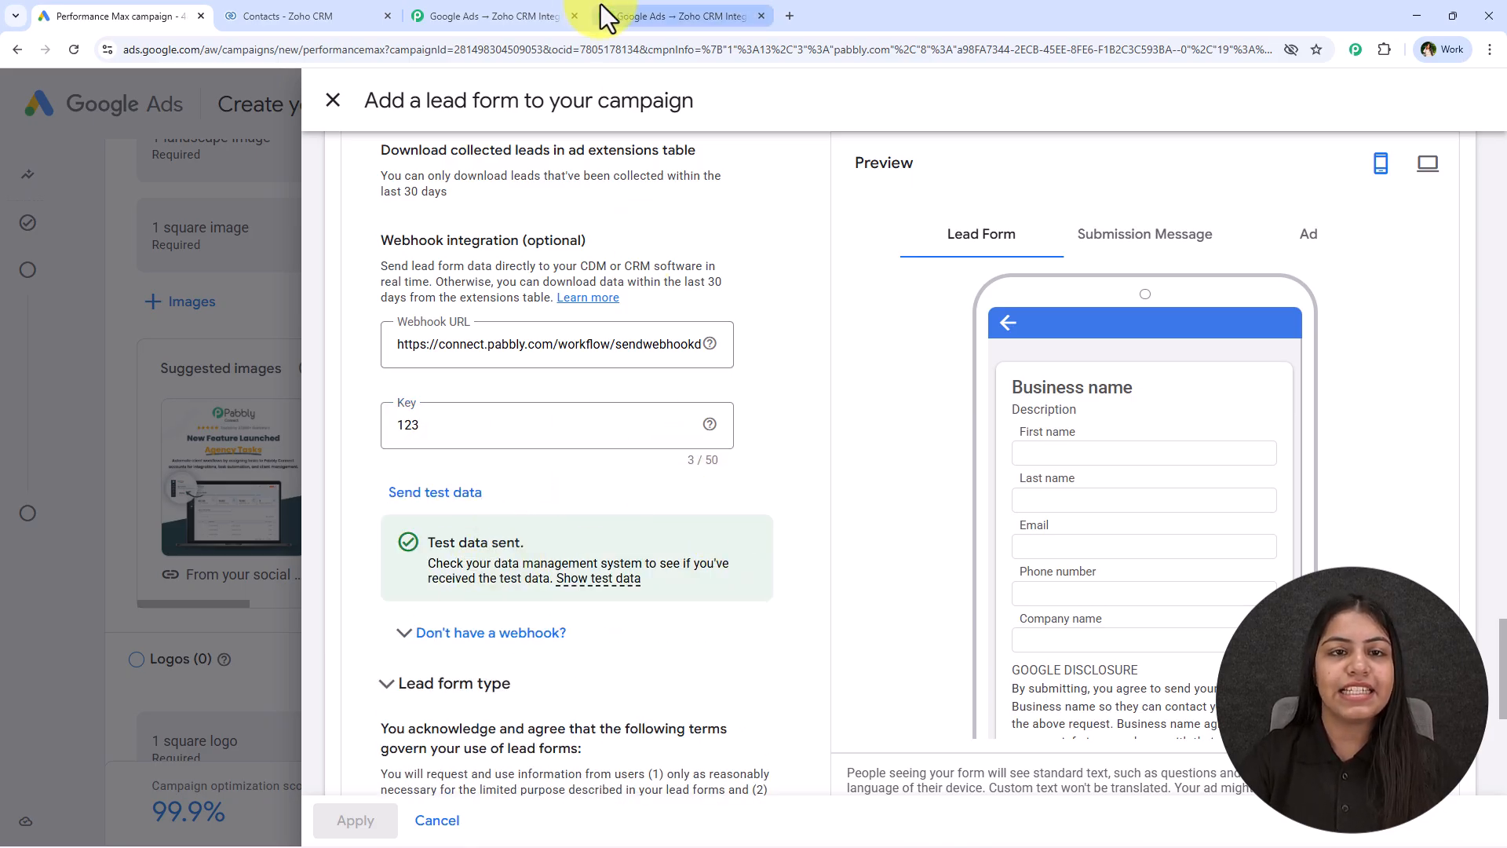
Examine the test lead response captured in Pabbly Connect, including its company name, phone number, email and last name values
left_click(622, 16)
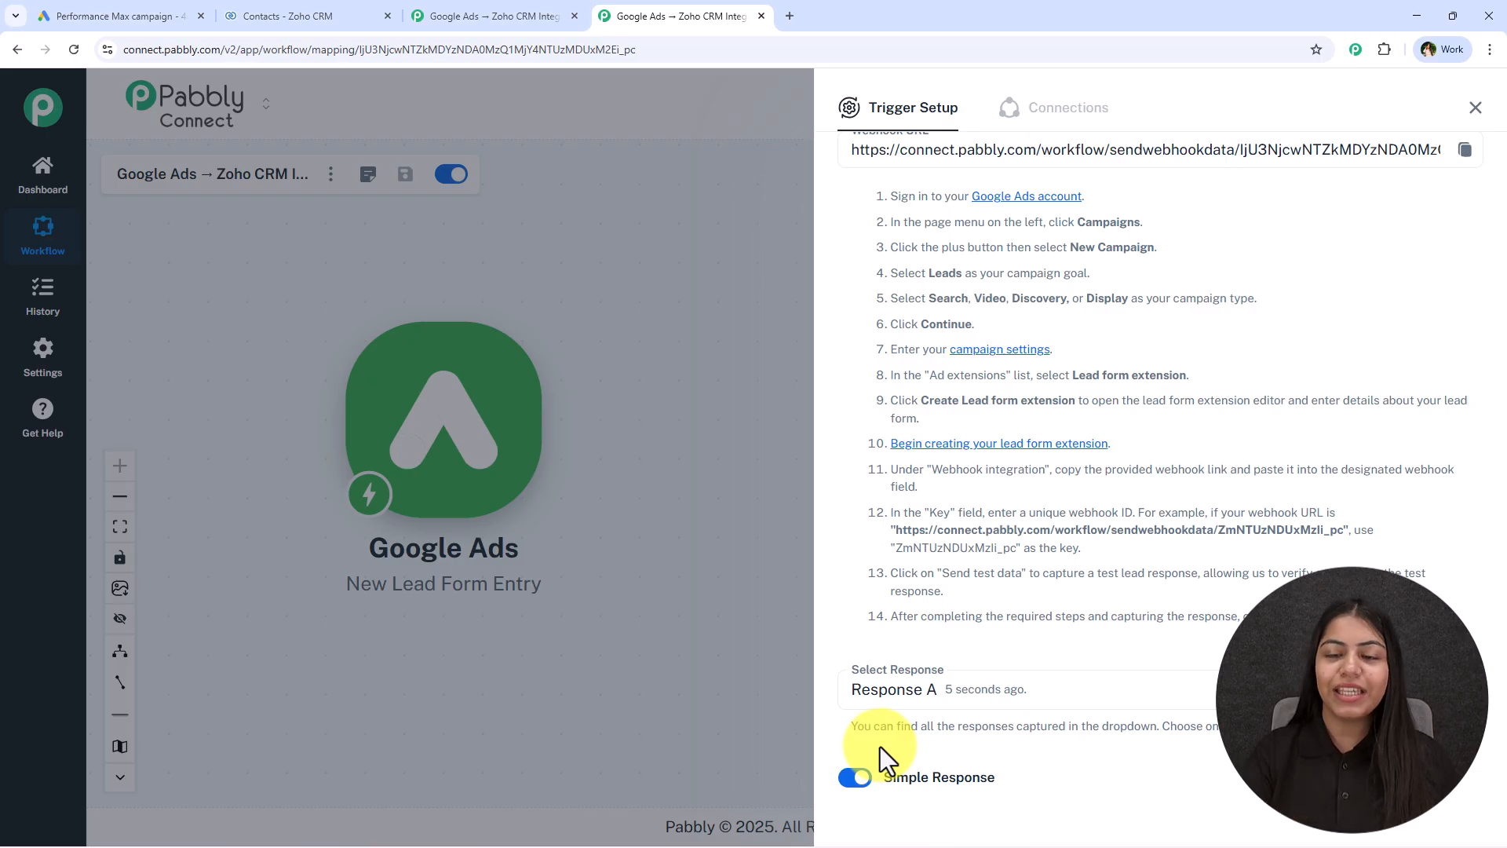
scroll(1255, 542, "down", 8)
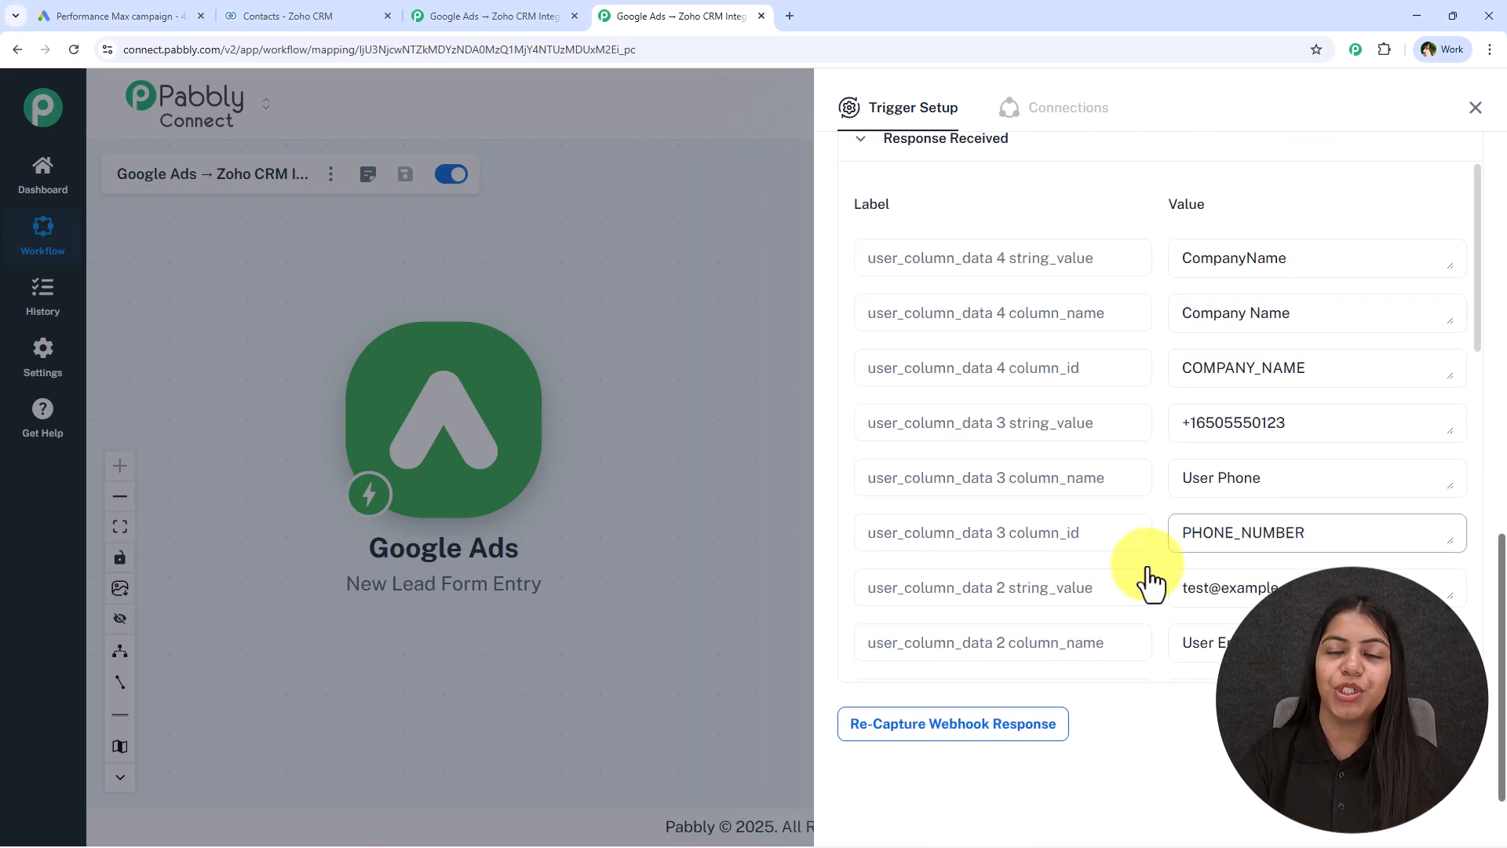
left_click(134, 16)
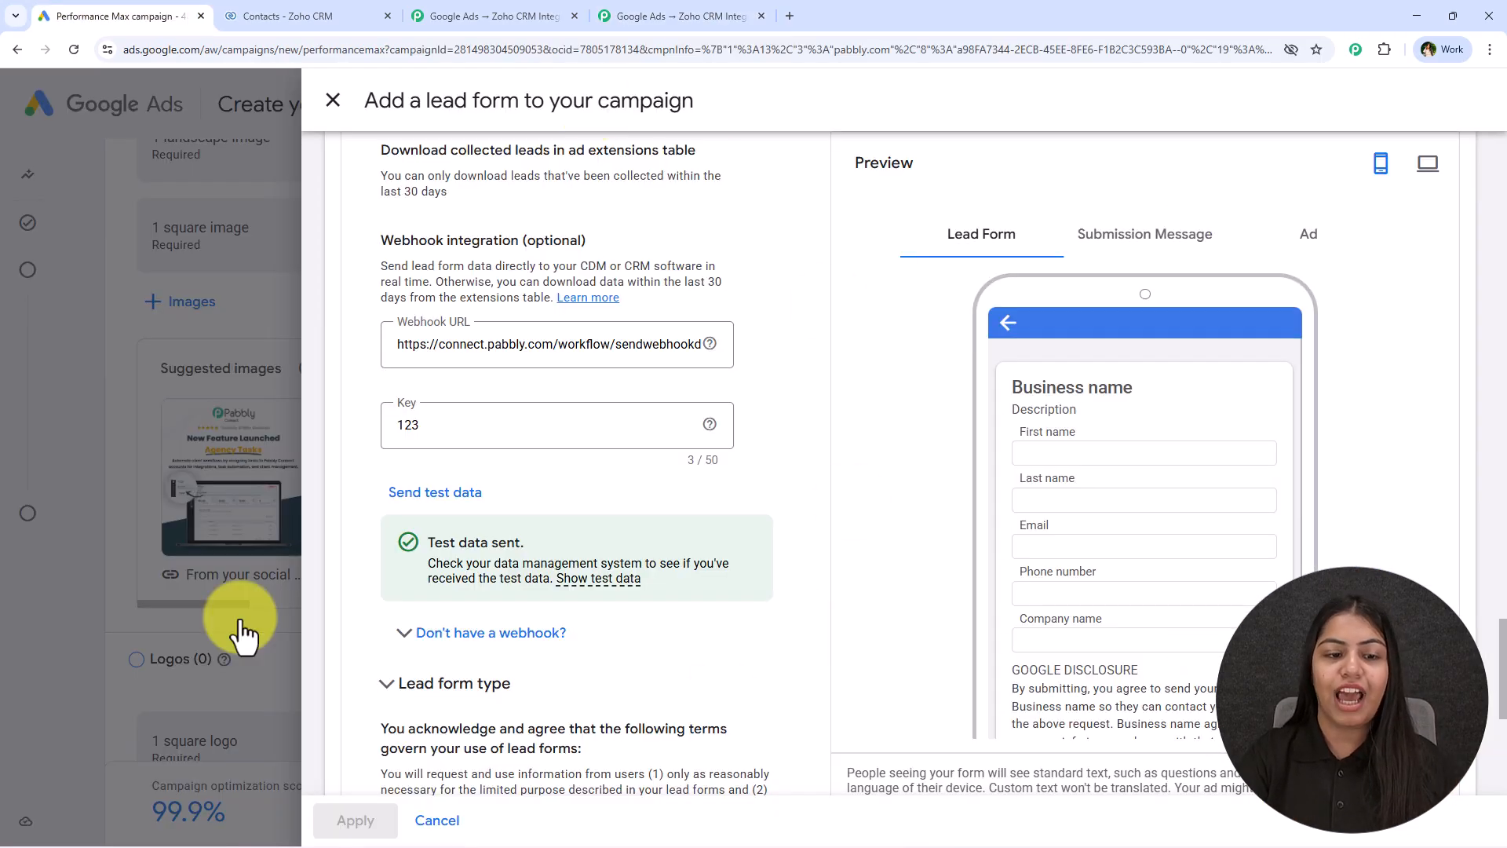
left_click(604, 11)
left_click_drag(1307, 259, 1133, 256)
left_click_drag(1368, 427, 1161, 528)
scroll(1161, 529, "down", 4)
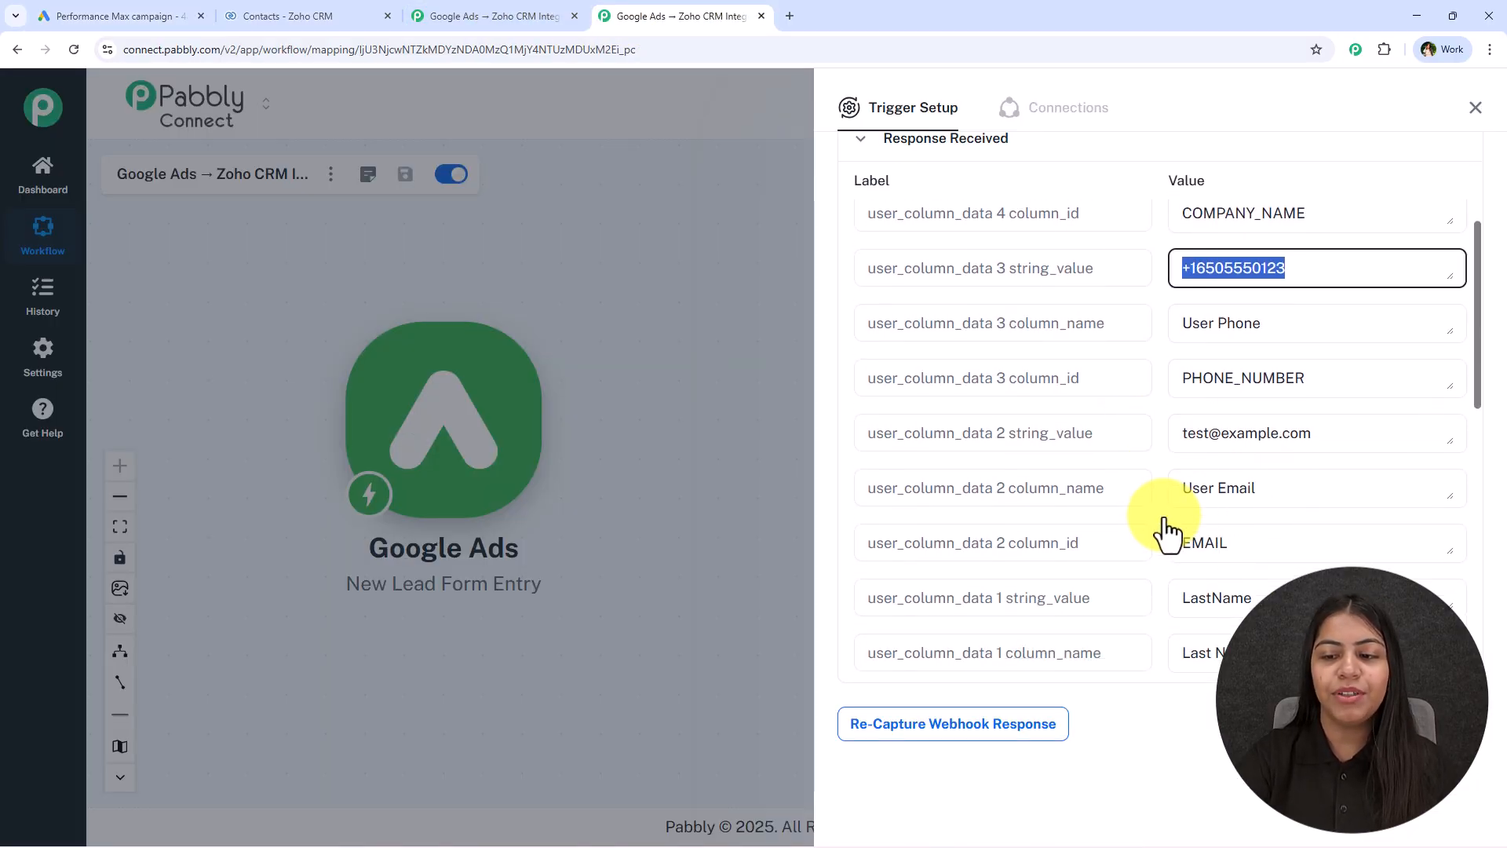
scroll(1168, 534, "down", 1)
scroll(1176, 565, "up", 3)
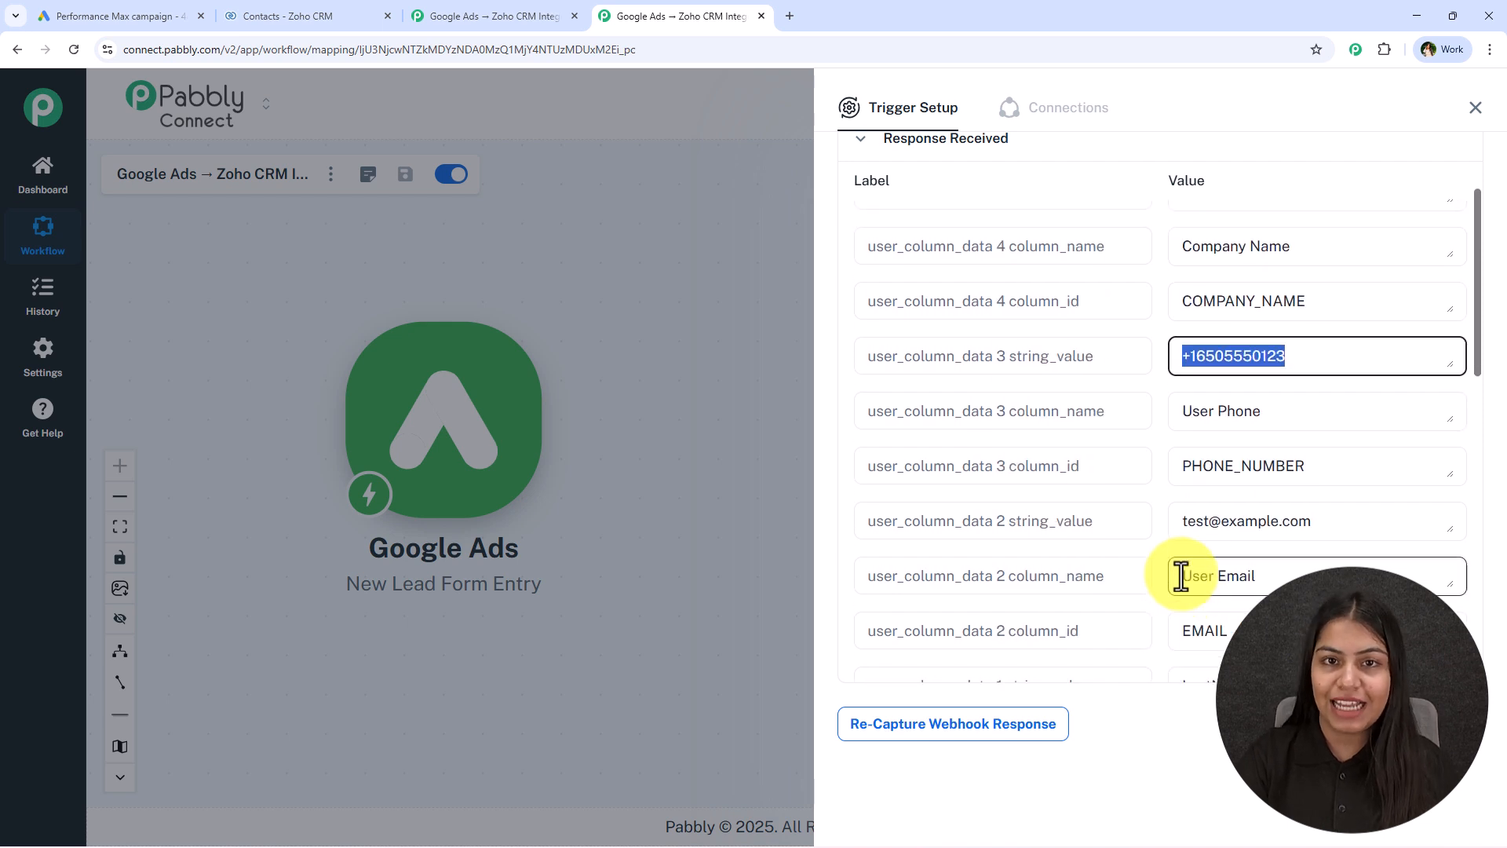
left_click(1161, 744)
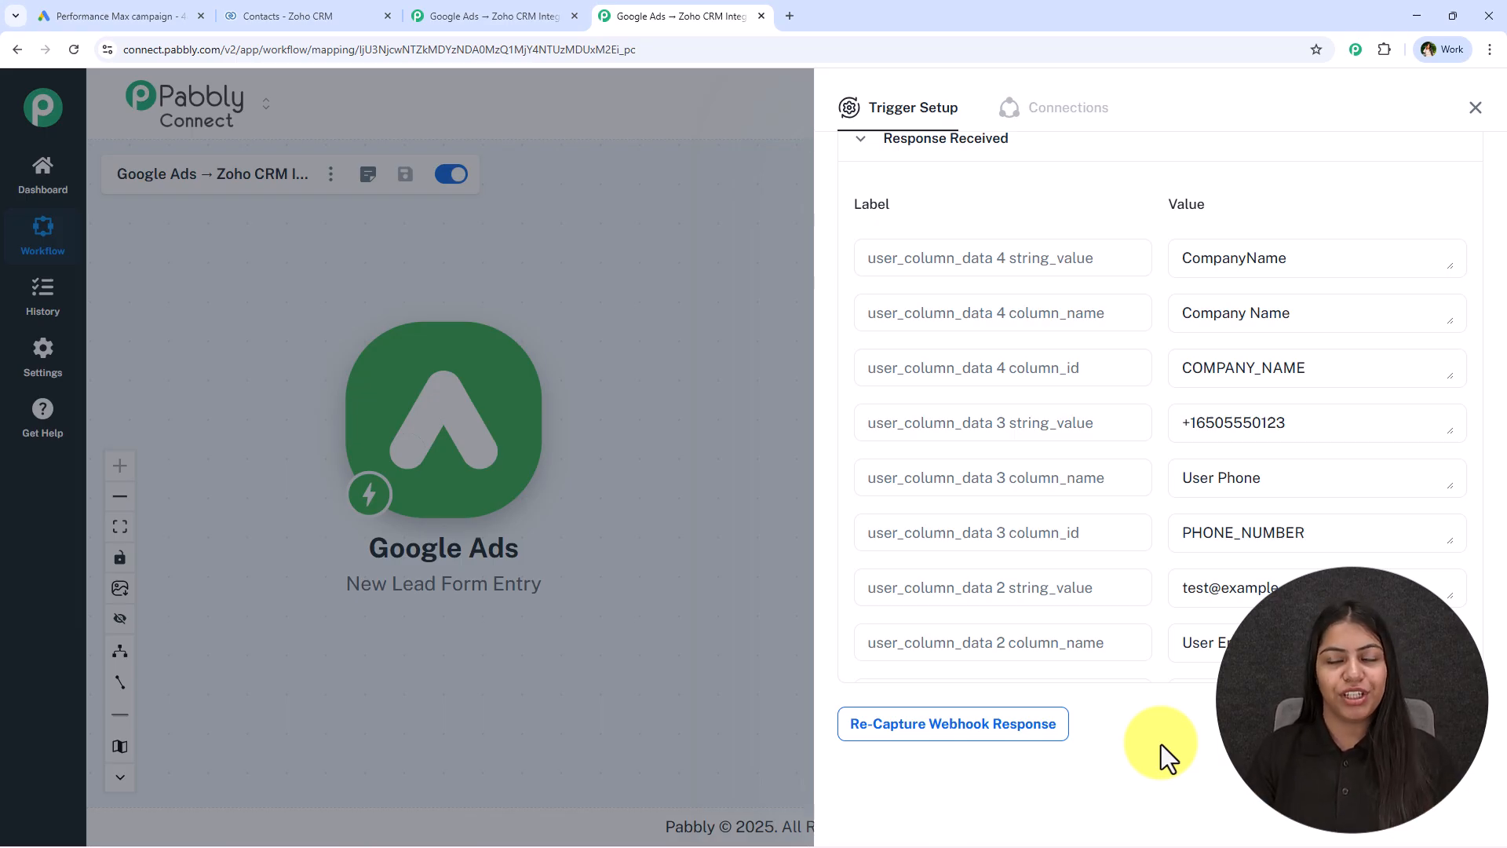
Close the trigger setup and add a Zoho CRM action step with the Create Contact event
left_click(1476, 107)
left_click(562, 429)
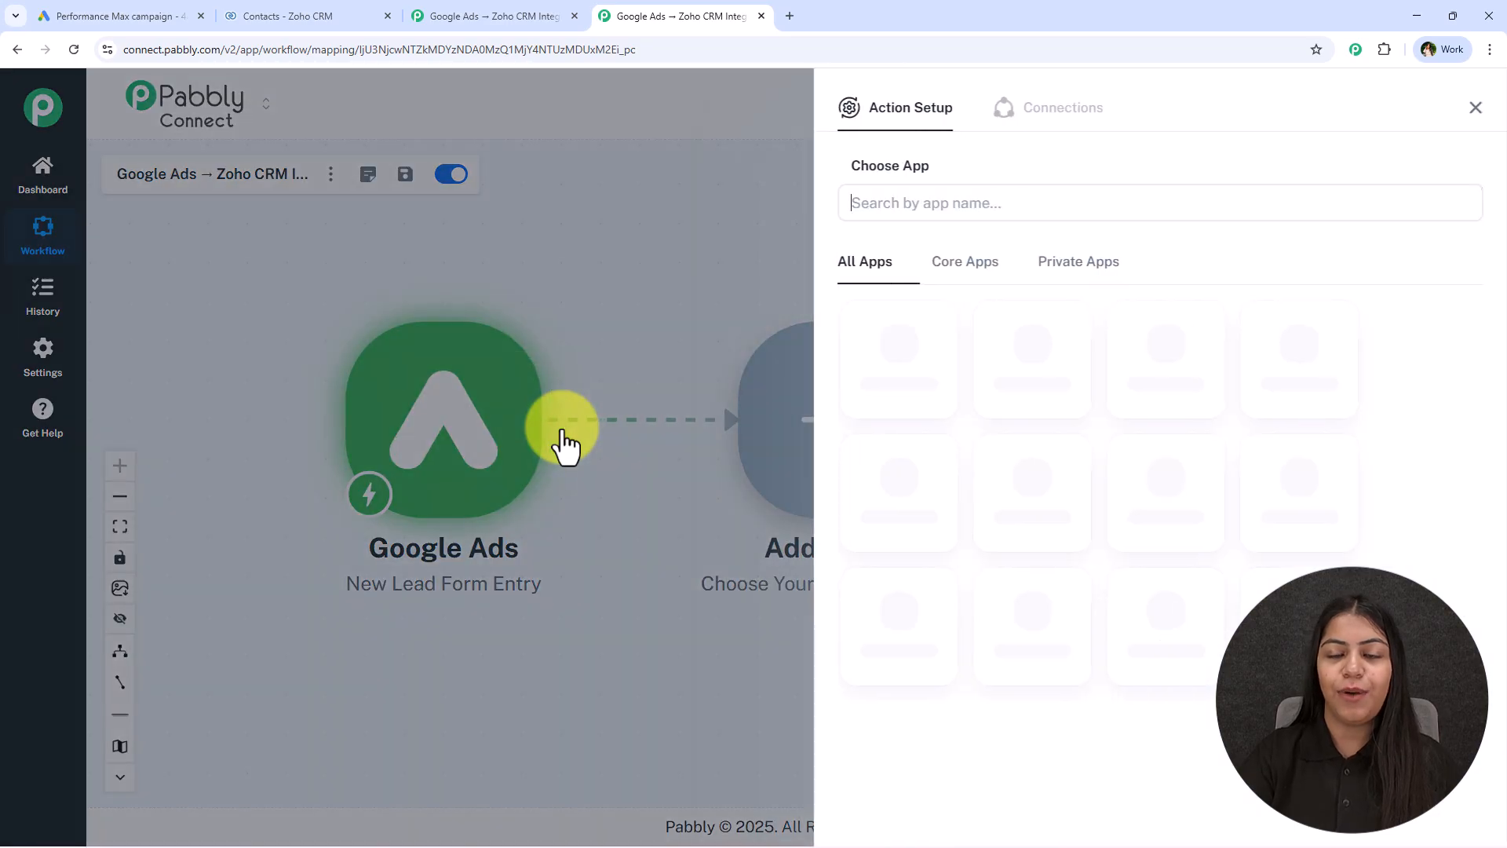
type("Zoho CRM")
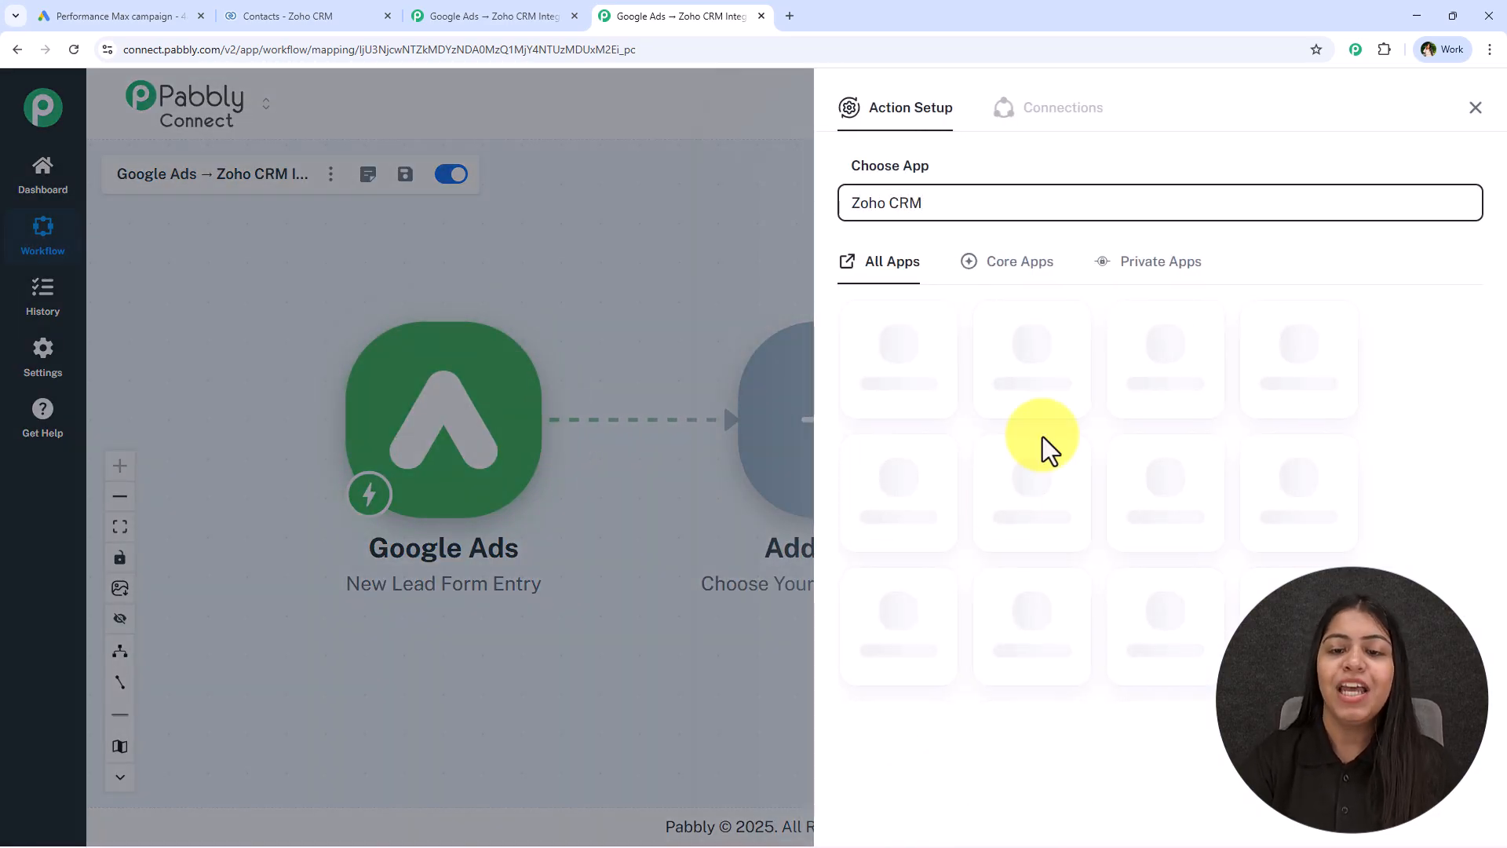
left_click(911, 331)
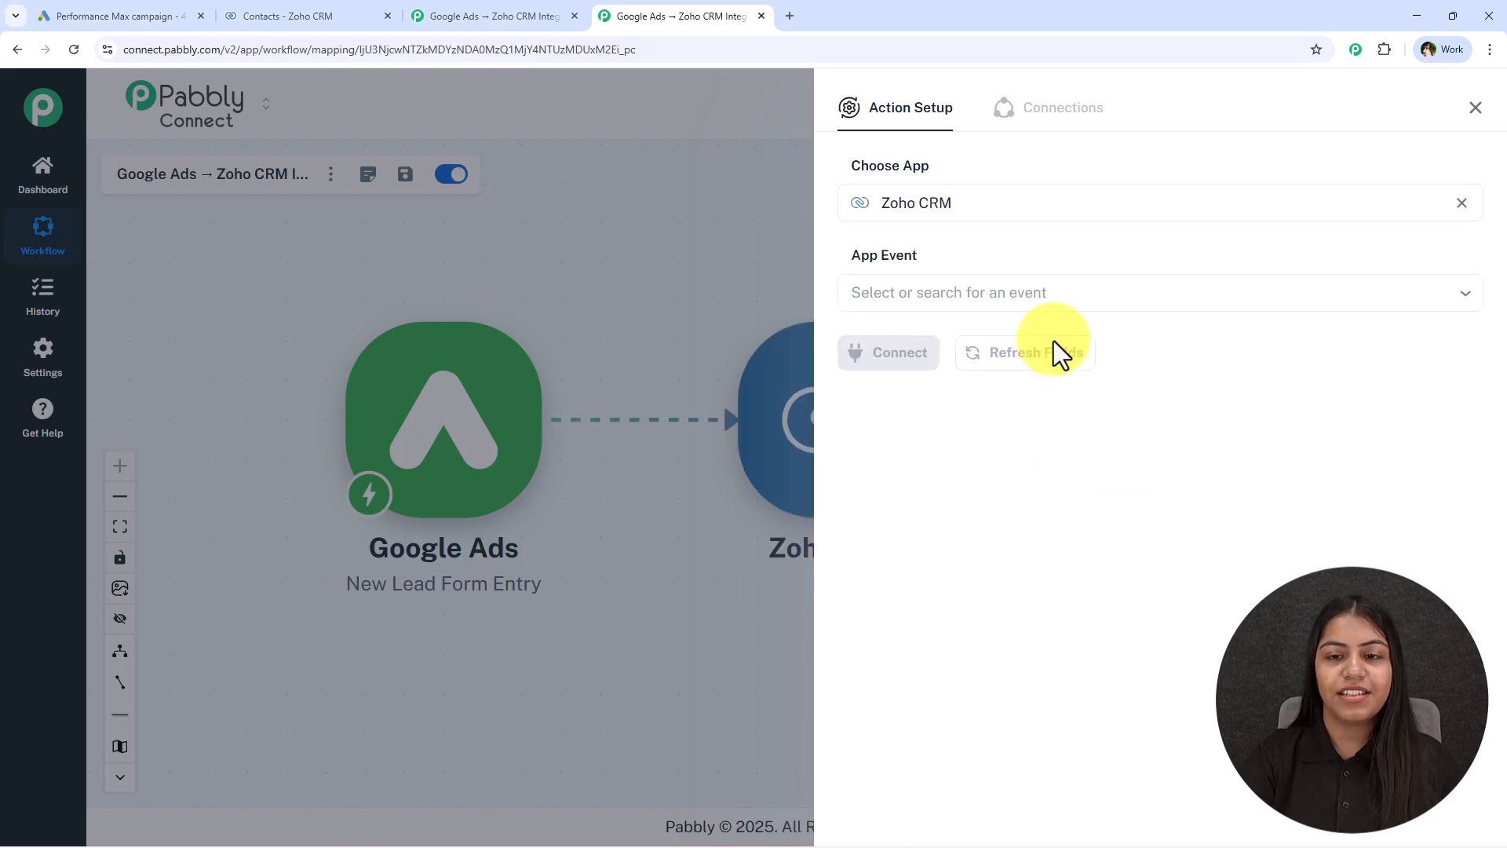
left_click(1063, 298)
left_click(978, 608)
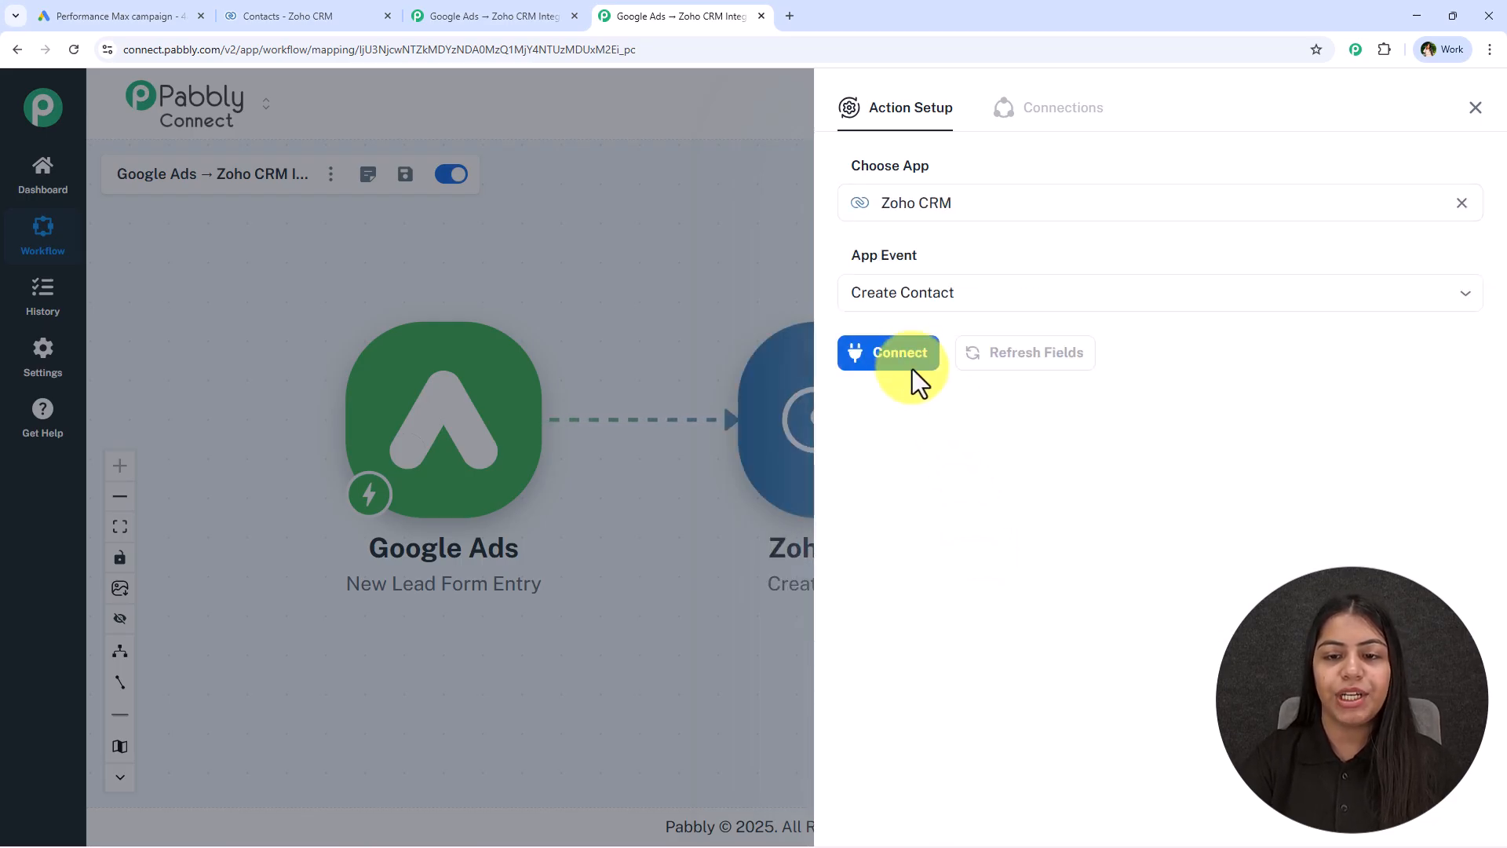
Begin connecting Zoho CRM to the action step through a new connection
left_click(911, 357)
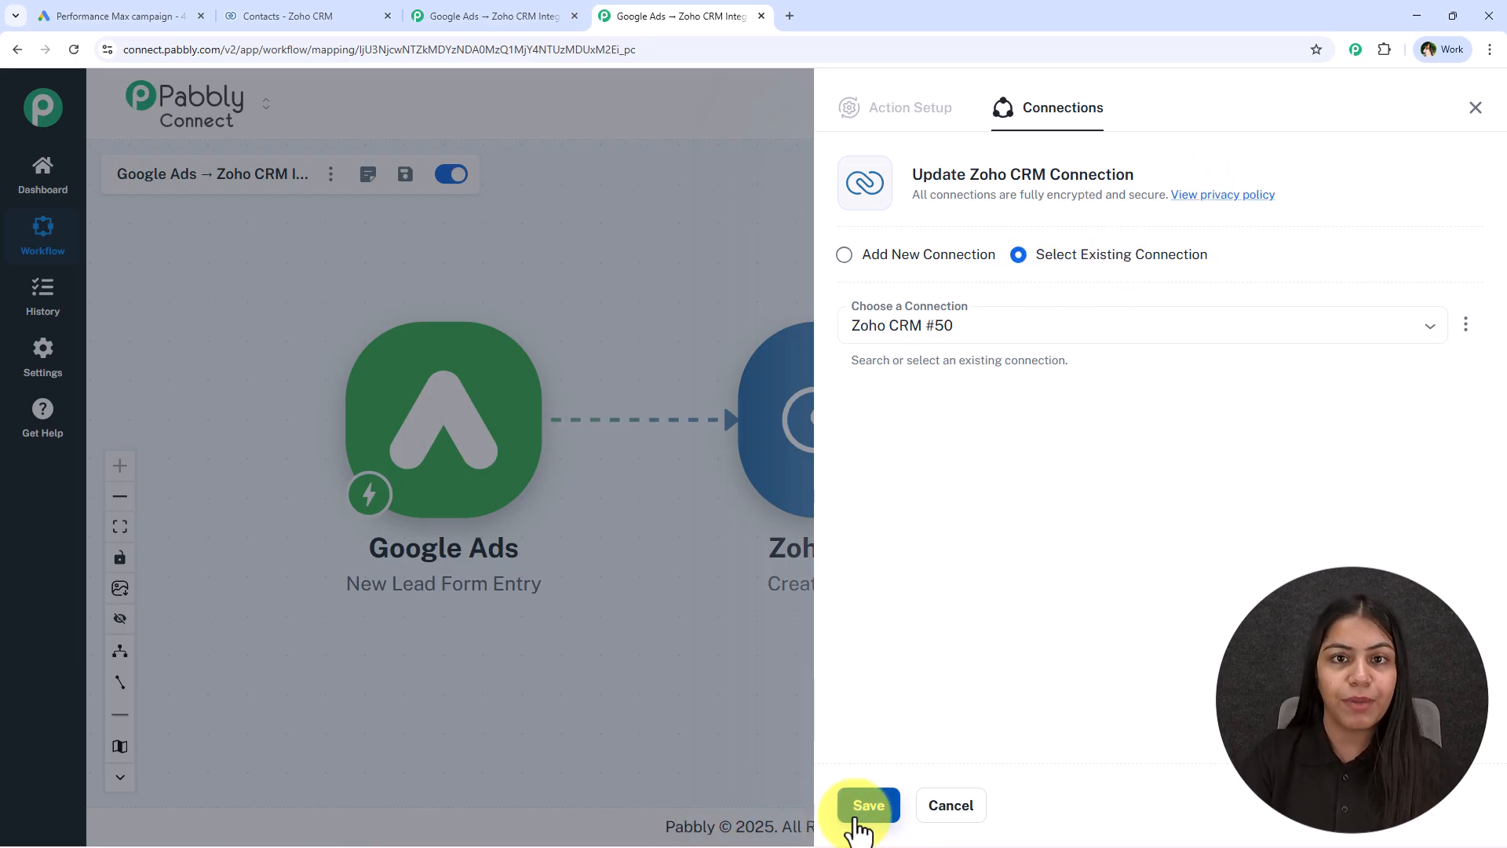
left_click(929, 253)
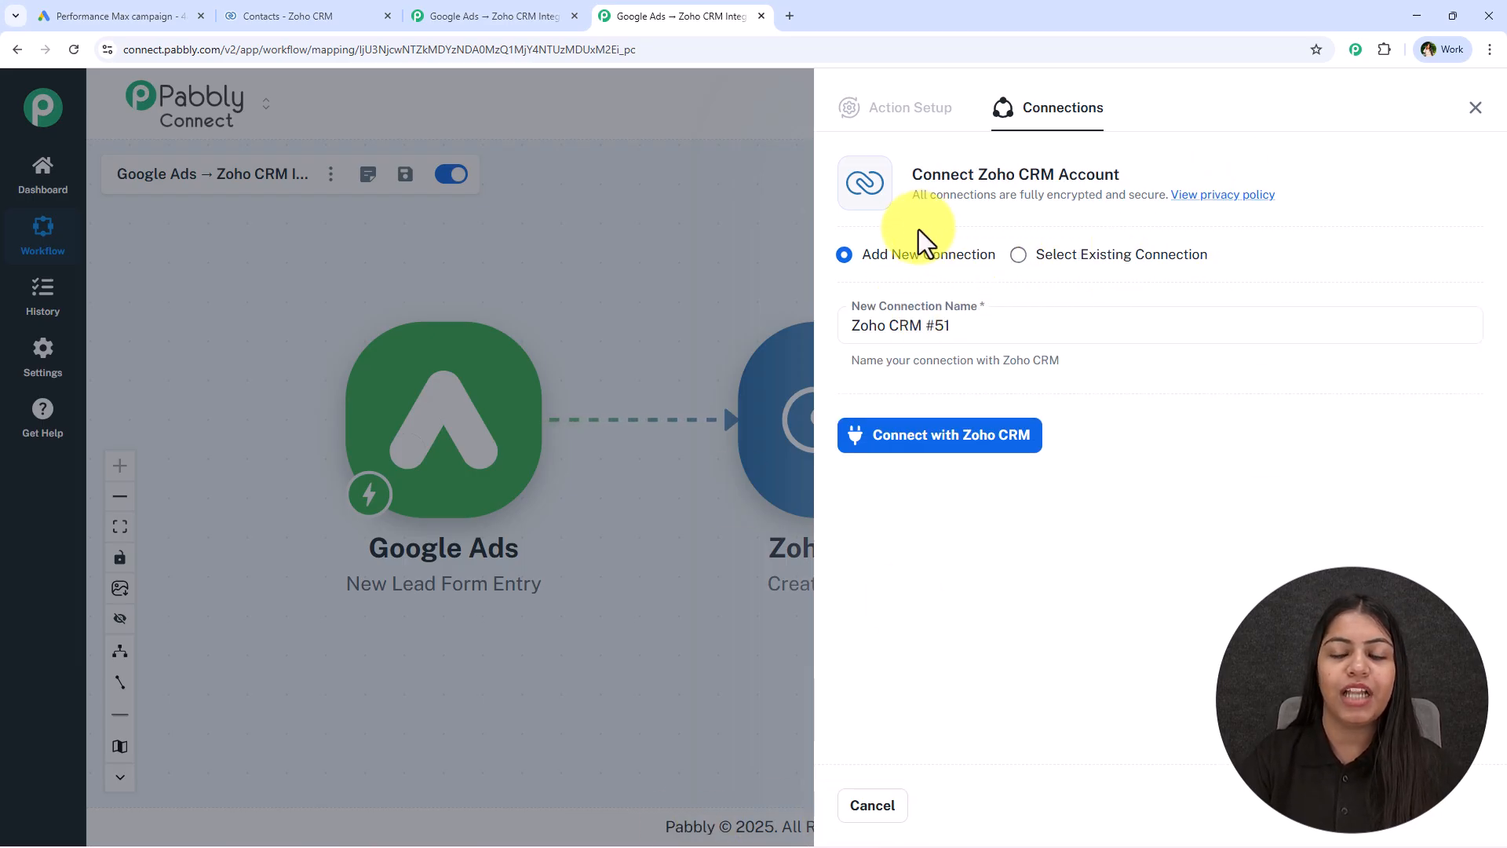
left_click(976, 465)
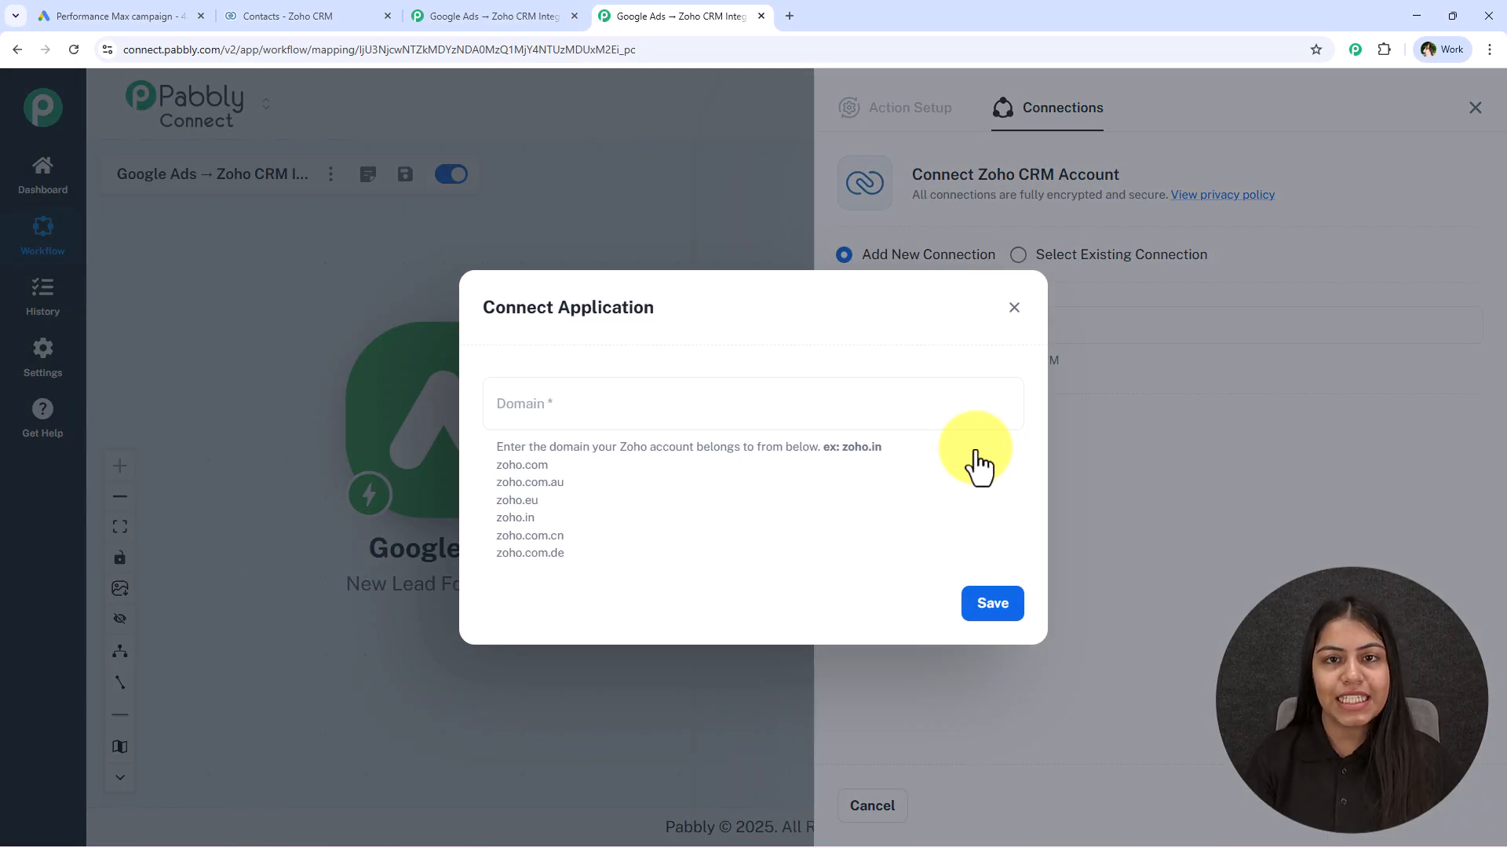
Copy the domain zoho.in from the Zoho CRM page address and save it as the new connection's domain in Pabbly Connect
left_click(323, 4)
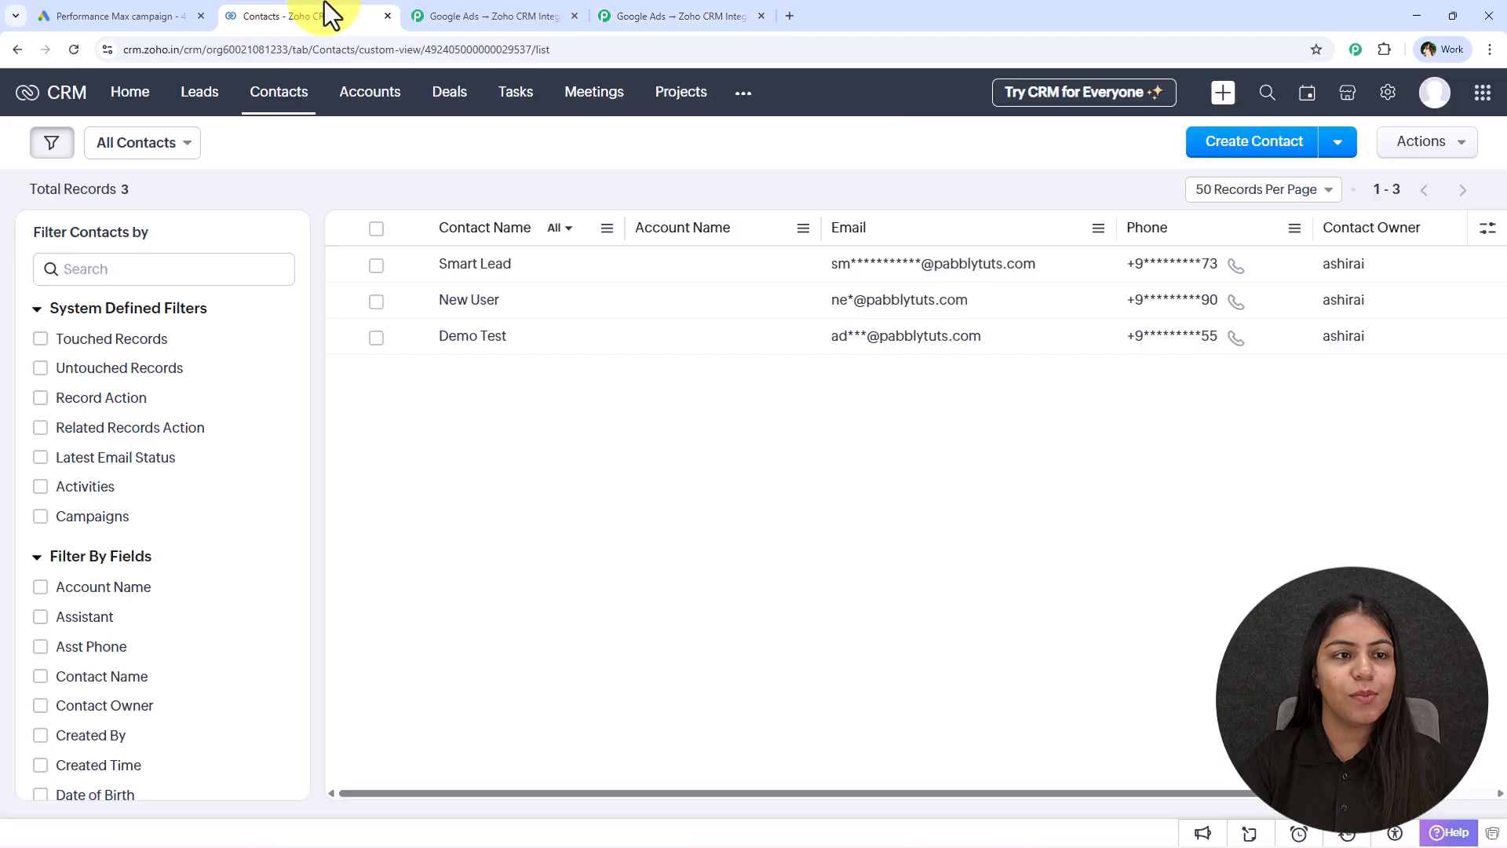
left_click(152, 51)
left_click(168, 52)
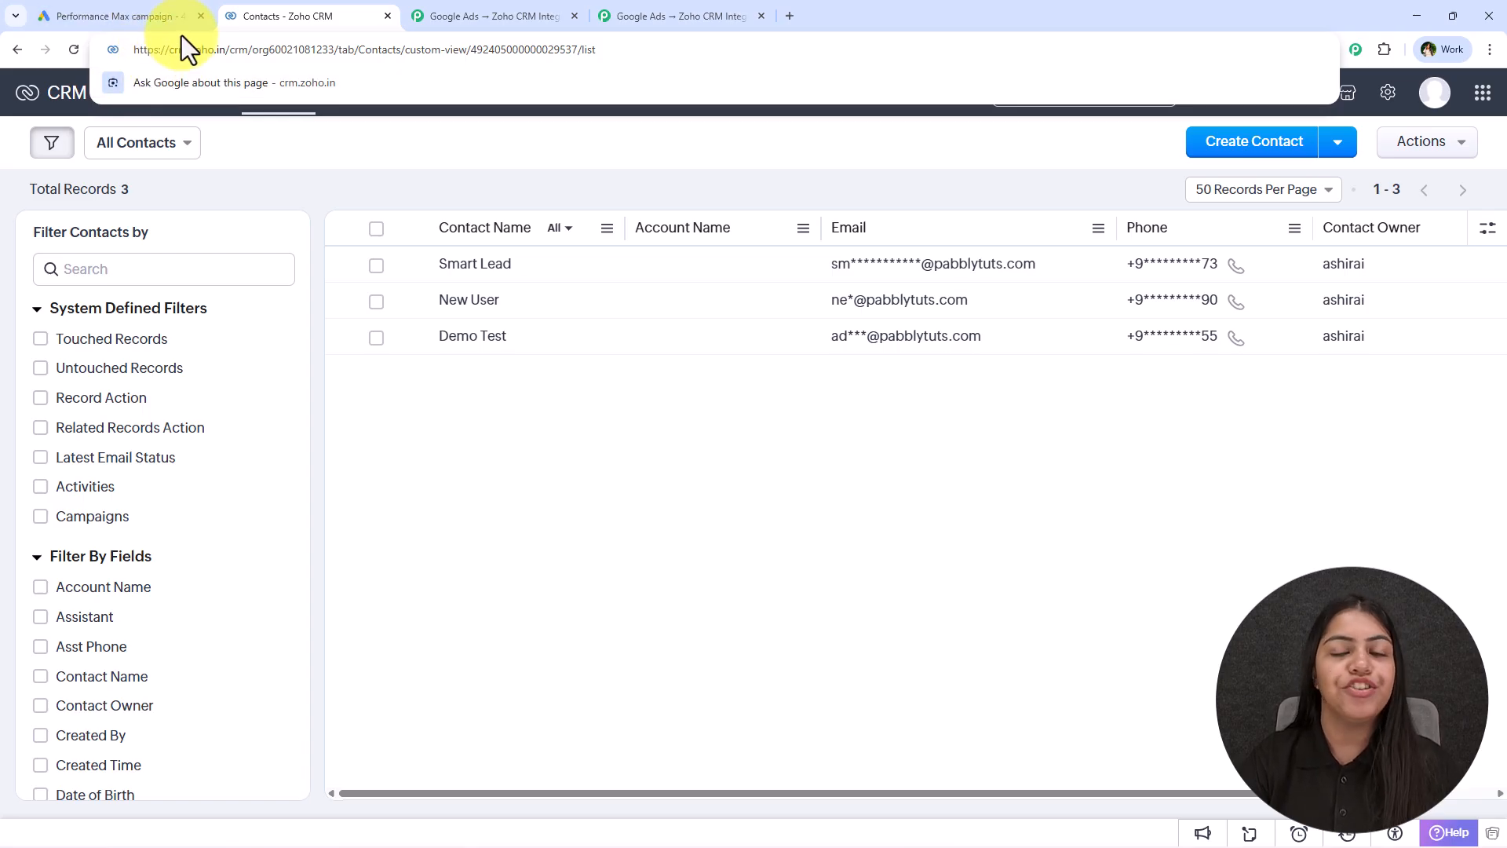
left_click_drag(189, 52, 227, 57)
key("ctrl+c")
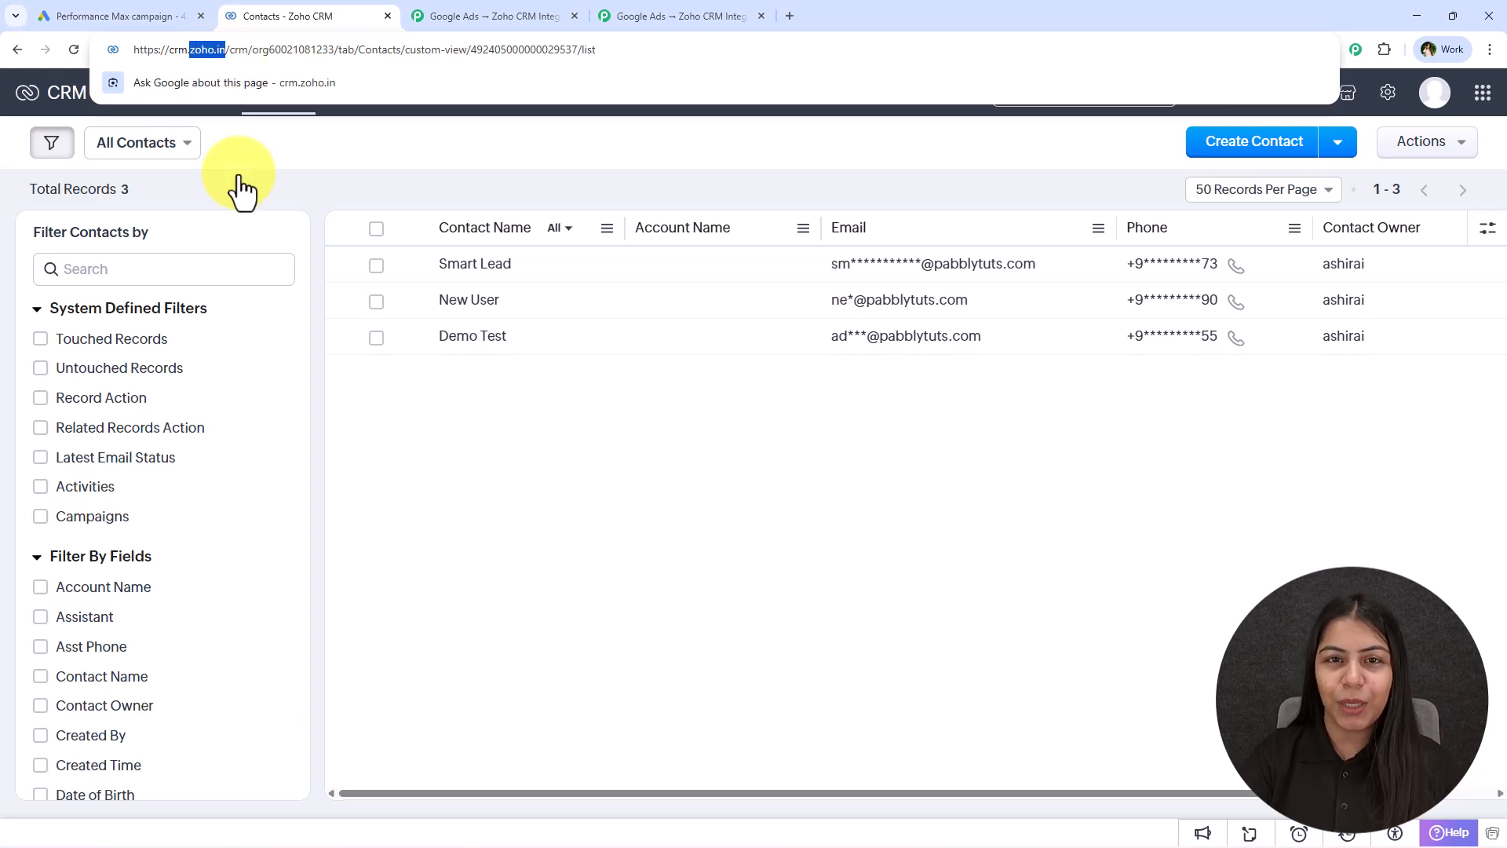
left_click(667, 16)
left_click(624, 416)
key("ctrl+v")
left_click_drag(697, 503, 488, 496)
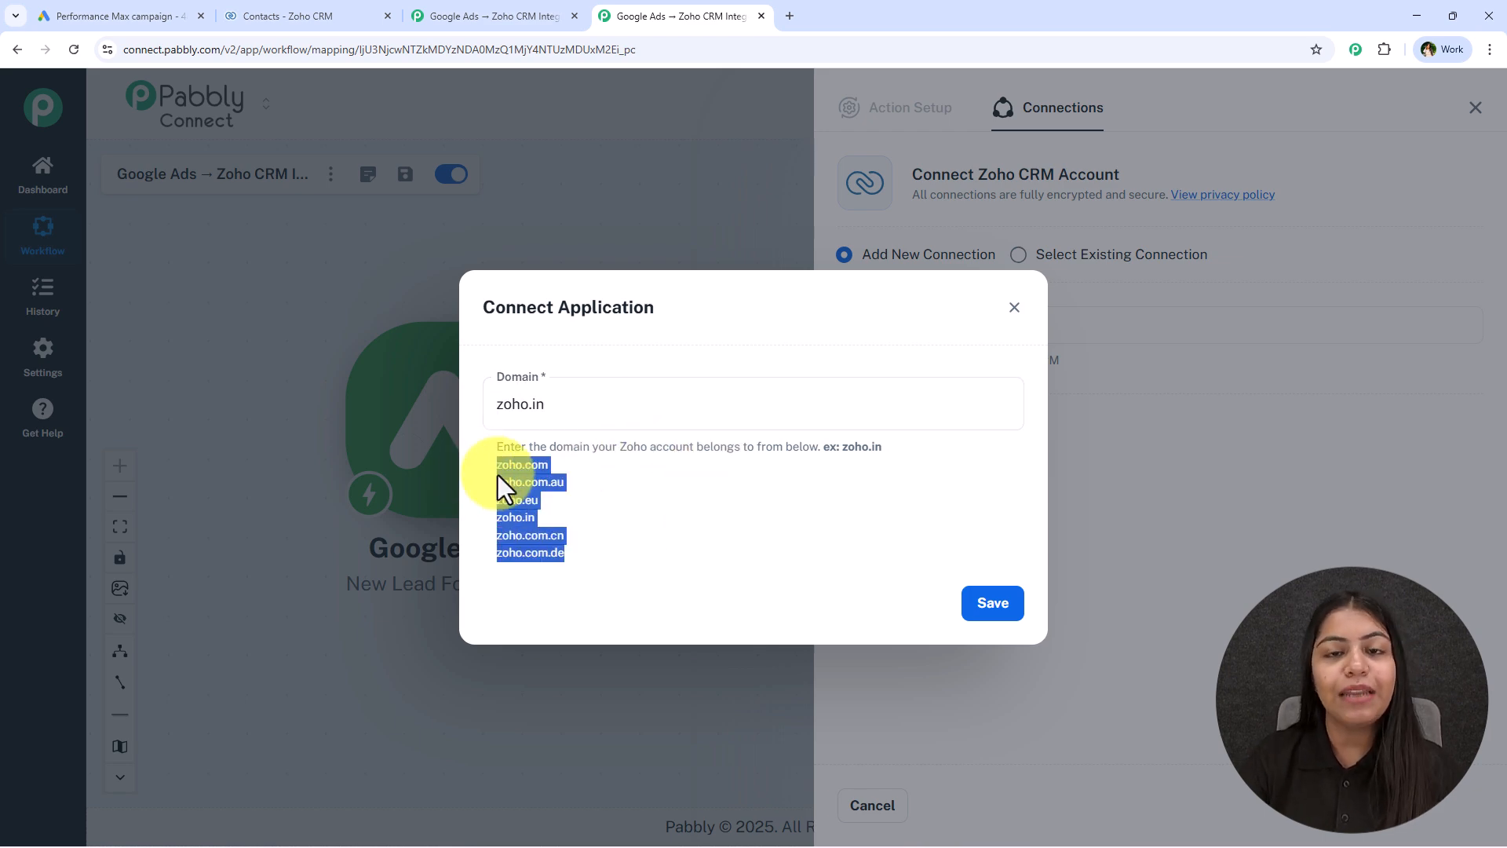
left_click(530, 478)
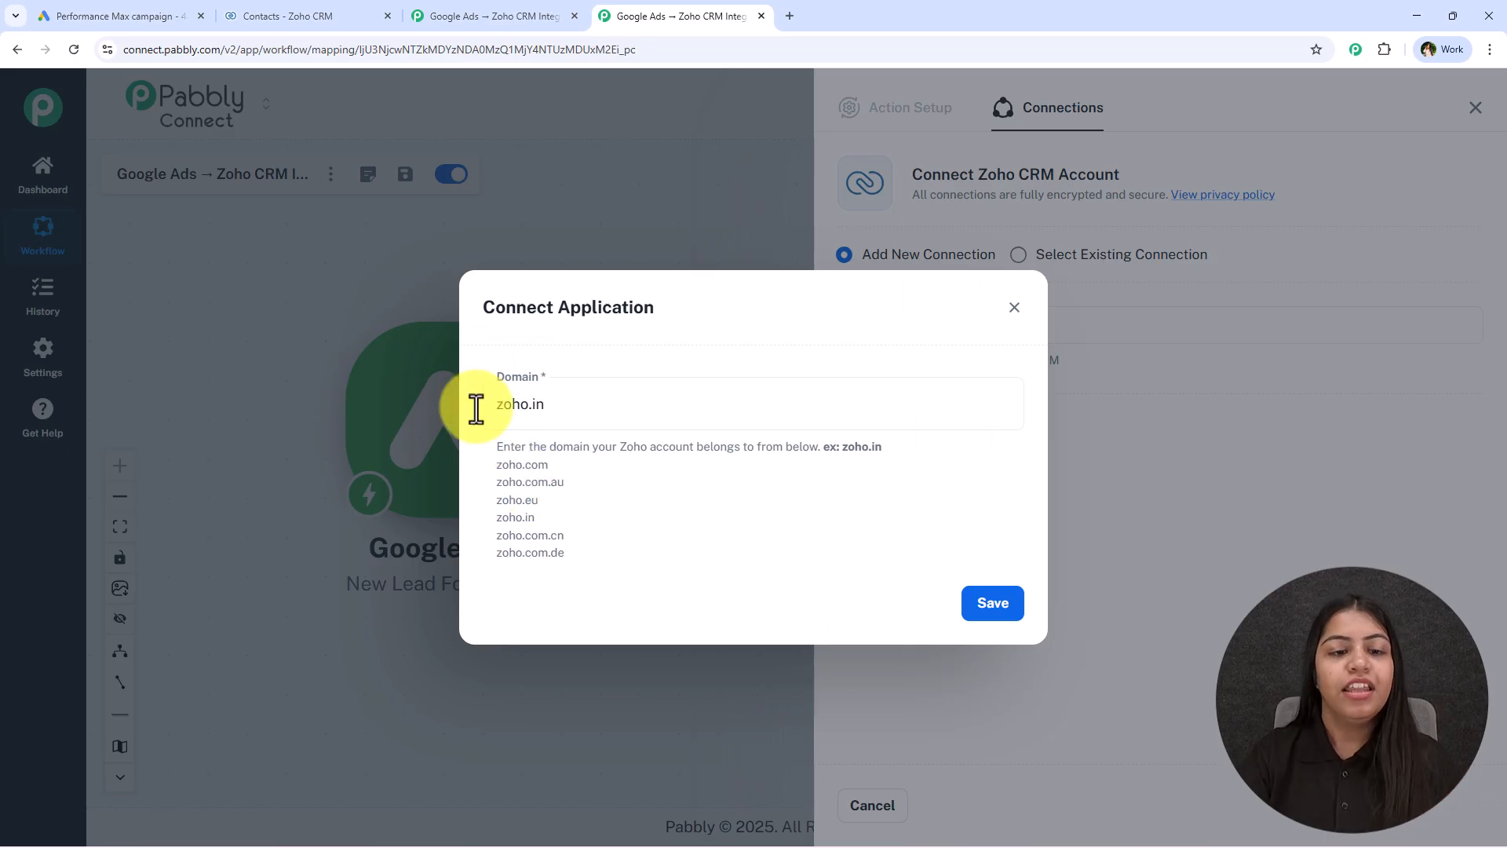
left_click(1007, 624)
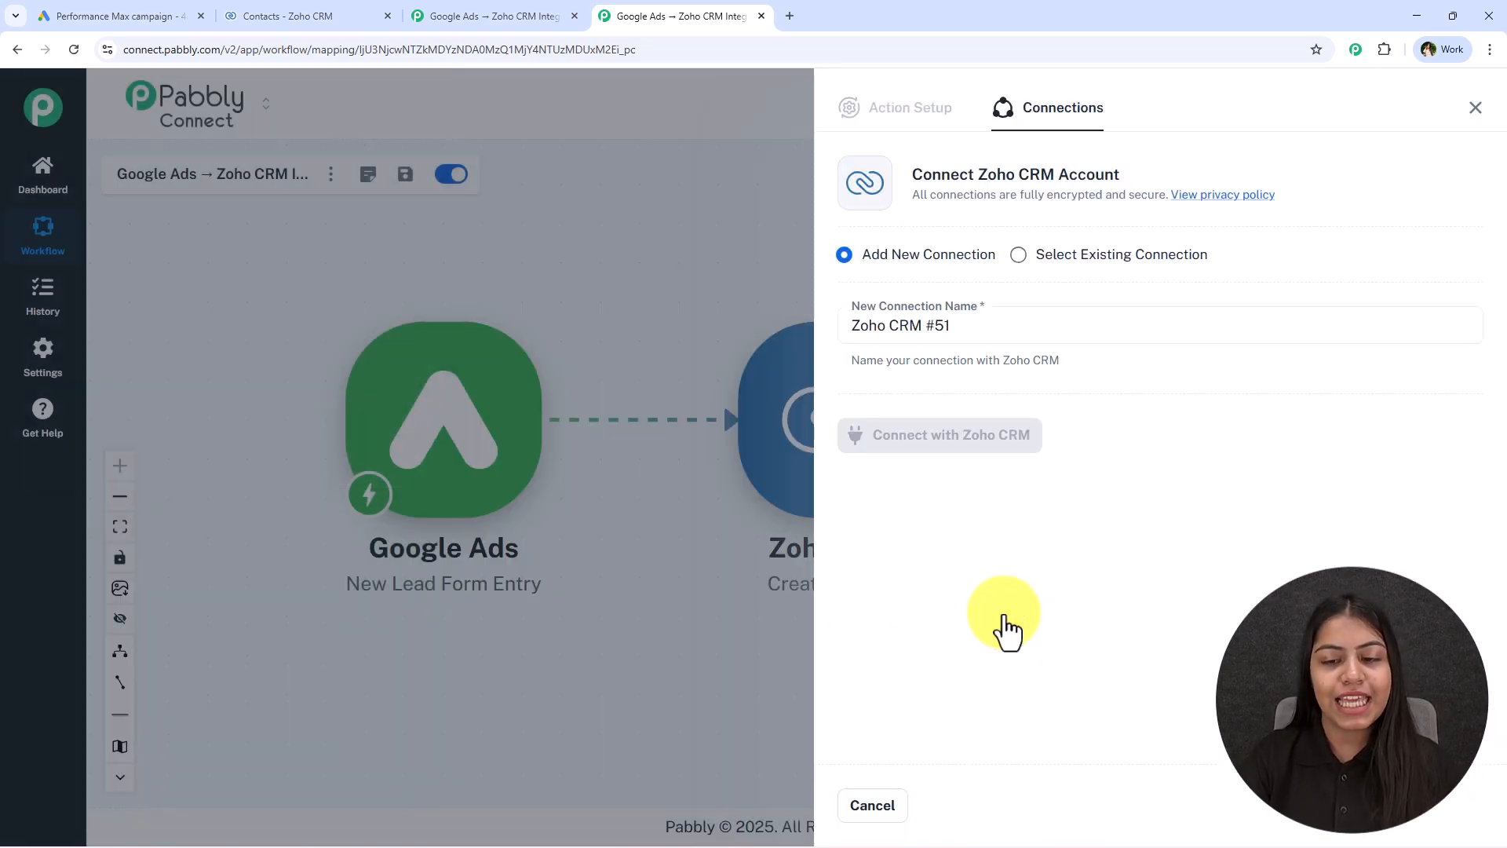
Allow Pabbly Connect to access the listed Zoho account data and accept the authorization request
scroll(346, 399, "down", 3)
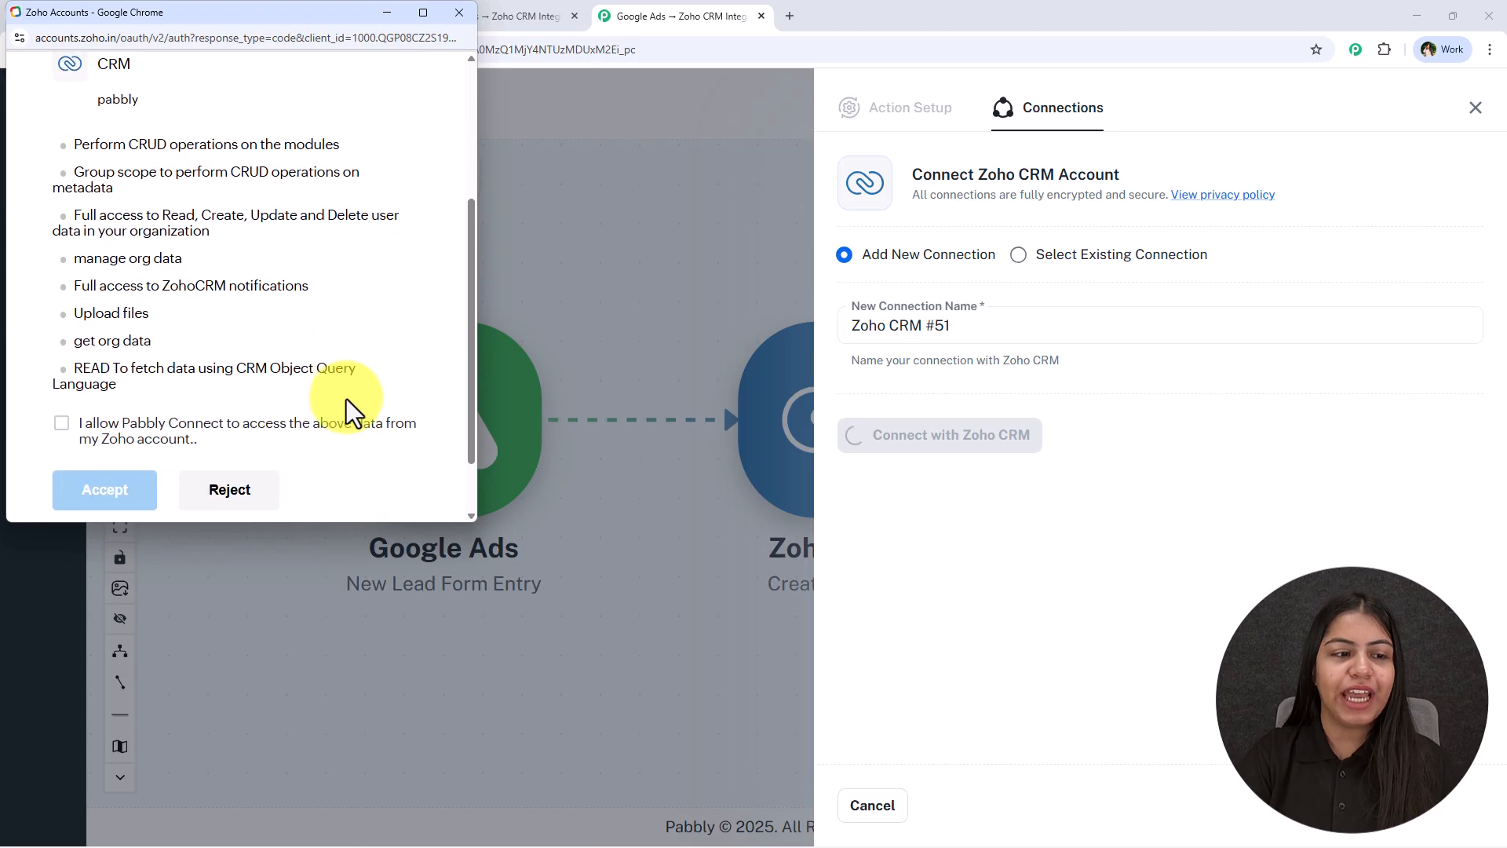
scroll(346, 399, "down", 2)
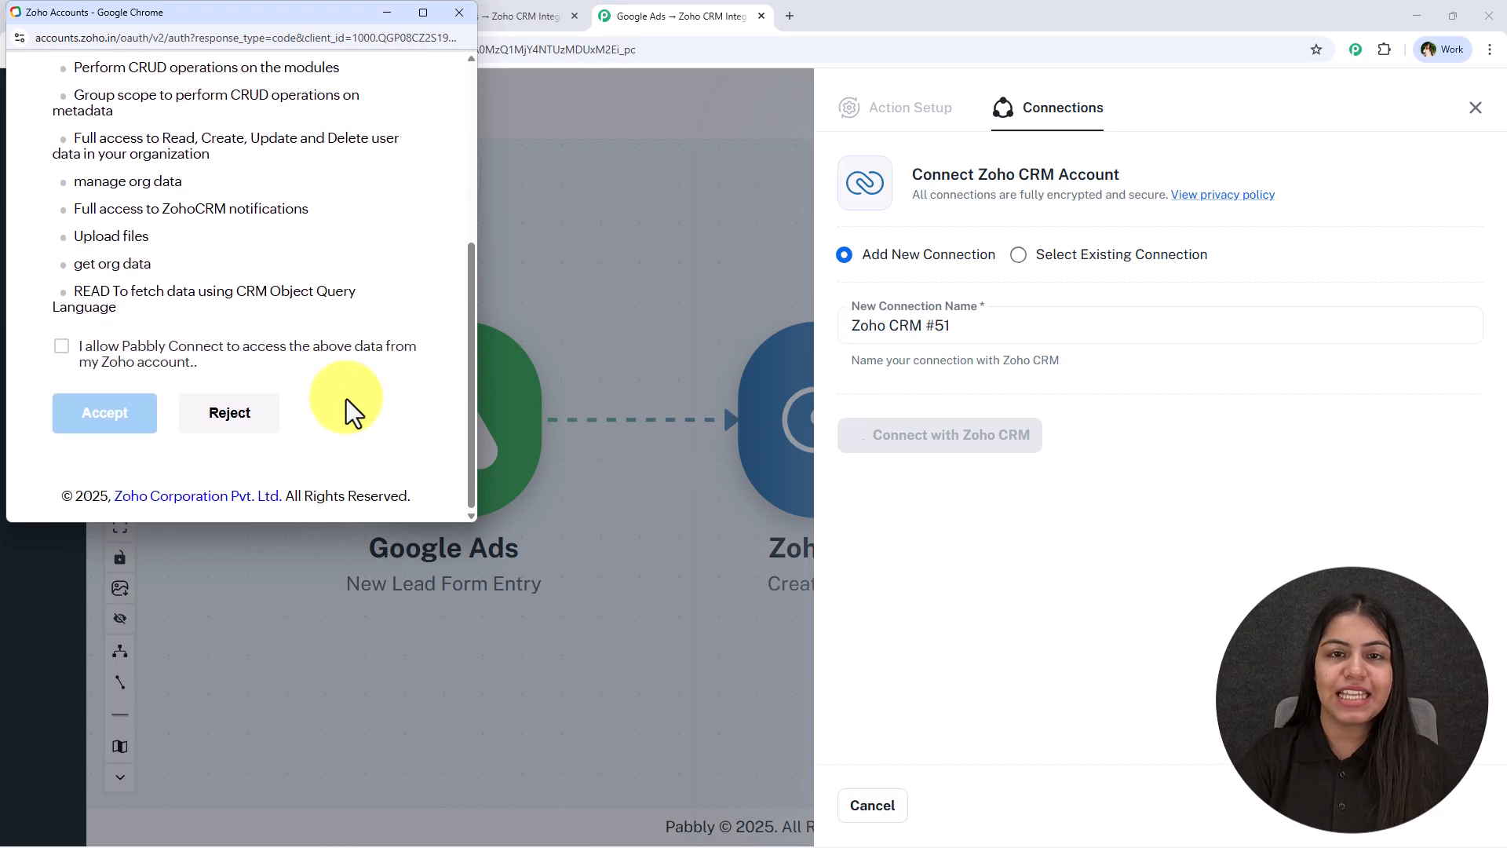
left_click(62, 348)
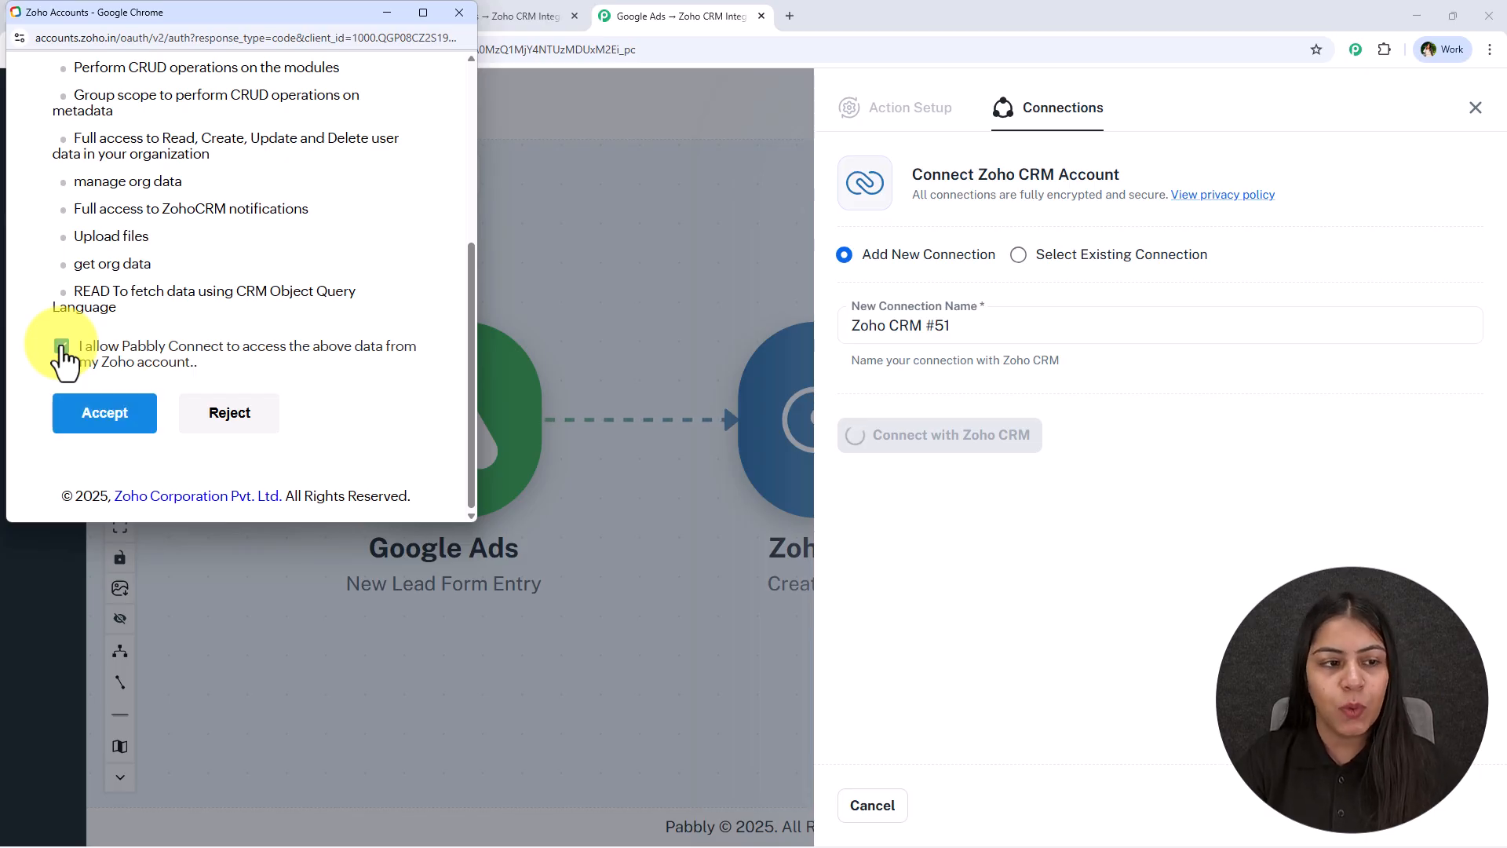
left_click(110, 414)
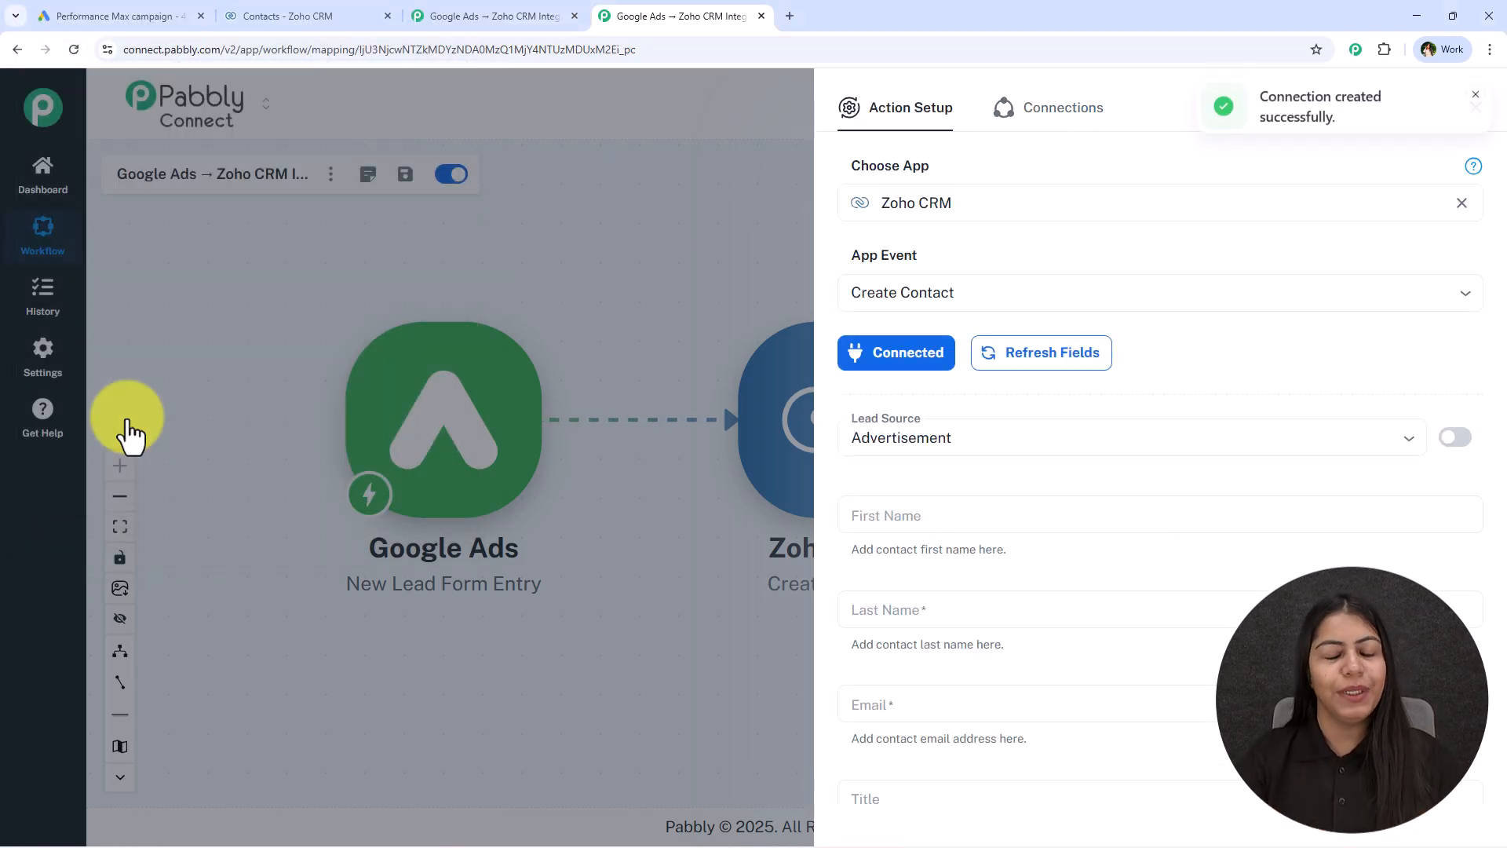
Set the contact's lead source to Google+
scroll(953, 280, "down", 2)
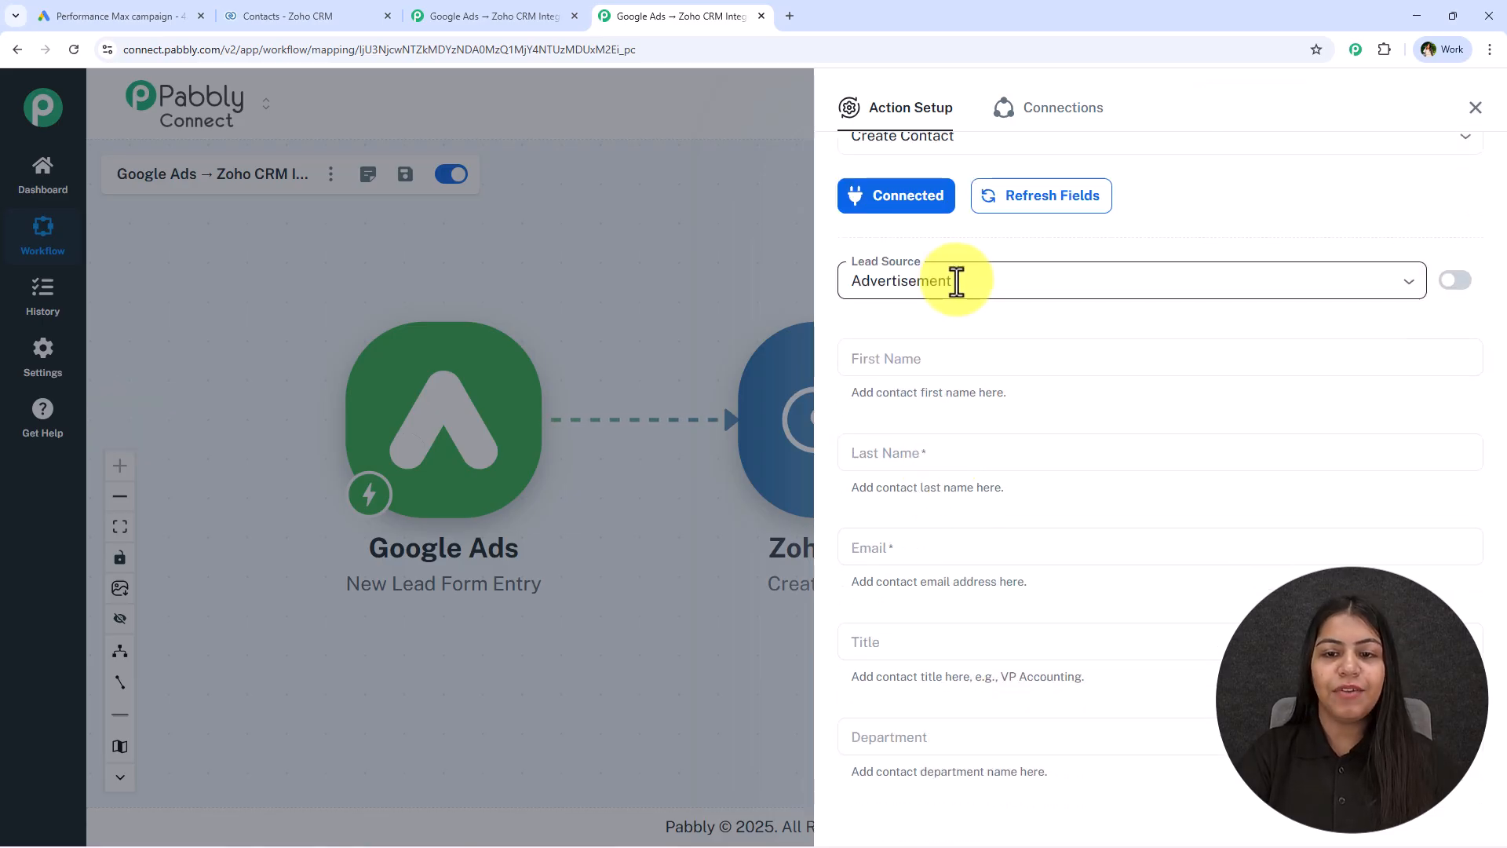
left_click(954, 281)
scroll(955, 502, "down", 2)
scroll(957, 518, "down", 2)
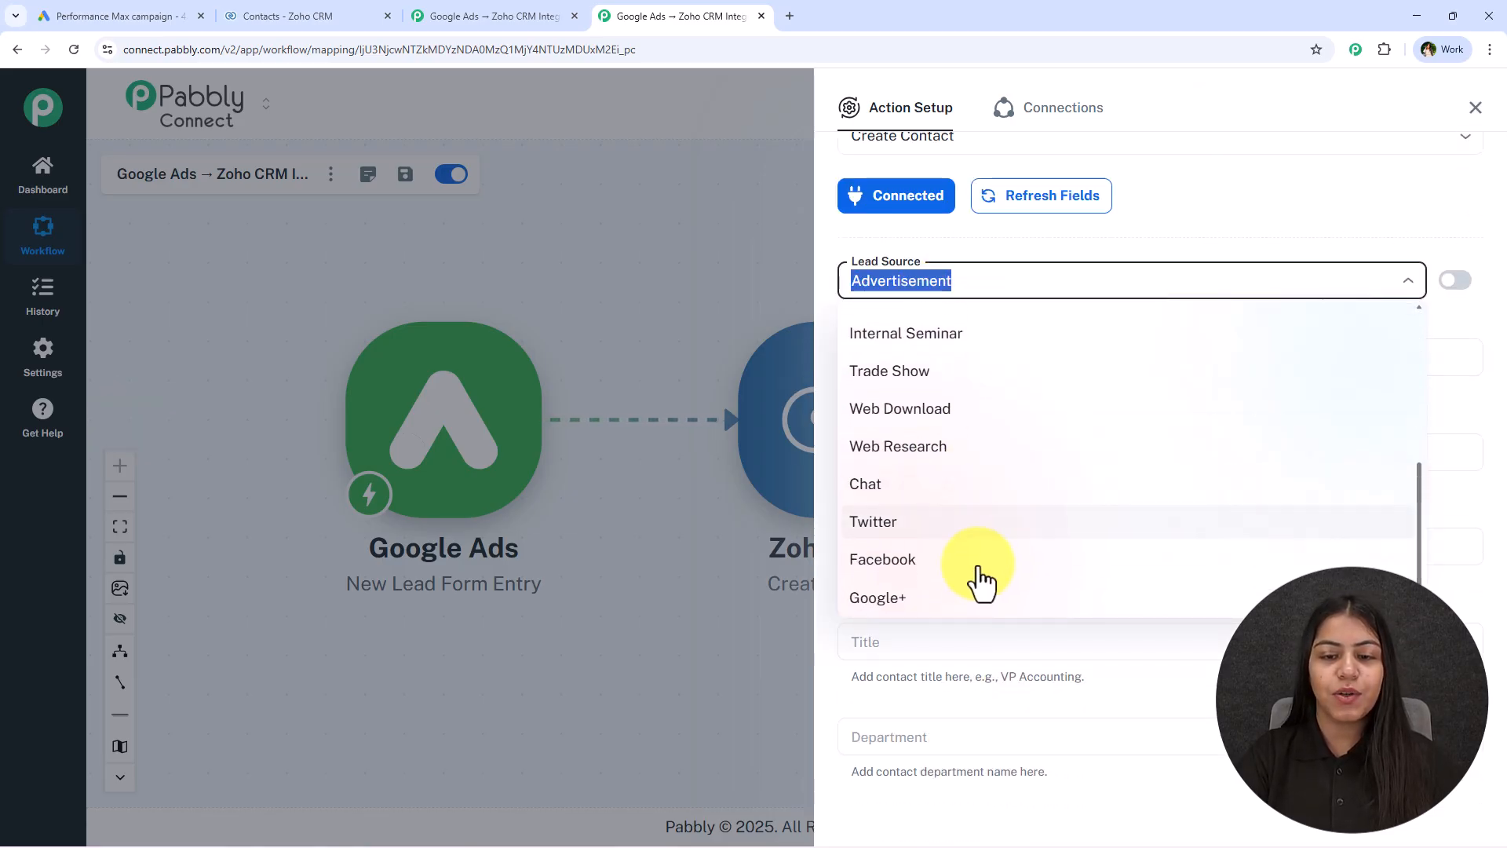
left_click(917, 613)
scroll(939, 309, "down", 2)
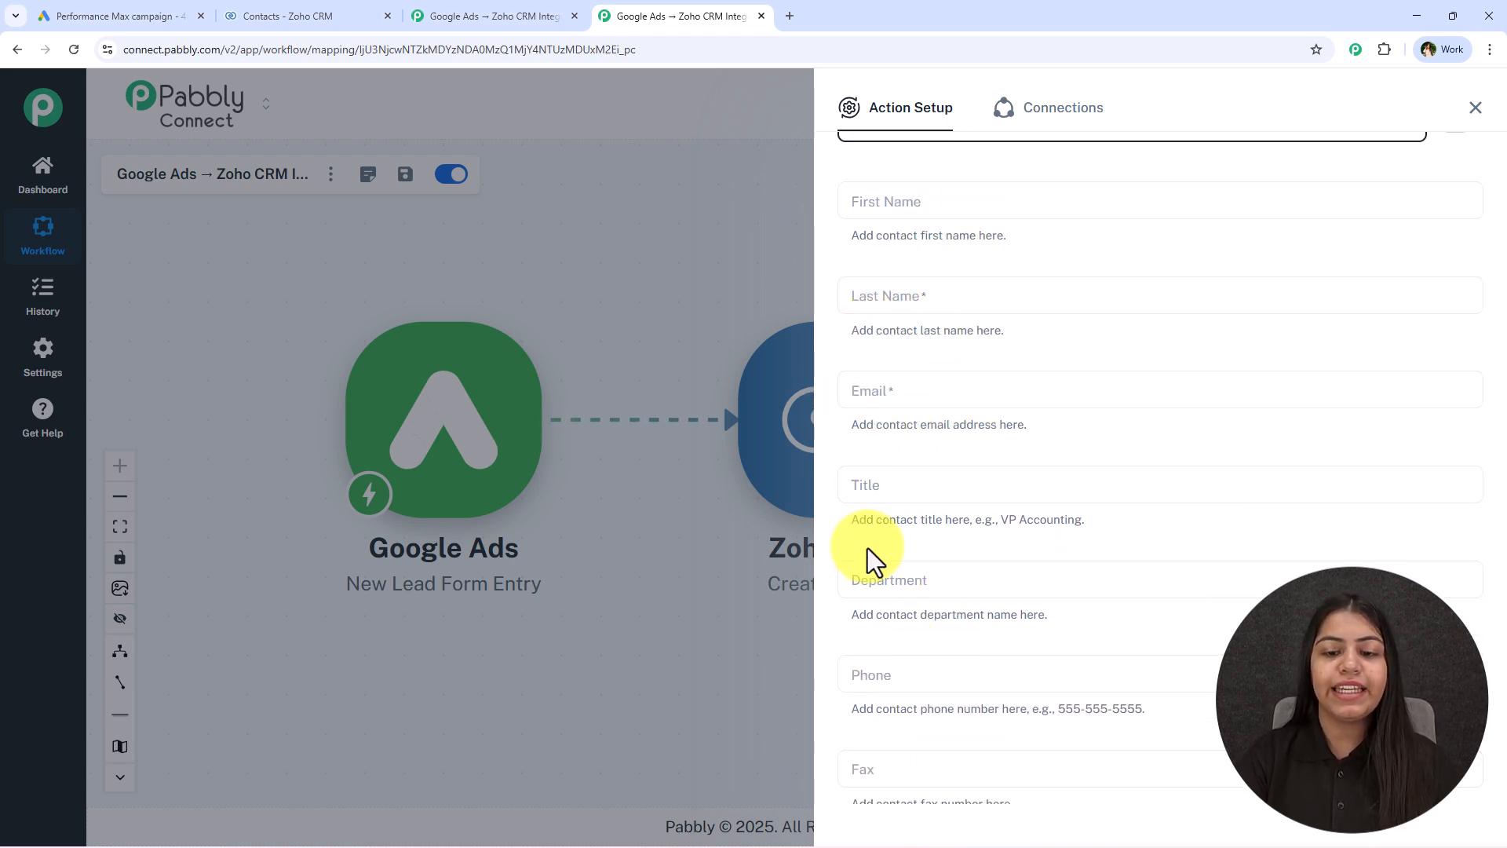
Map the contact's first name to user_column_data 0 string_value from the Google Ads lead form entry
left_click(906, 201)
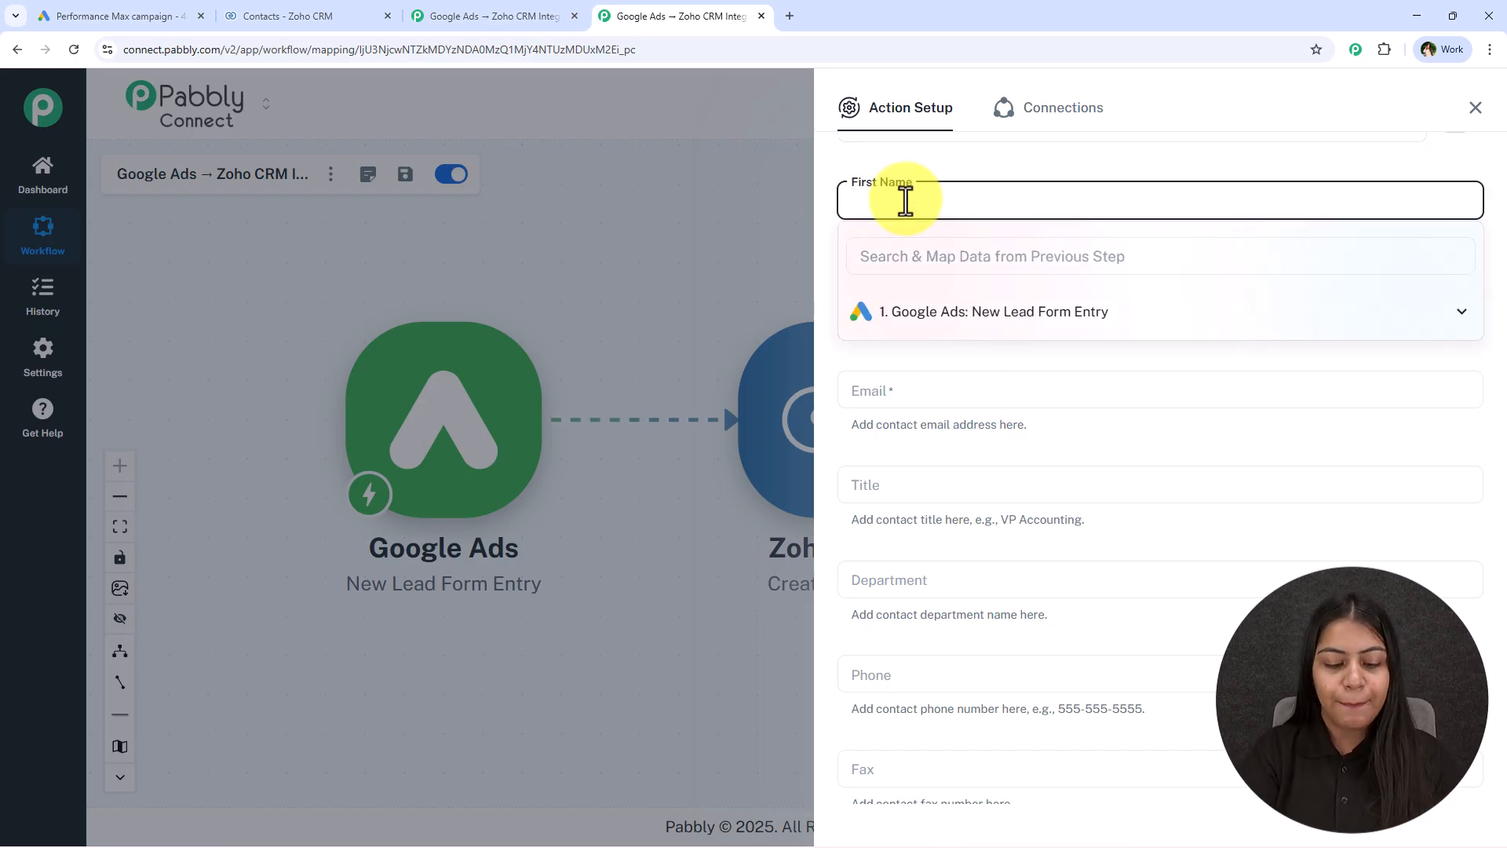
key("ctrl+a")
key("BackSpace")
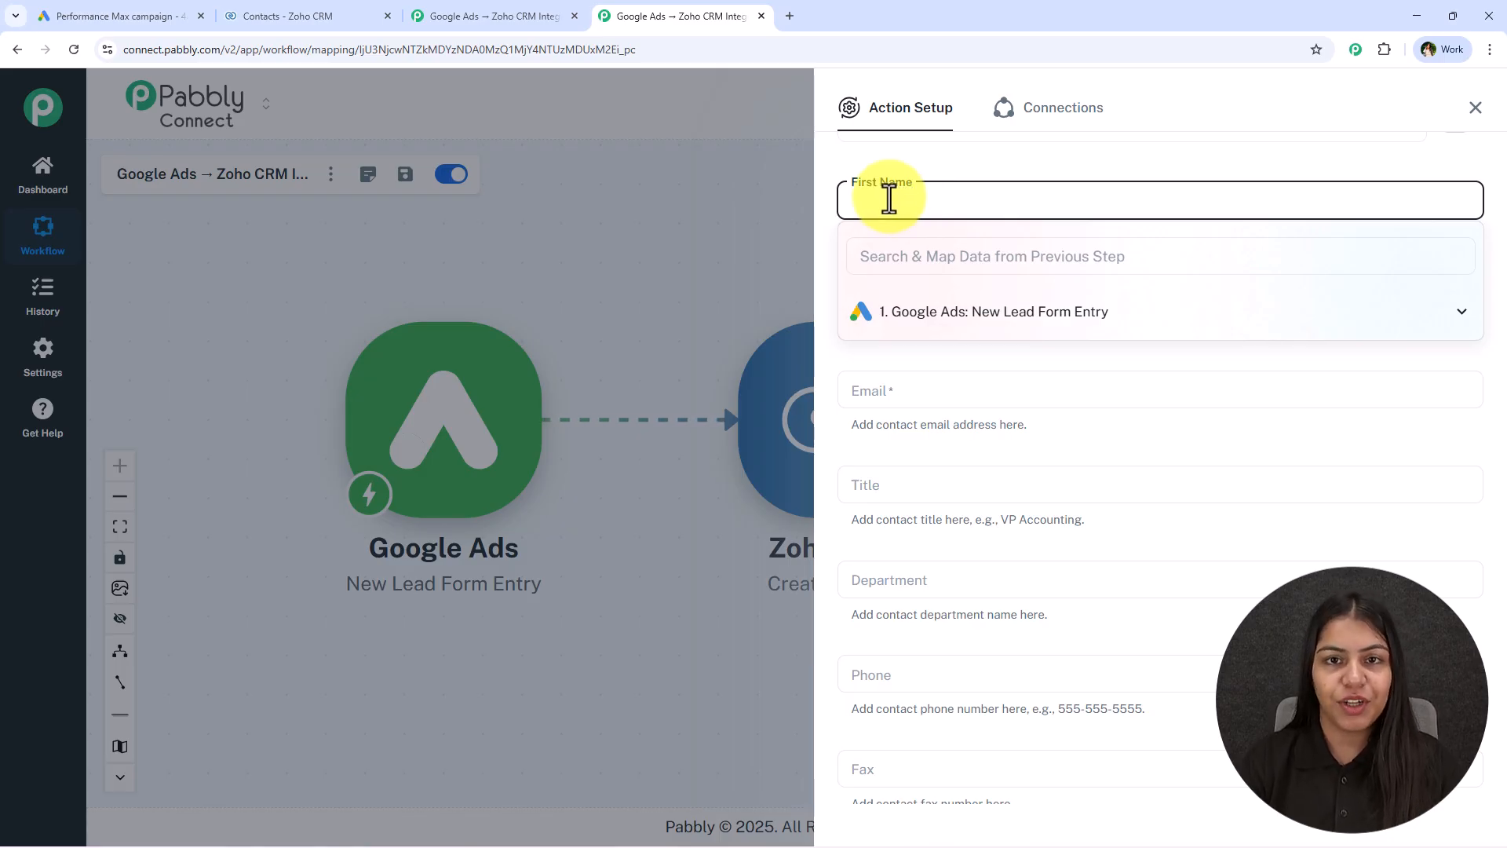
left_click(1098, 321)
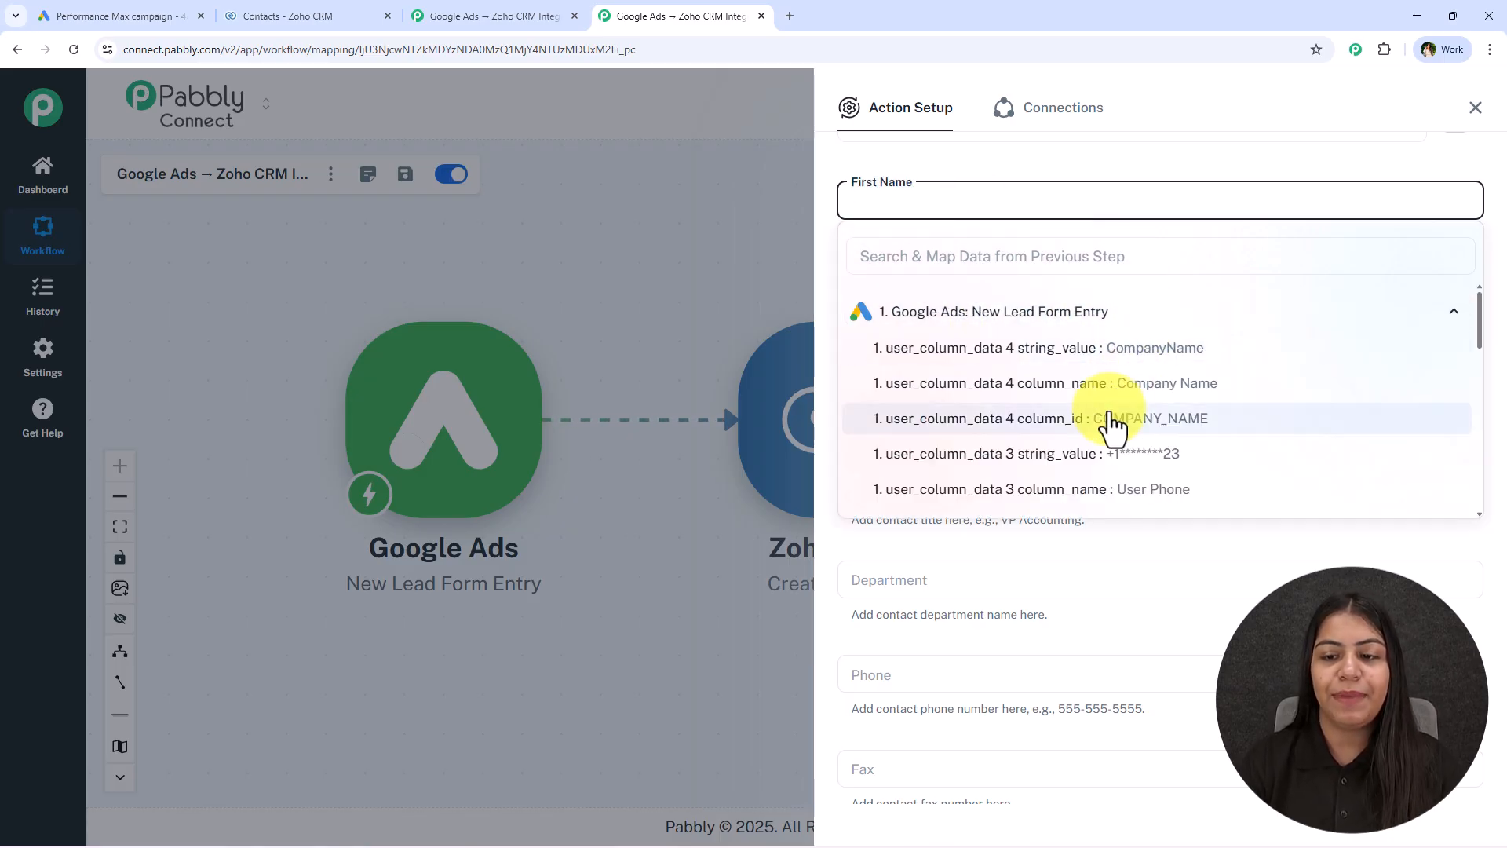
scroll(1110, 427, "down", 6)
left_click(1128, 305)
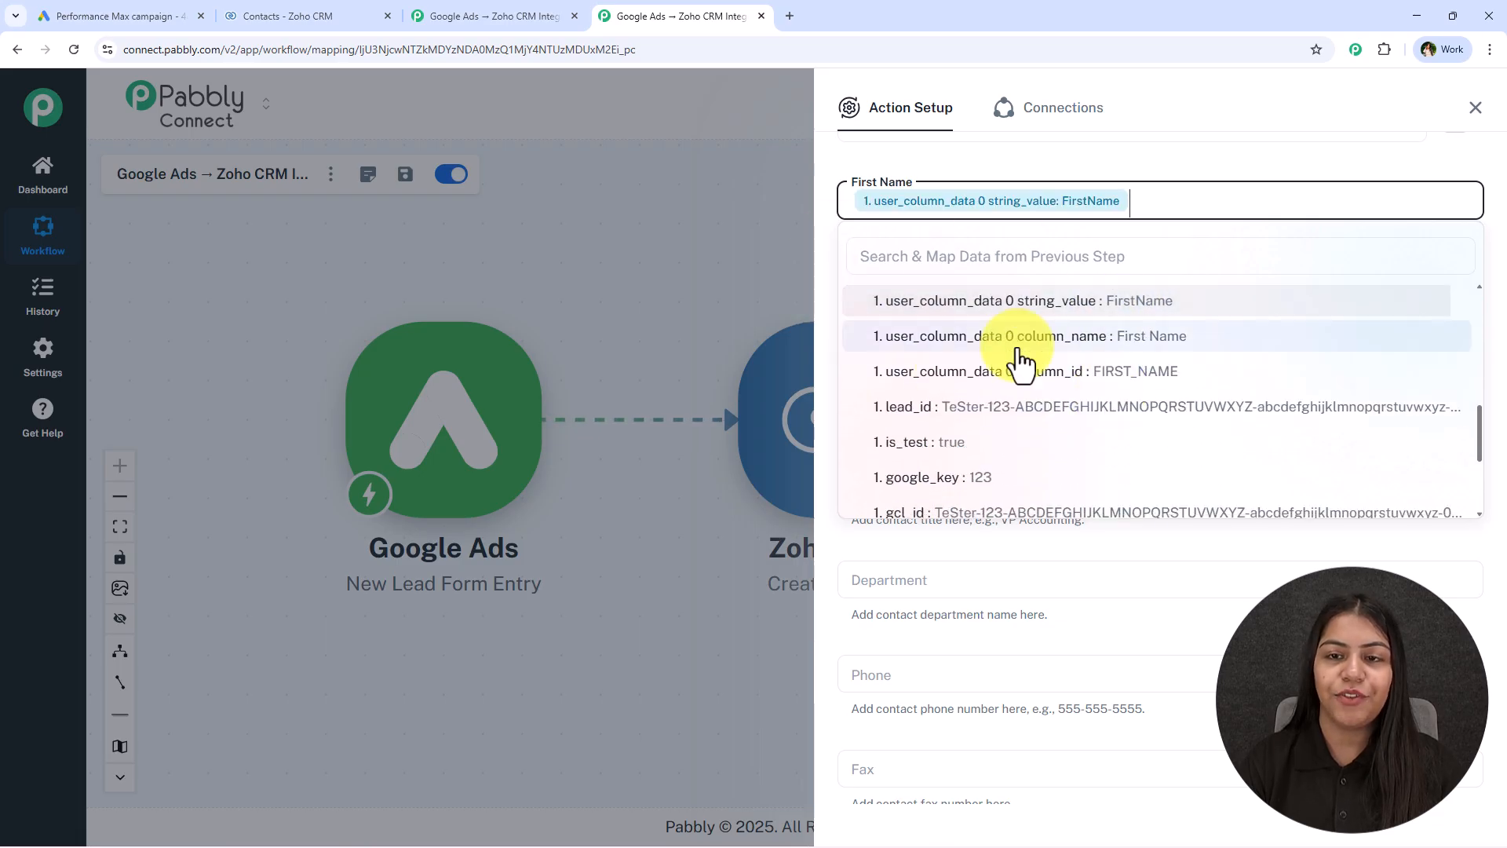
Map the contact's last name to user_column_data 1 string_value from the Google Ads lead form entry
left_click(996, 294)
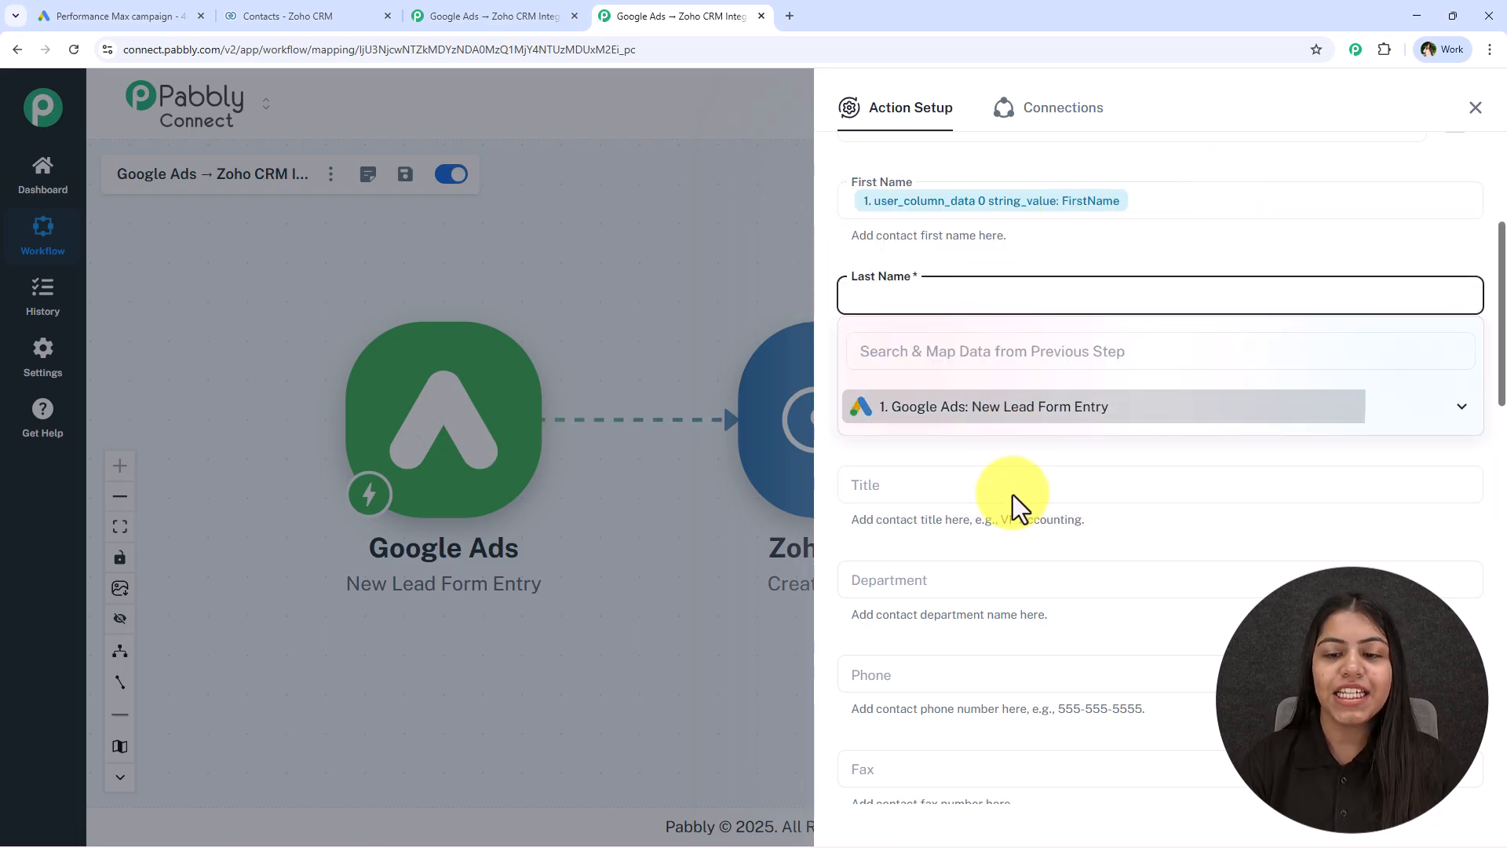
left_click(1012, 406)
scroll(1005, 539, "down", 5)
left_click(1052, 525)
left_click(1174, 237)
Find the lead's email by searching the previous step's data for "@" and map user_column_data 2 string_value to Email
scroll(996, 295, "down", 2)
left_click(942, 235)
left_click(917, 288)
type("@")
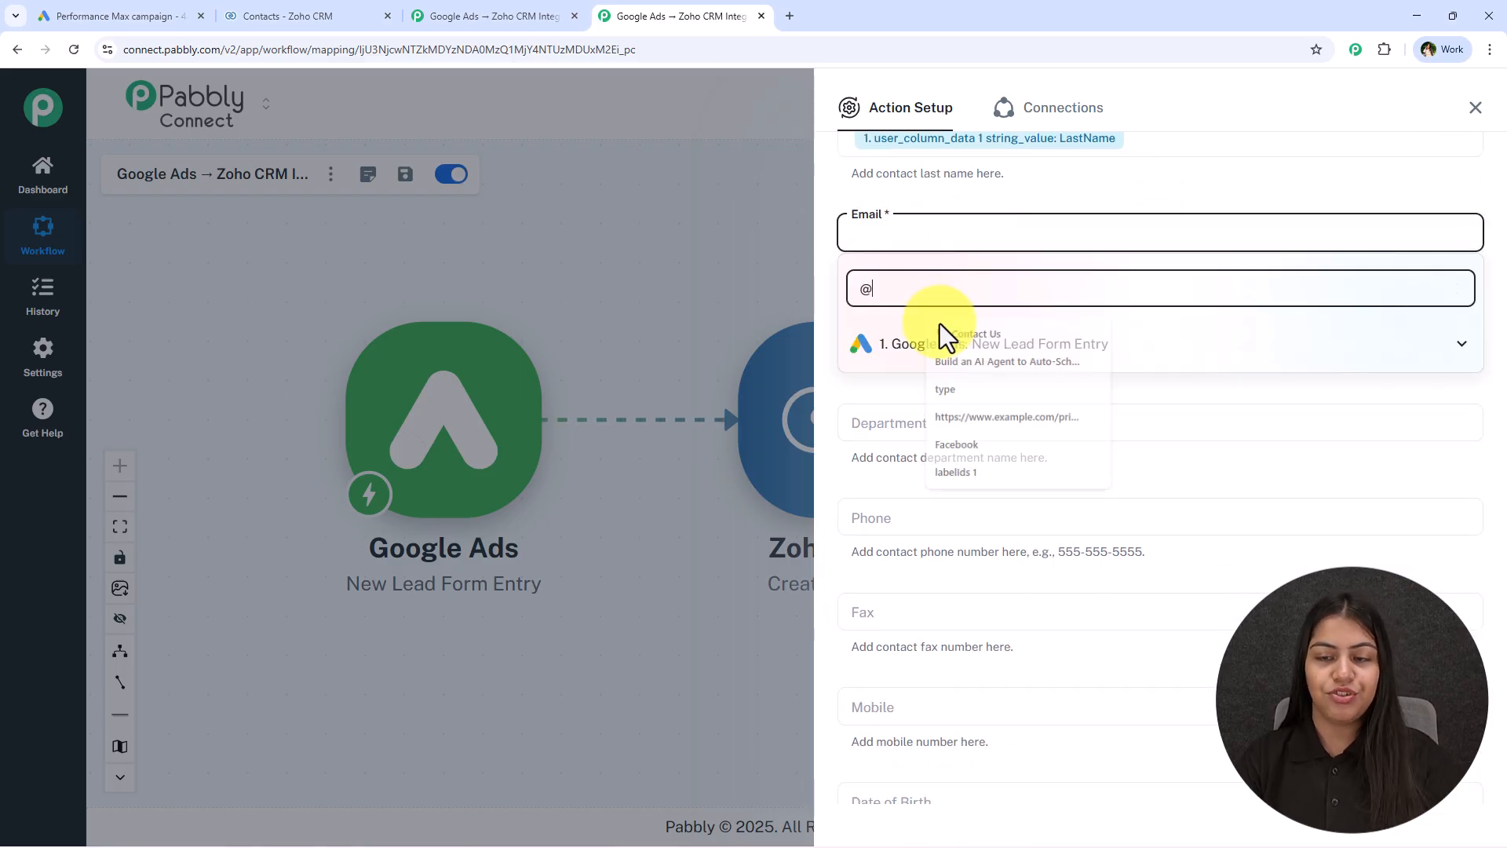
left_click(1060, 388)
left_click(1106, 322)
Check the mapped lead source, name and email, and map the contact's phone to user_column_data 3 string_value
scroll(1108, 334, "up", 3)
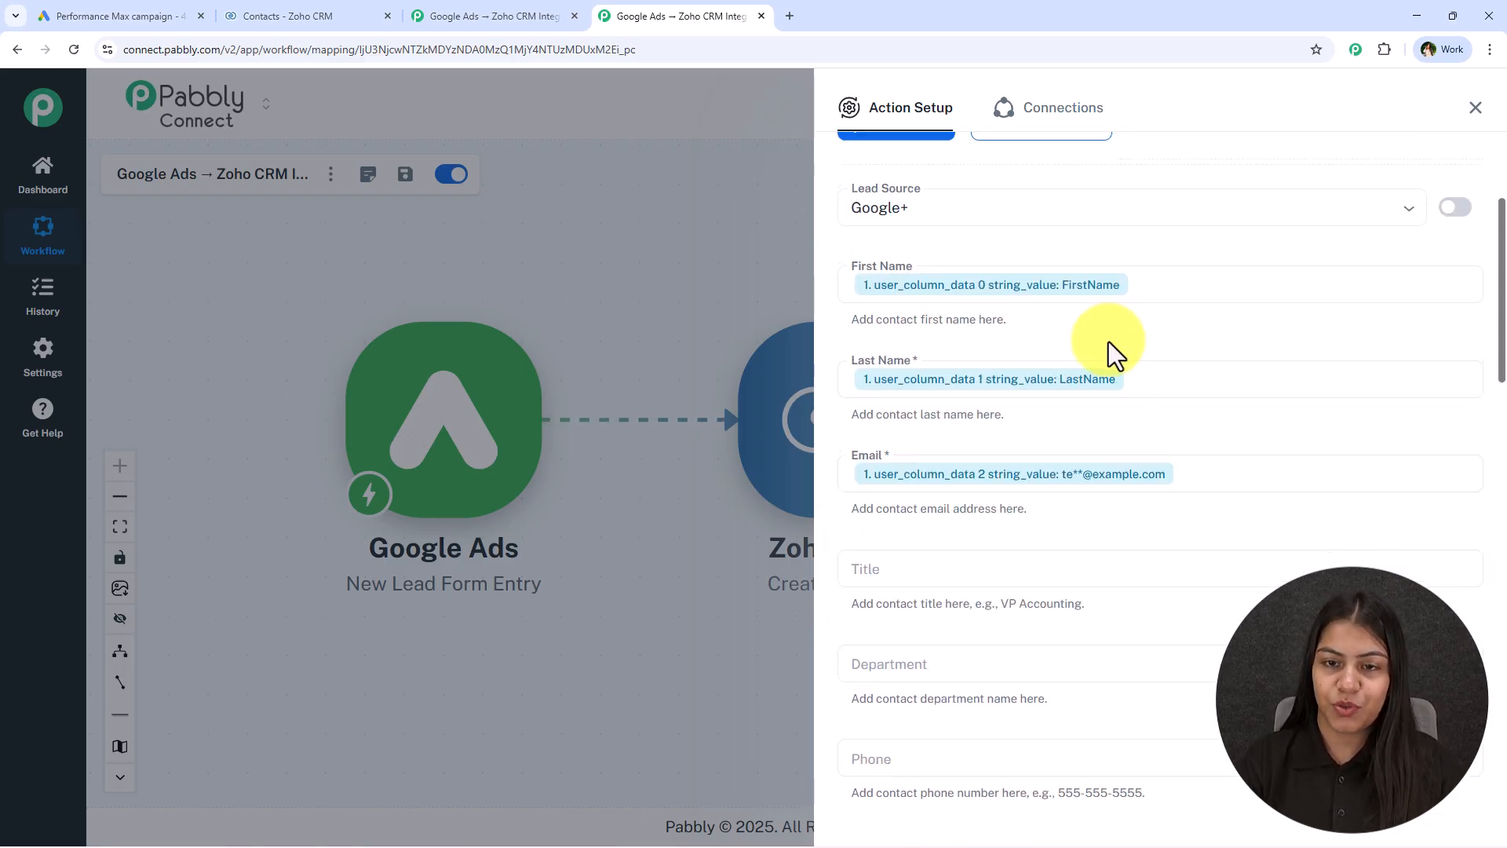
scroll(1109, 335, "up", 1)
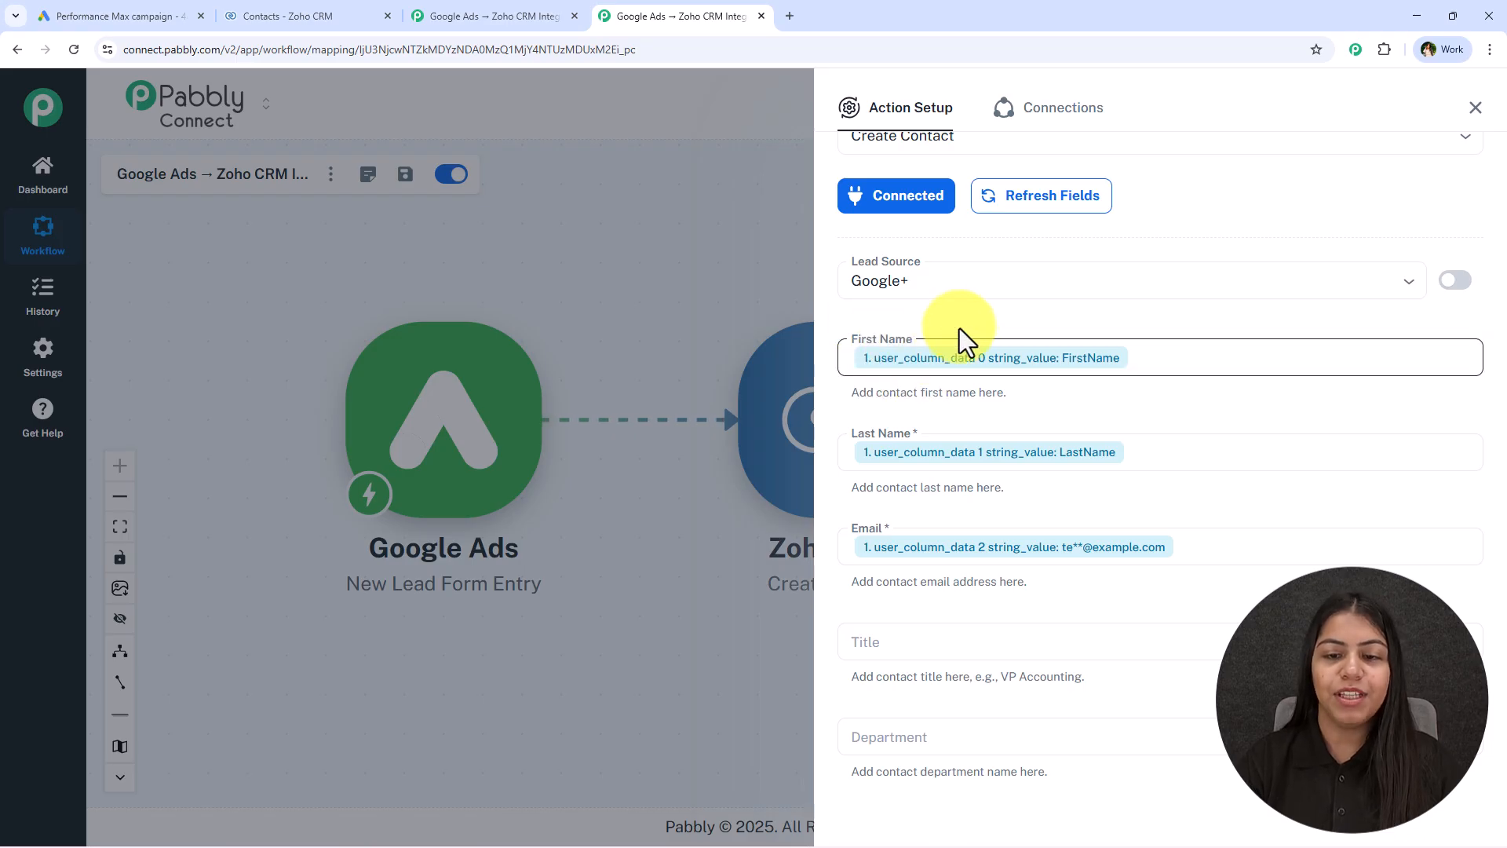
scroll(1086, 567, "down", 4)
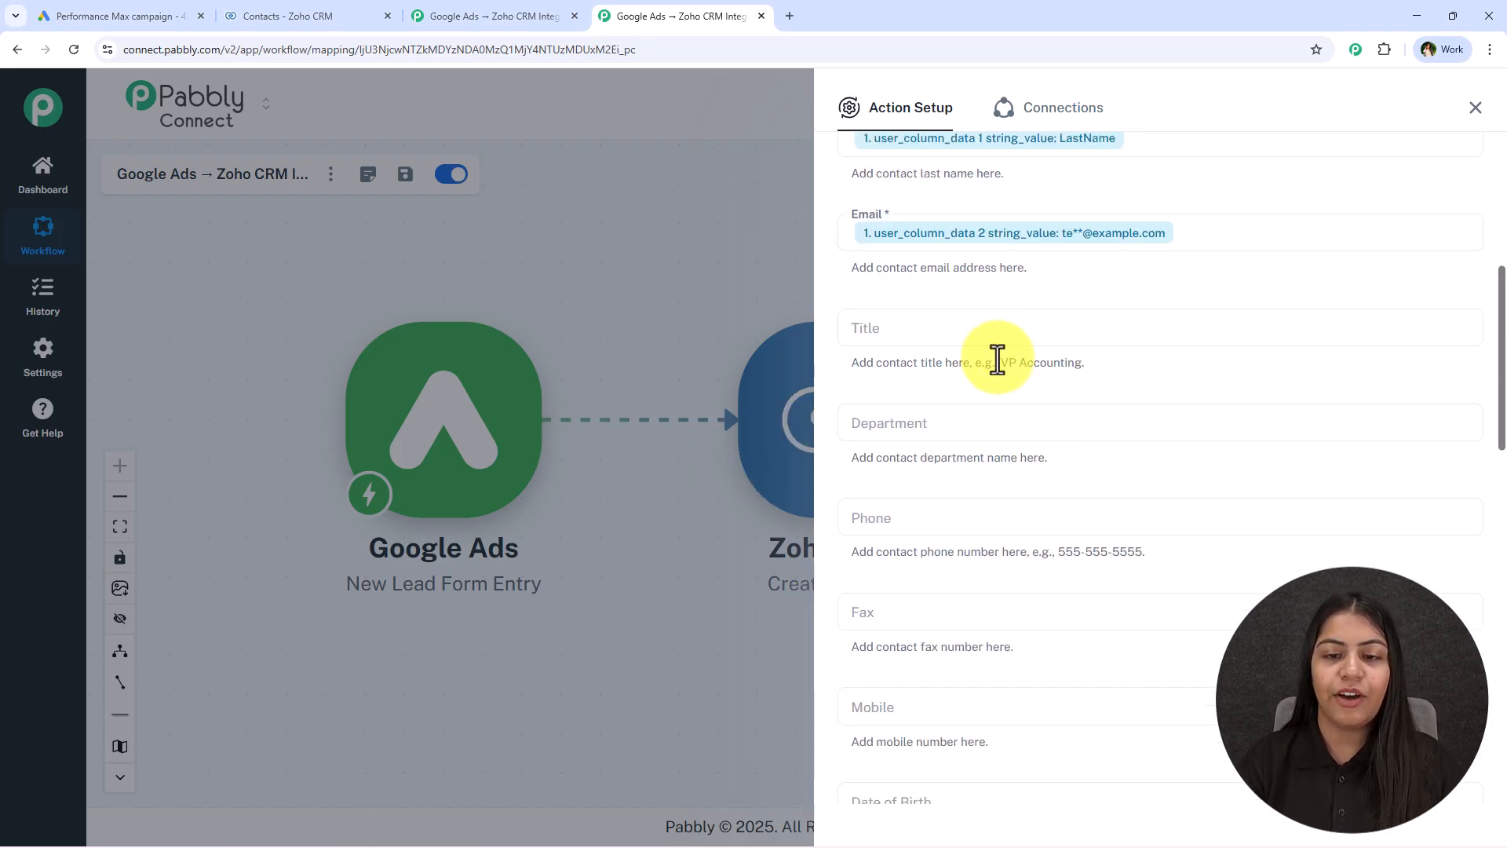
scroll(957, 439, "down", 2)
left_click(952, 365)
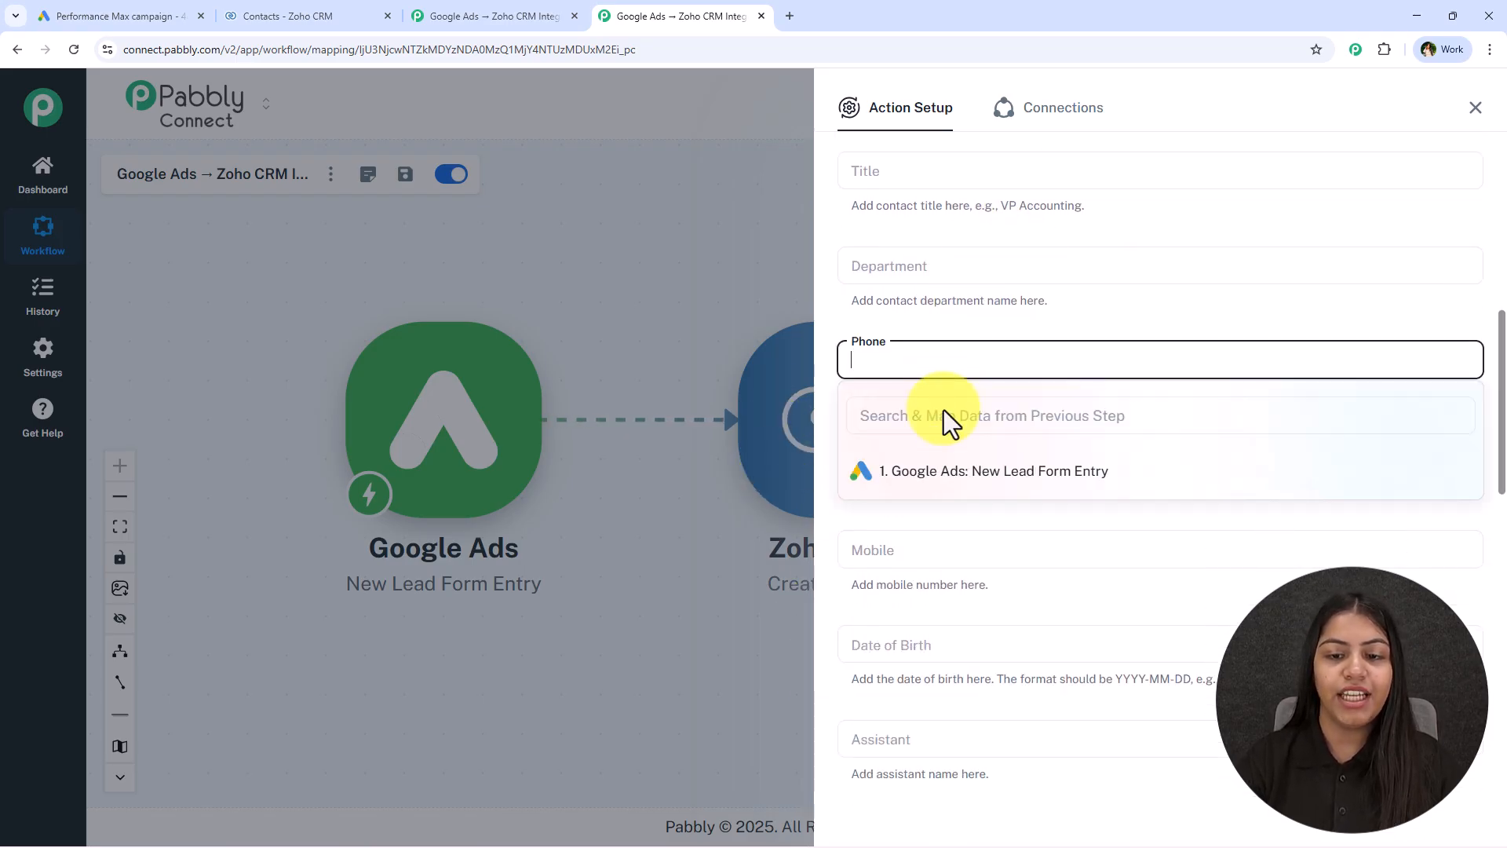
left_click(971, 470)
left_click(1099, 616)
left_click(1138, 294)
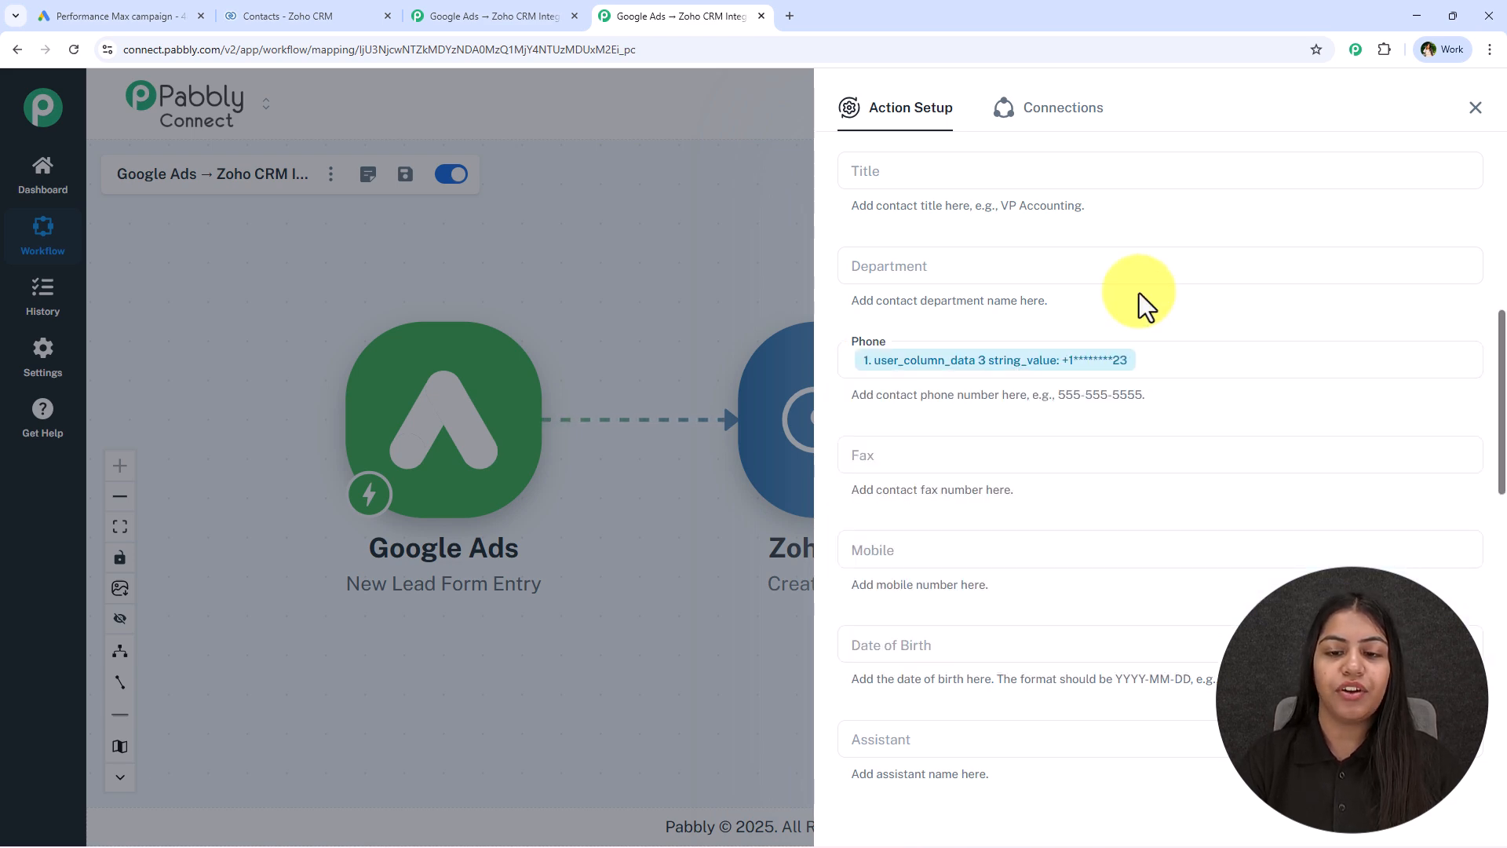
Leave the remaining contact fields empty, save the Create Contact action and send a test request
scroll(1057, 490, "down", 10)
scroll(1056, 490, "up", 4)
scroll(1054, 499, "down", 8)
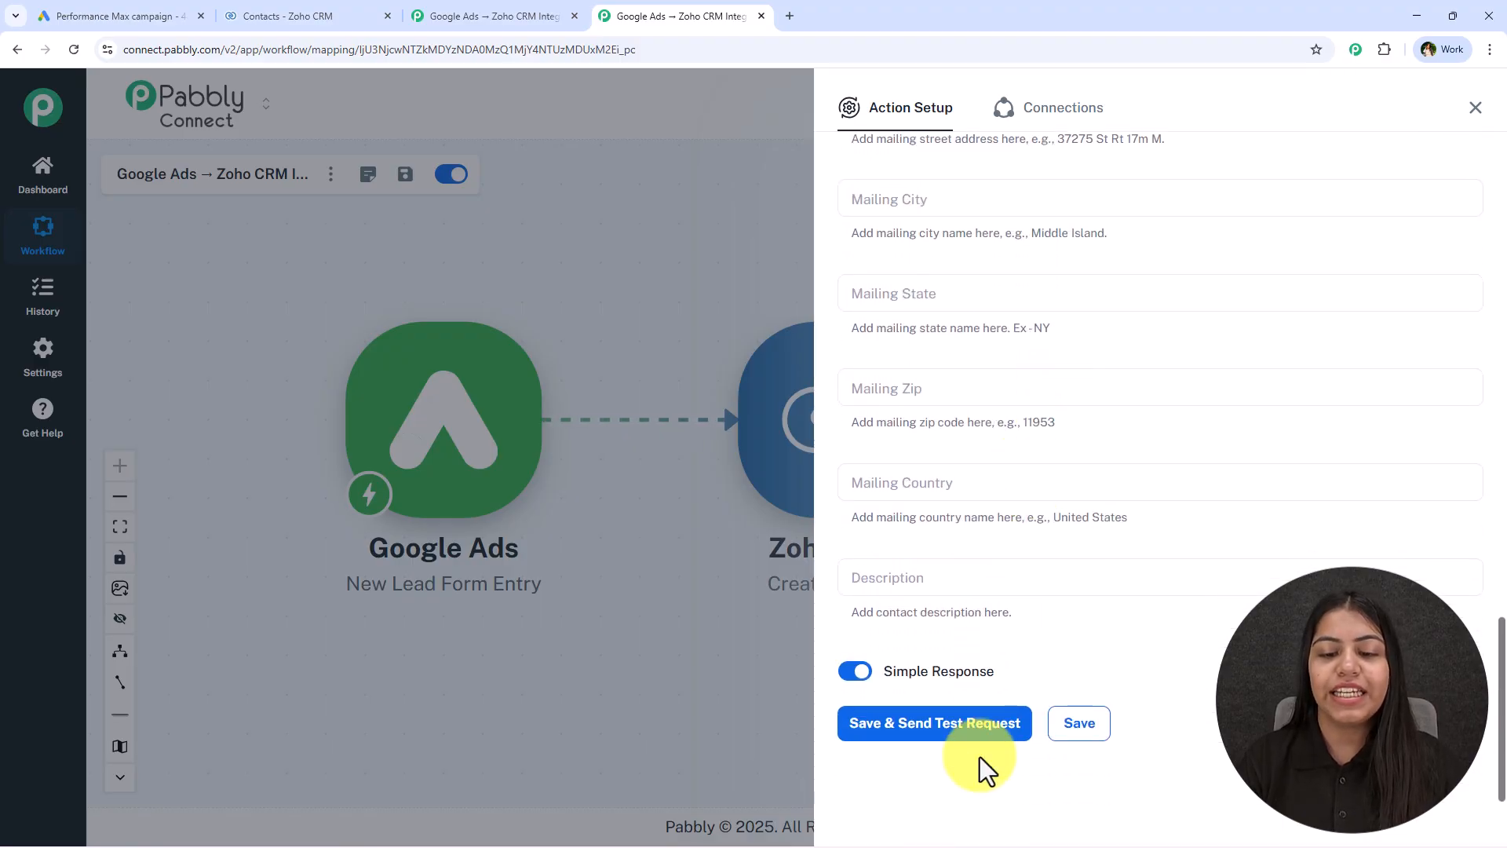
left_click(983, 734)
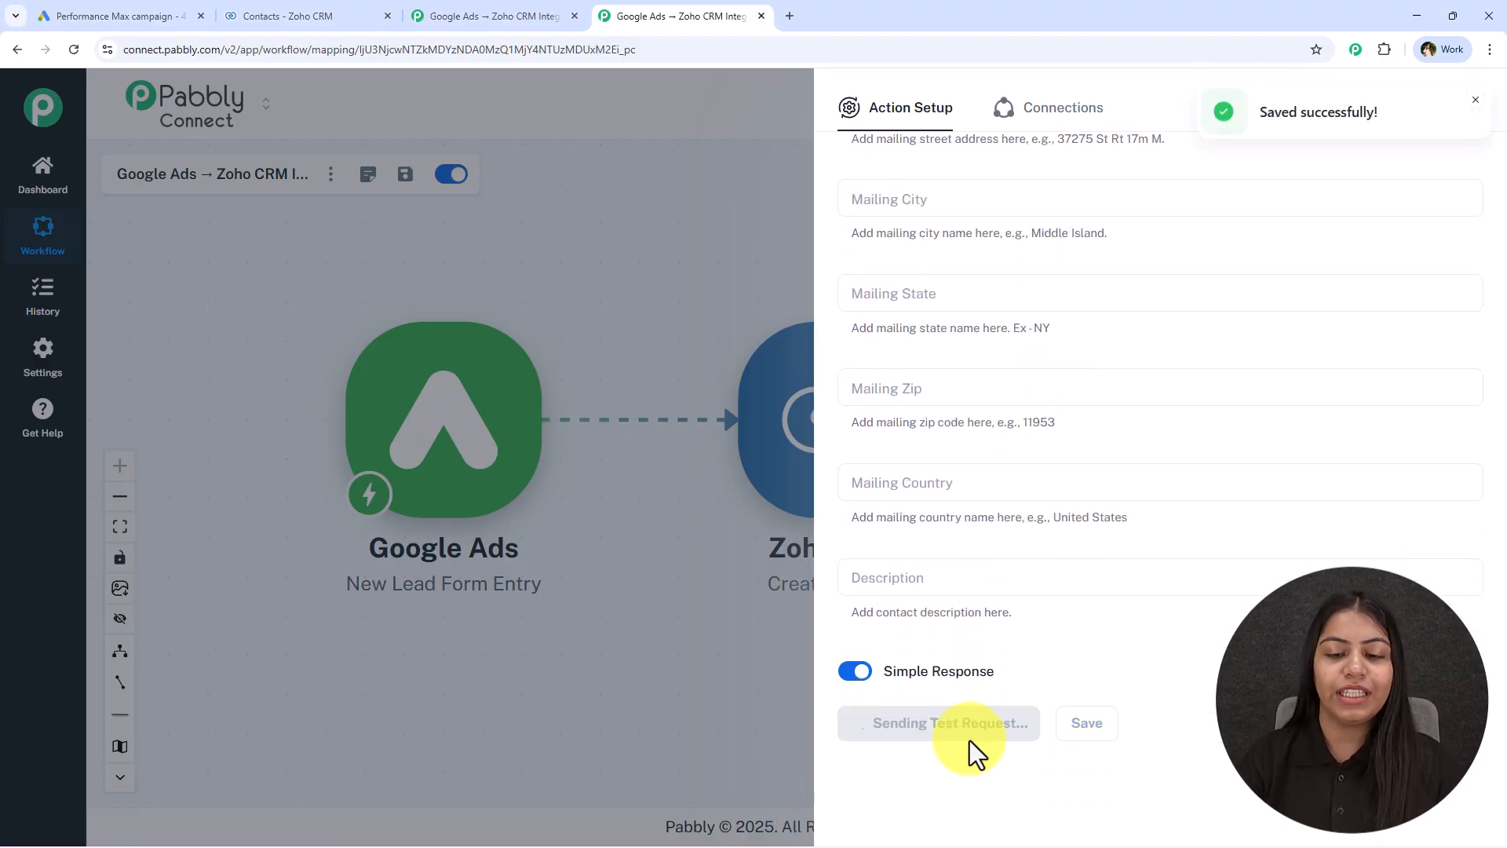
Review the response received for the Create Contact test and switch to the contacts list in Zoho CRM
scroll(1009, 696, "down", 3)
scroll(1263, 549, "up", 2)
scroll(1194, 666, "down", 5)
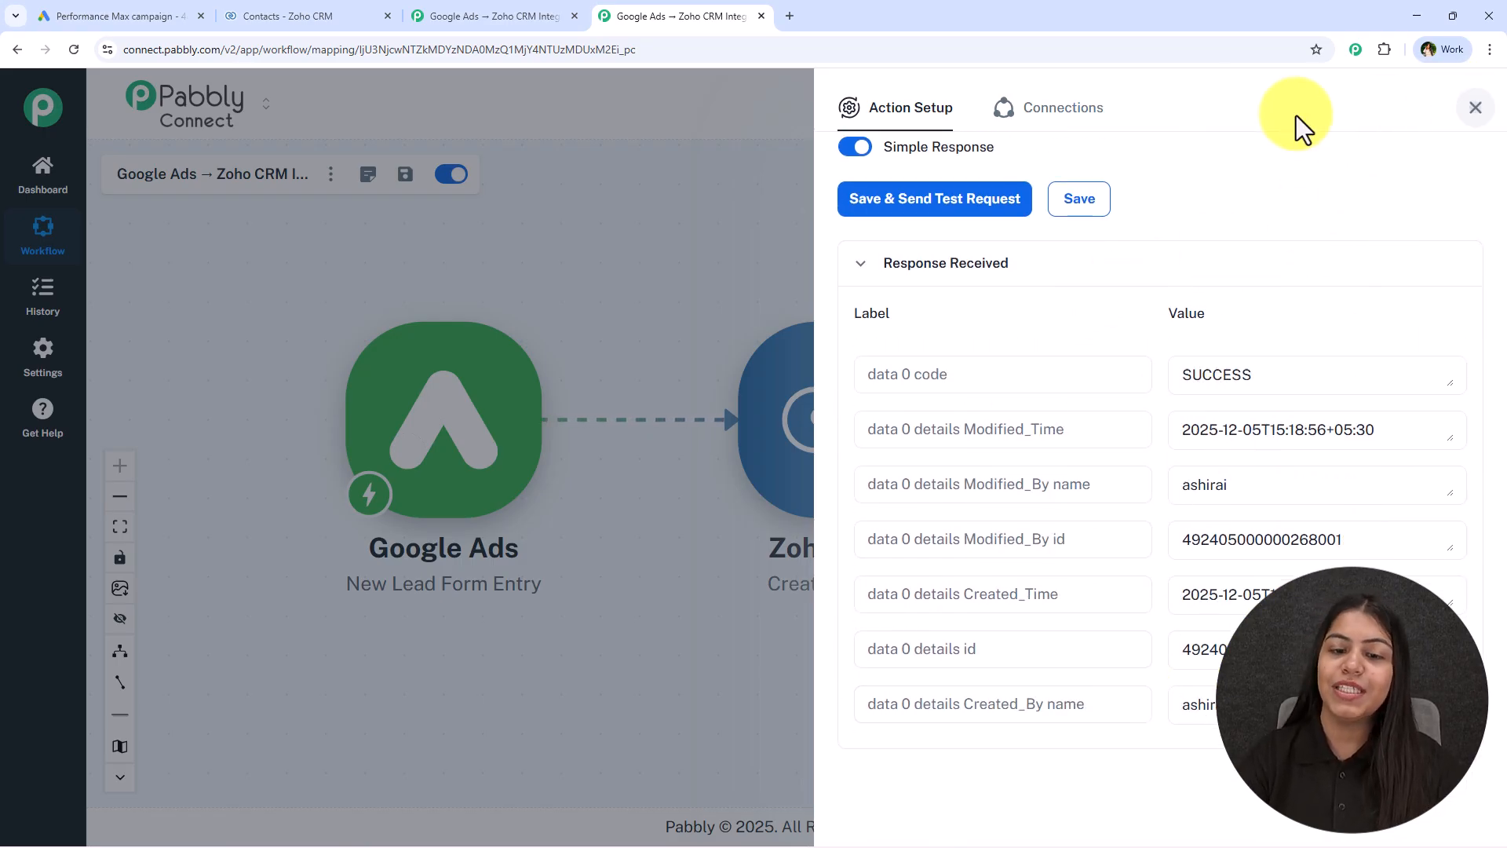
left_click(1474, 106)
left_click(269, 11)
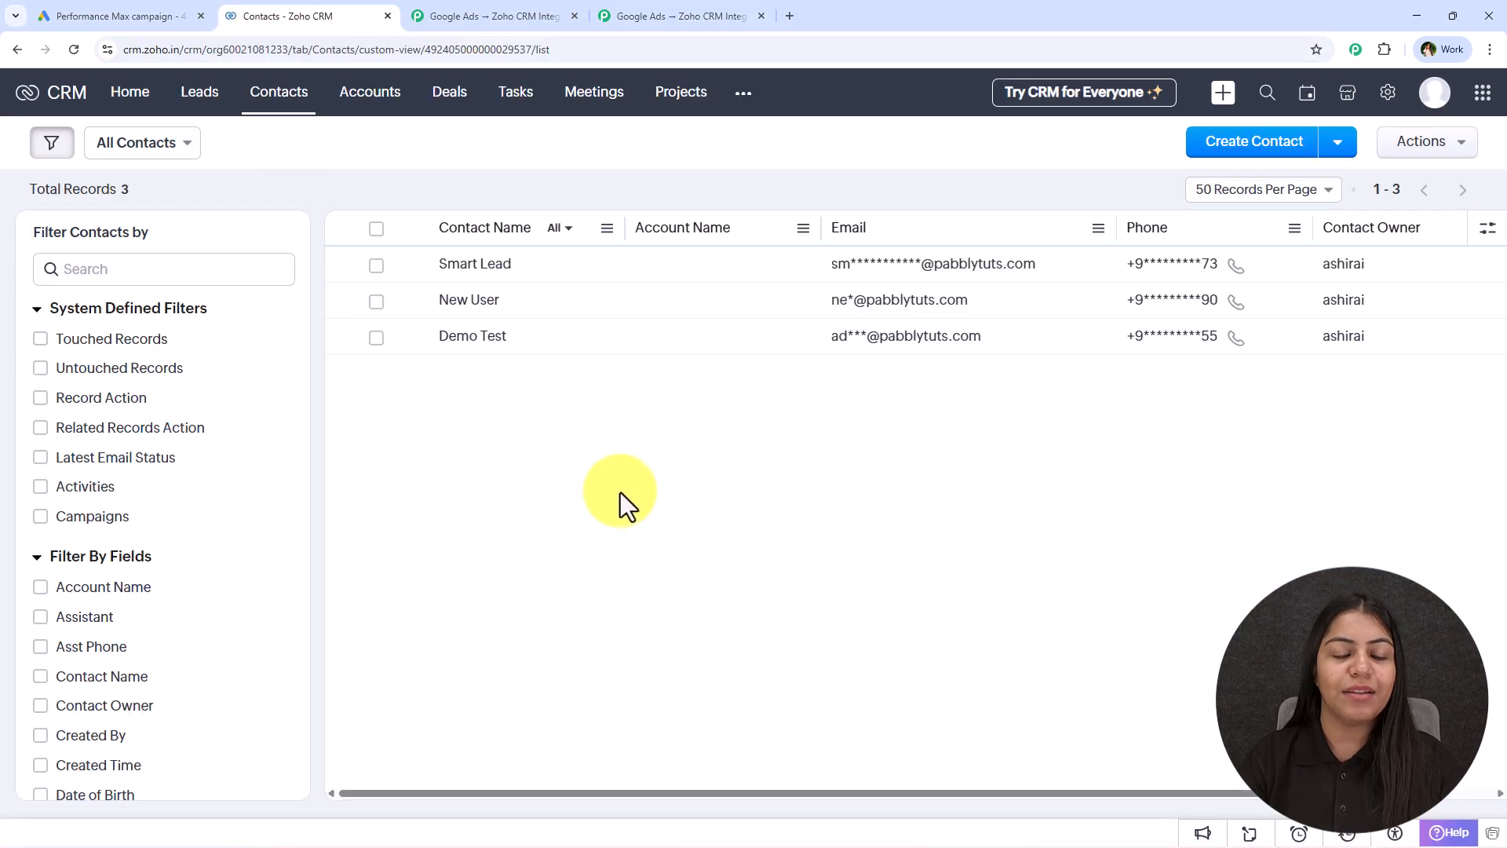
Refresh the Zoho CRM contacts list to check for the contact created by the test request
left_click(76, 47)
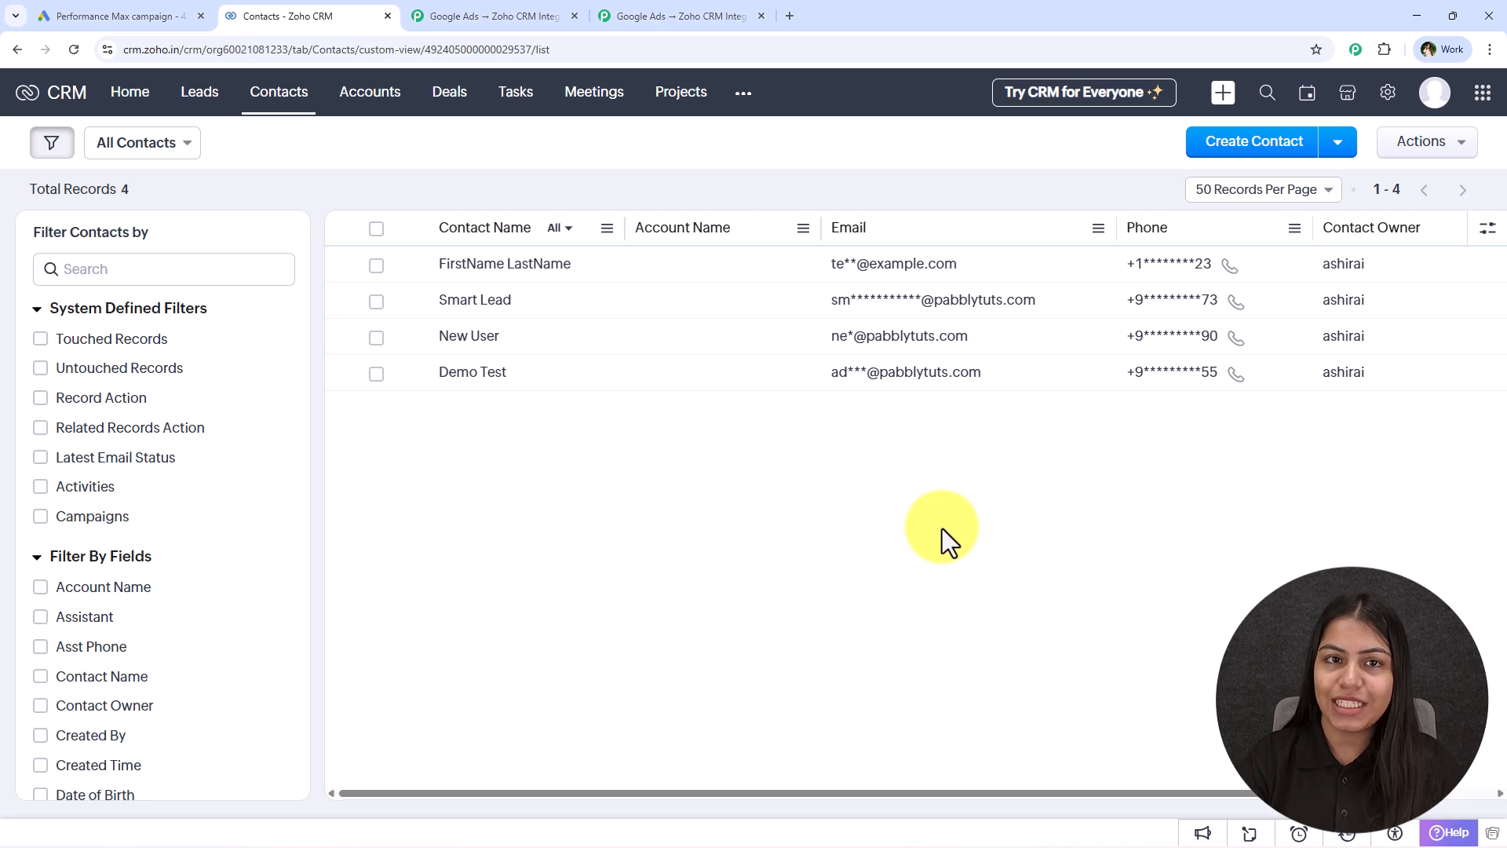
Switch to the Pabbly Connect workflow and move the Google Ads trigger node higher and farther away from the Zoho CRM node
left_click(647, 9)
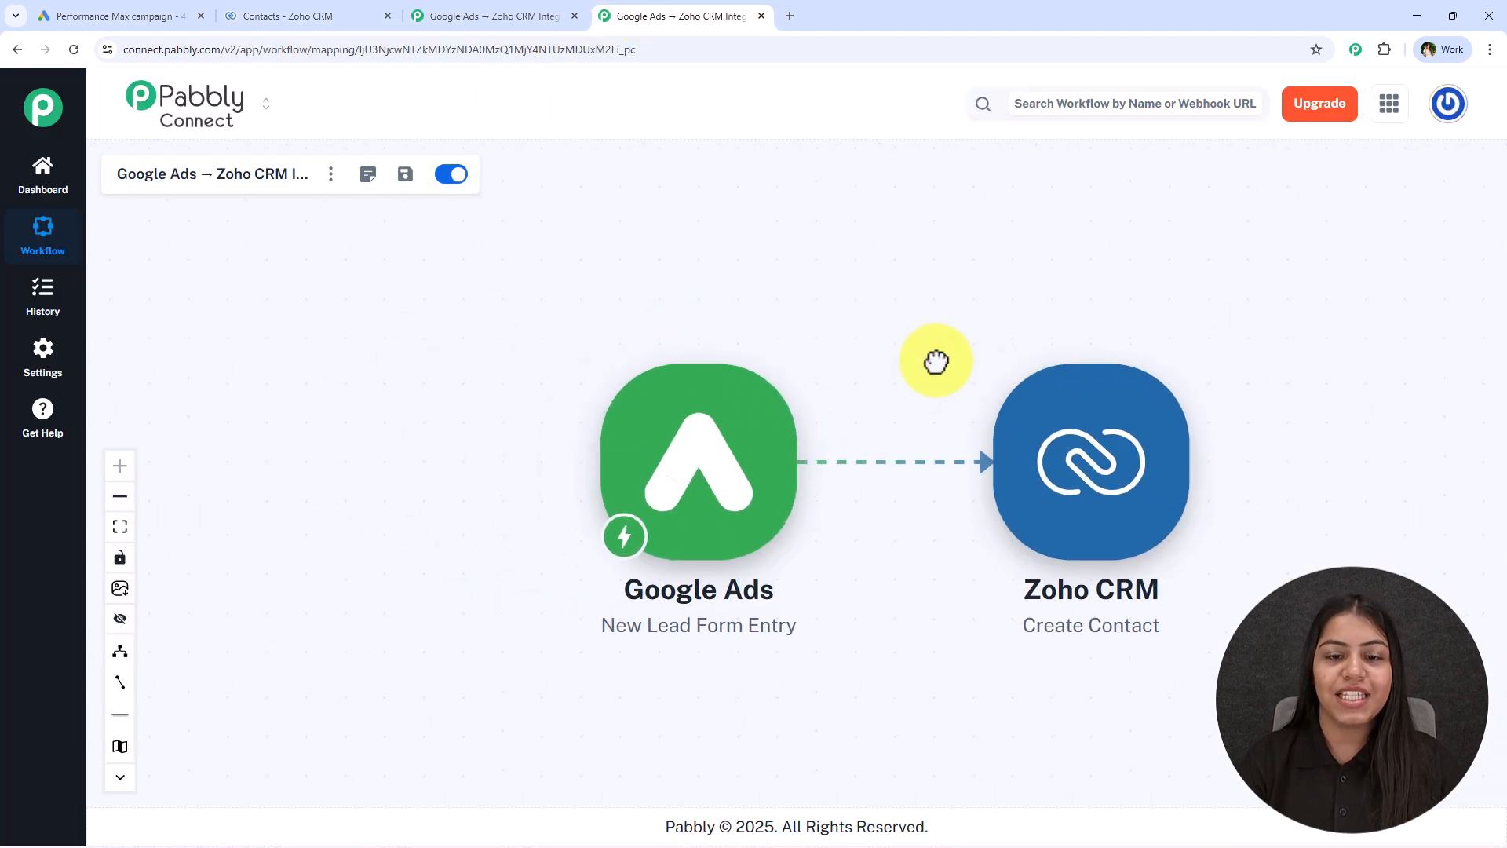
left_click_drag(683, 400, 491, 319)
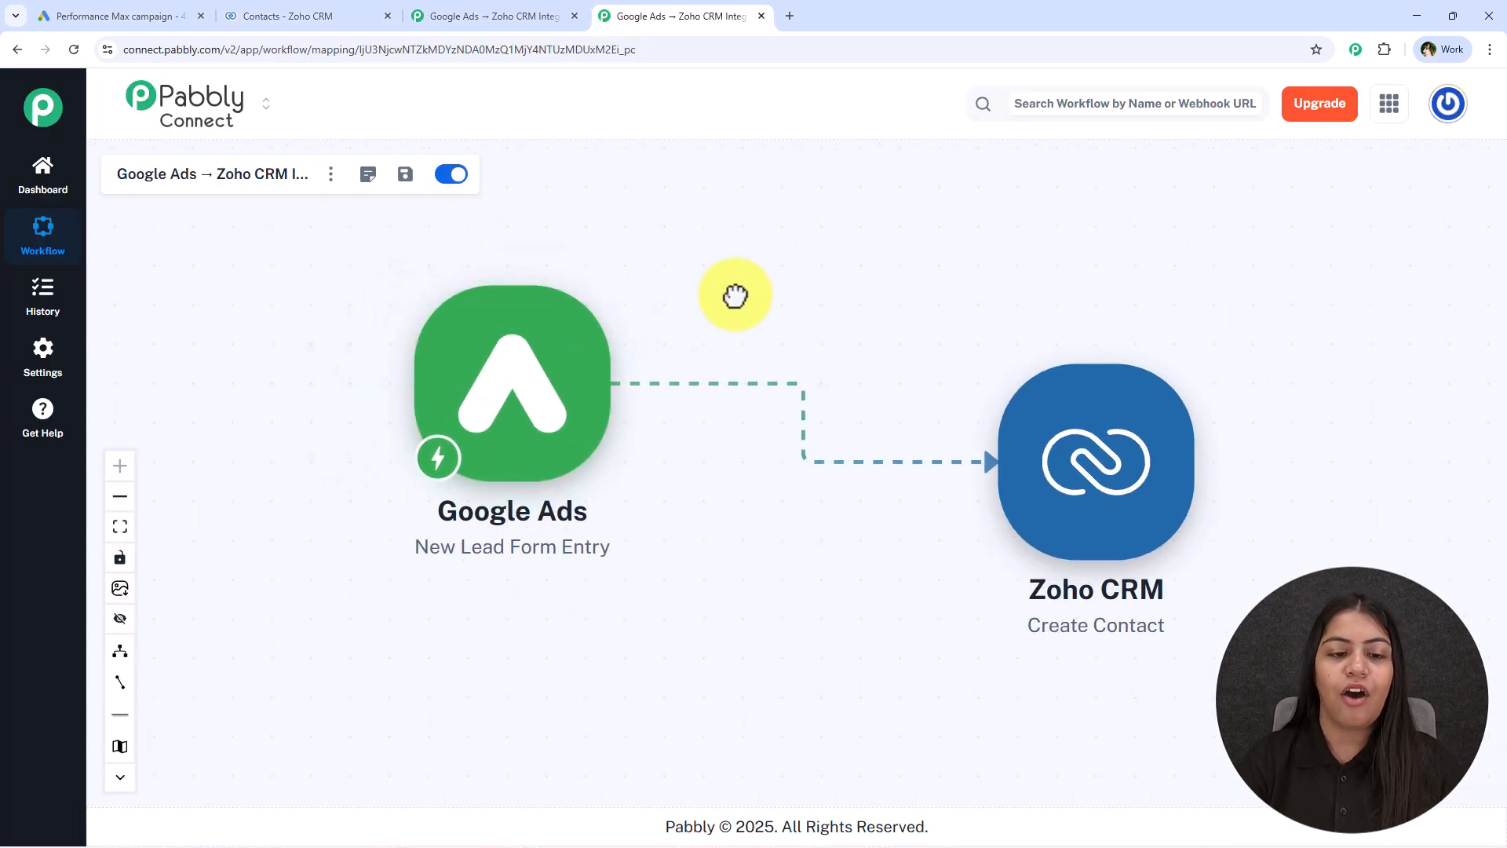
left_click_drag(737, 293, 694, 330)
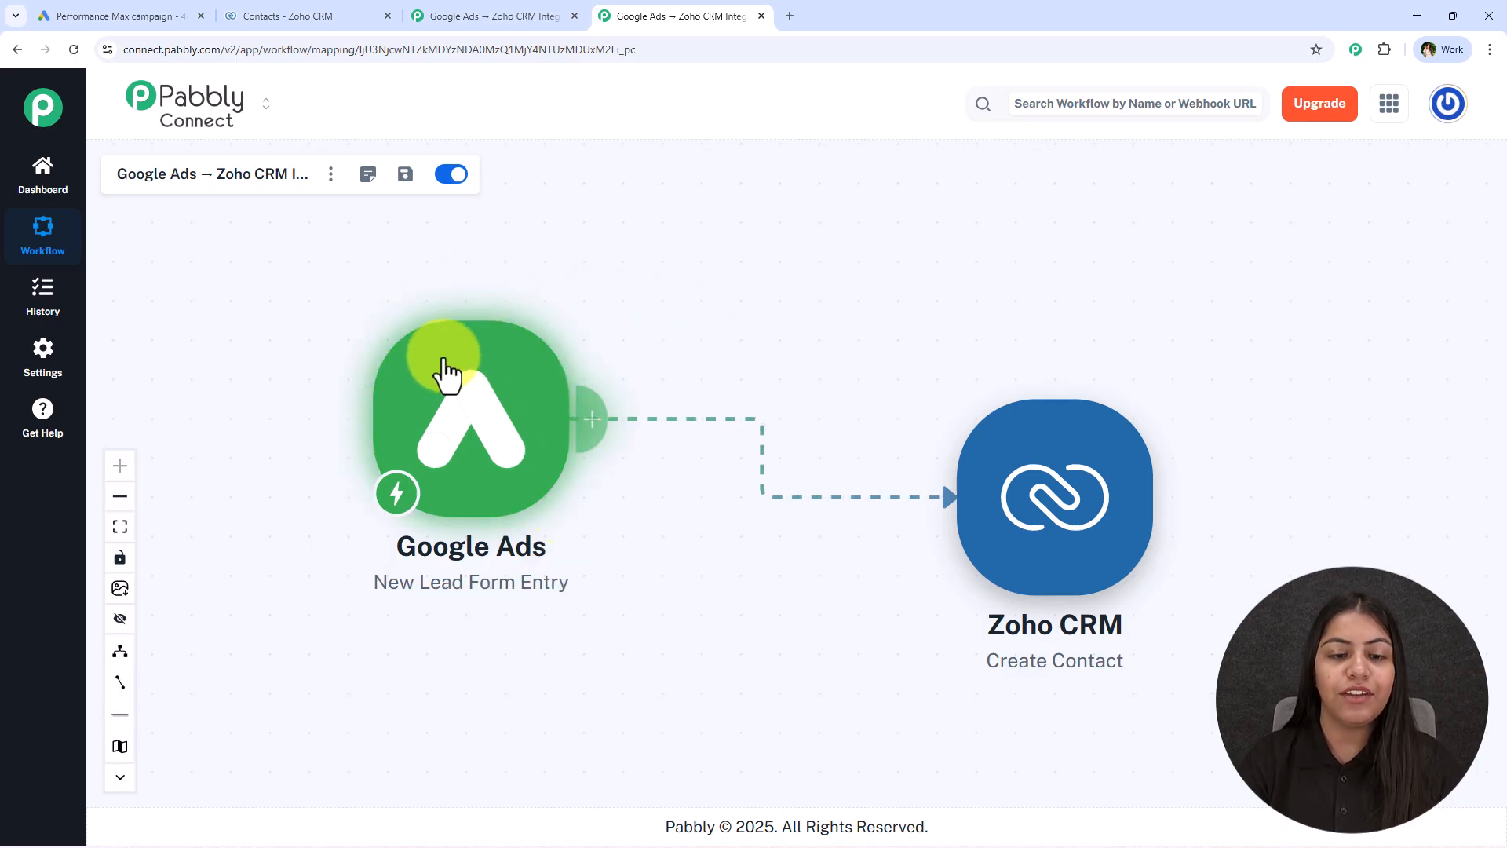
Switch to the Zoho CRM contacts list and check the newest contact's entry, leaving it unselected
left_click(315, 3)
left_click(376, 267)
left_click(375, 267)
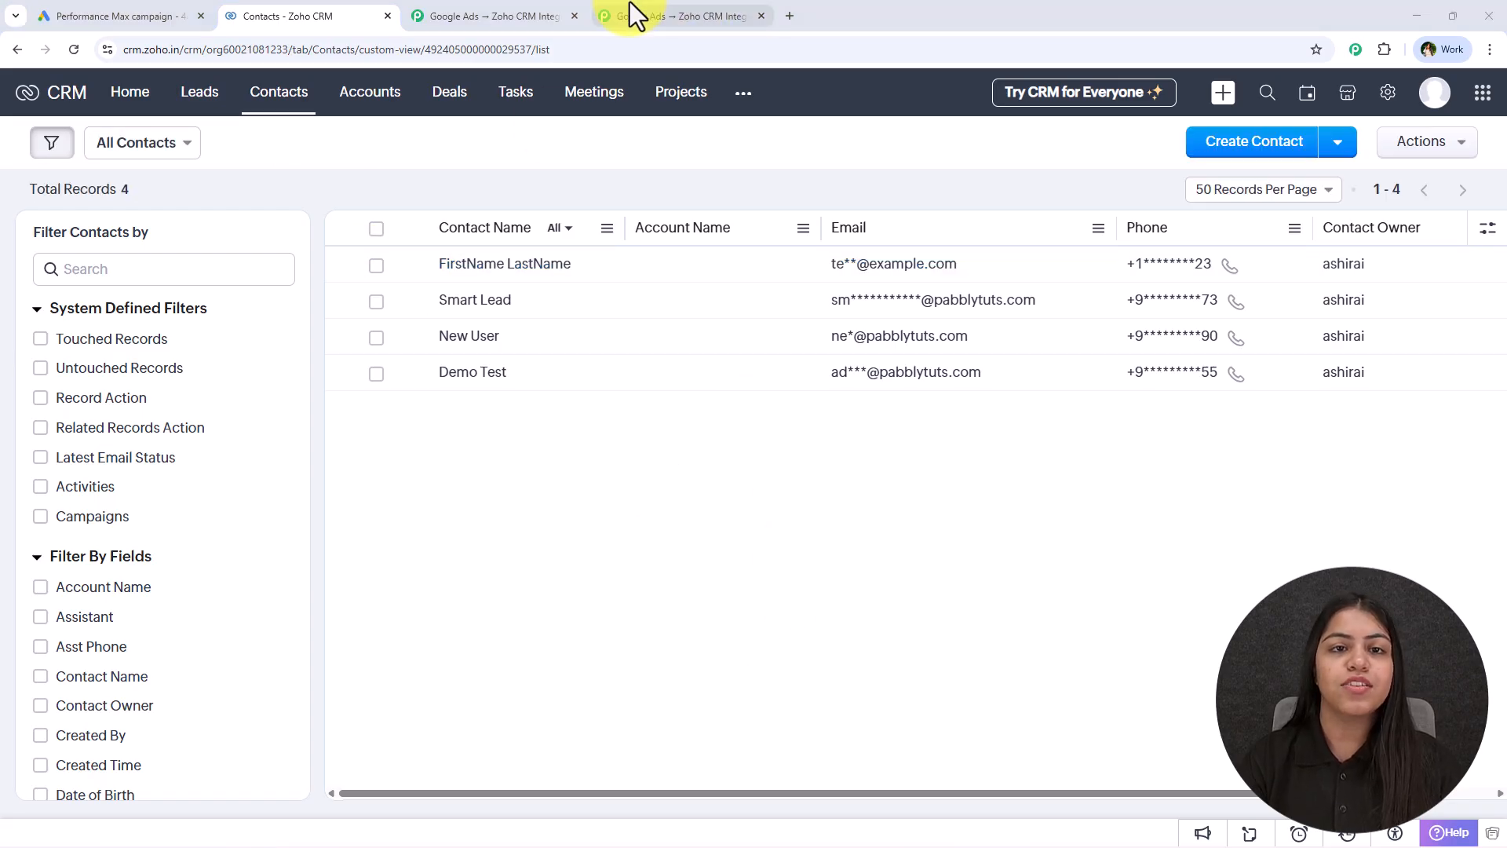
Return to the Pabbly Connect workflow and shift the Google Ads trigger node slightly up and closer to the Zoho CRM node
left_click(632, 14)
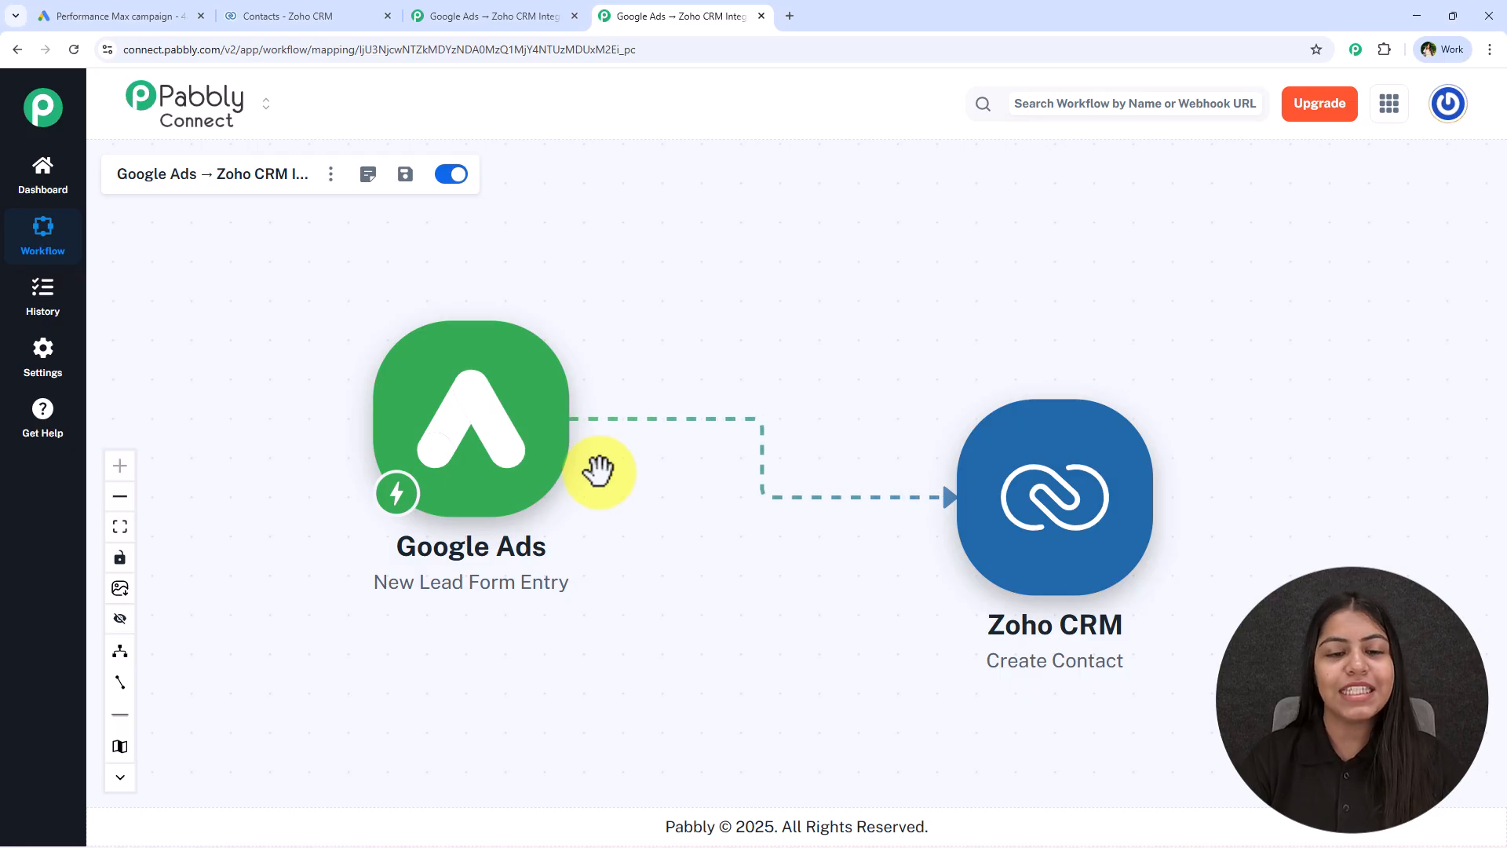
left_click_drag(505, 440, 559, 425)
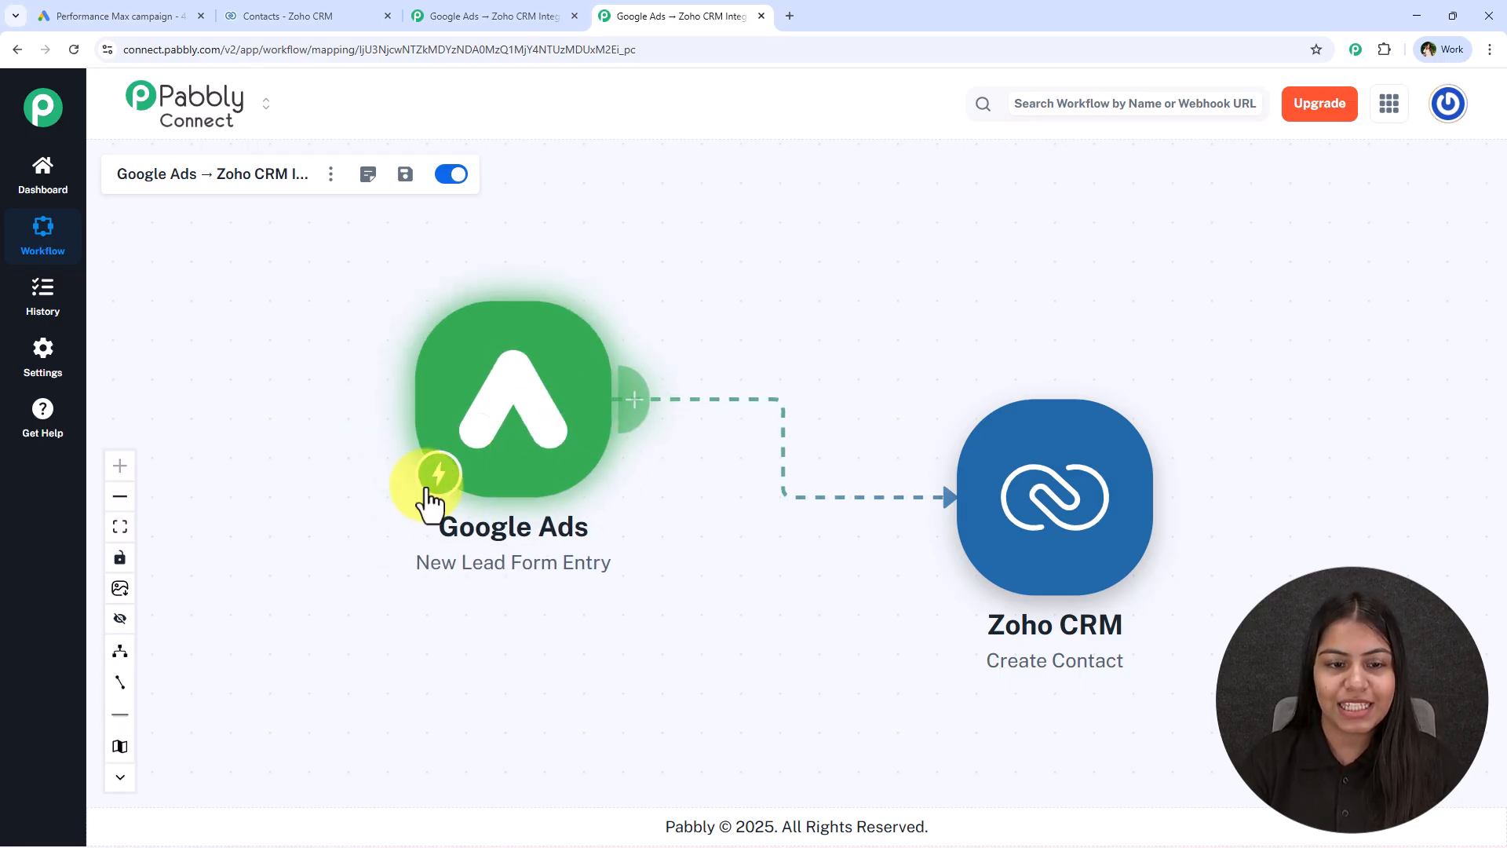